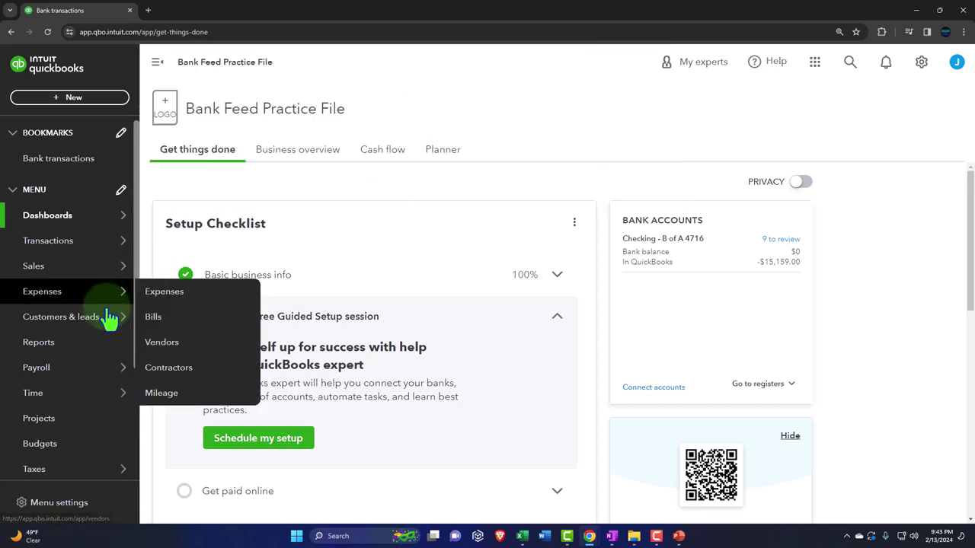
Open the Balance Sheet, Profit and Loss and Trial Balance favorite reports in separate new tabs
{"action": "left_click", "coordinate": [54, 342]}
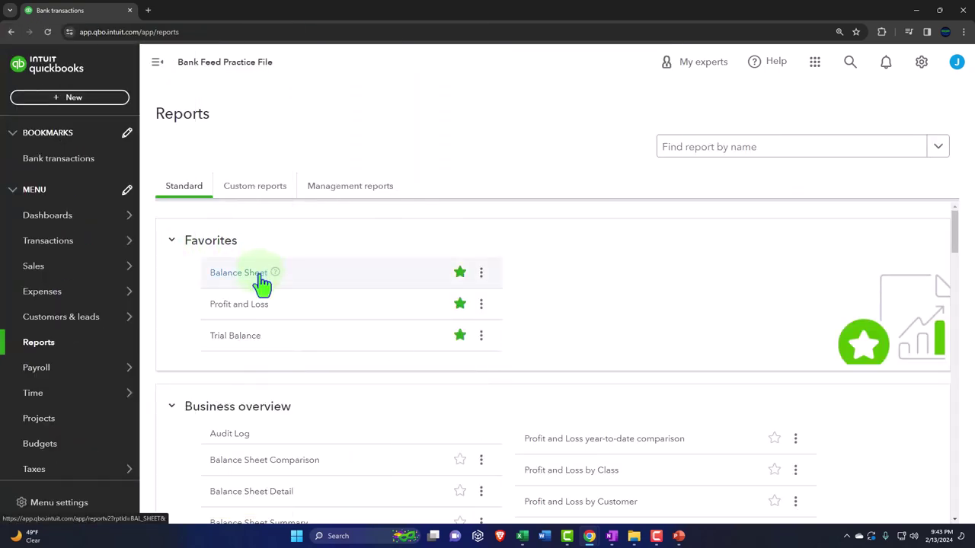
{"action": "right_click", "coordinate": [262, 283]}
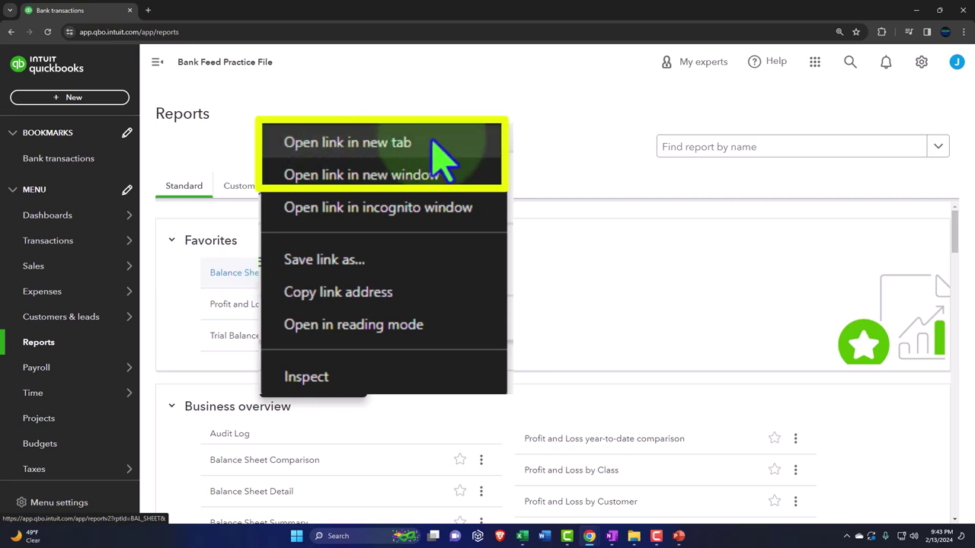
{"action": "left_click", "coordinate": [338, 292]}
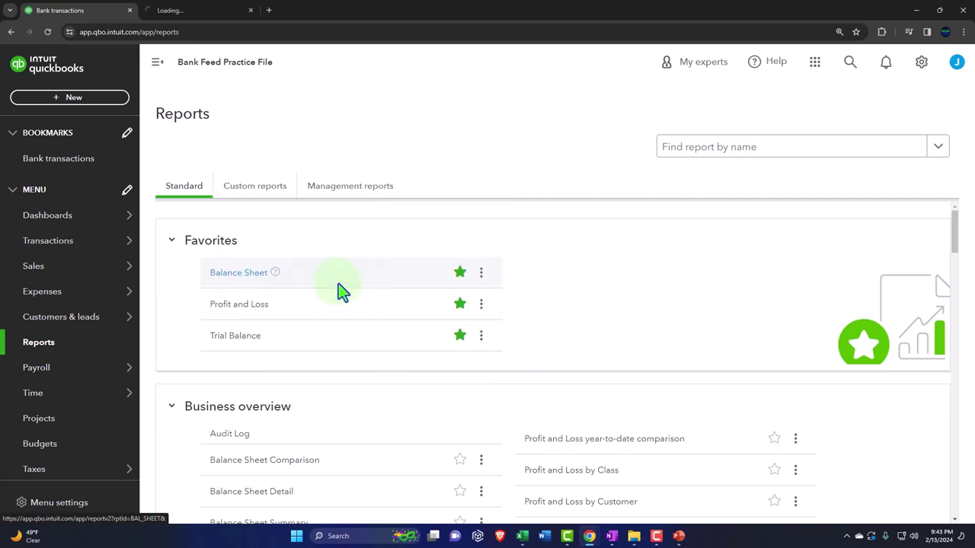
{"action": "right_click", "coordinate": [262, 306]}
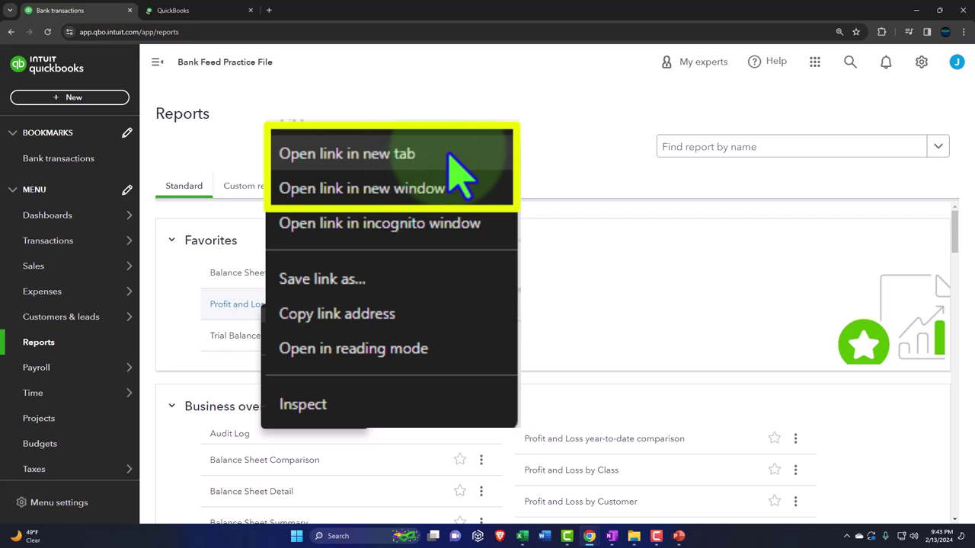
{"action": "left_click", "coordinate": [342, 315]}
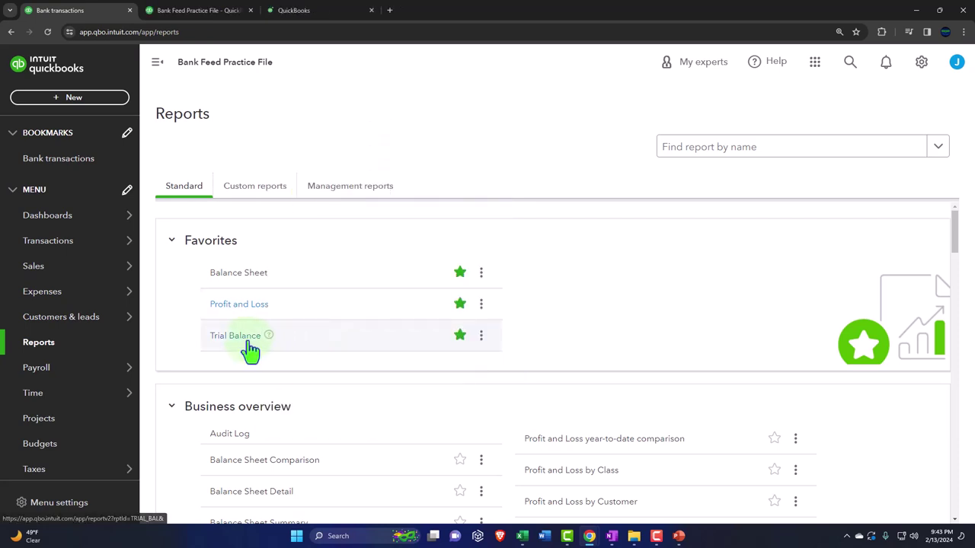
{"action": "right_click", "coordinate": [248, 351]}
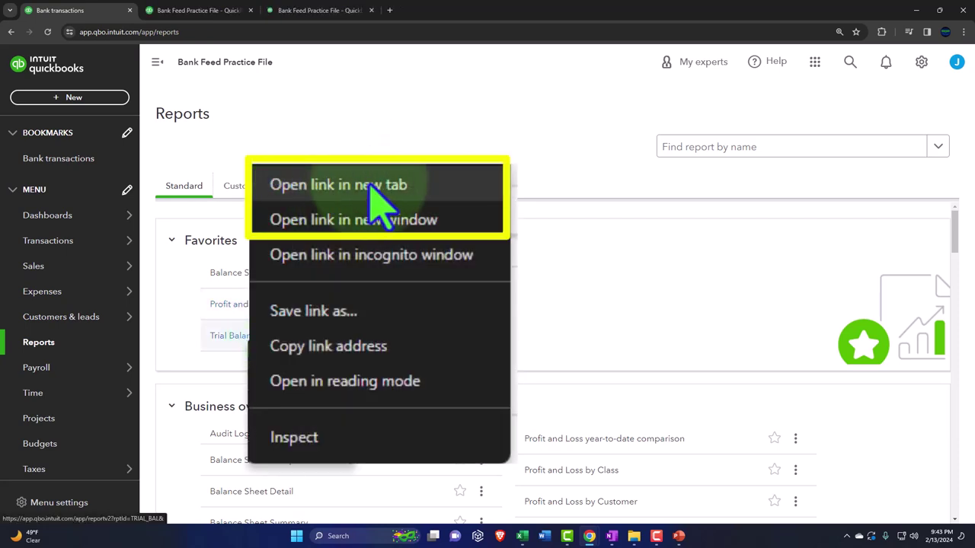
{"action": "left_click", "coordinate": [297, 356]}
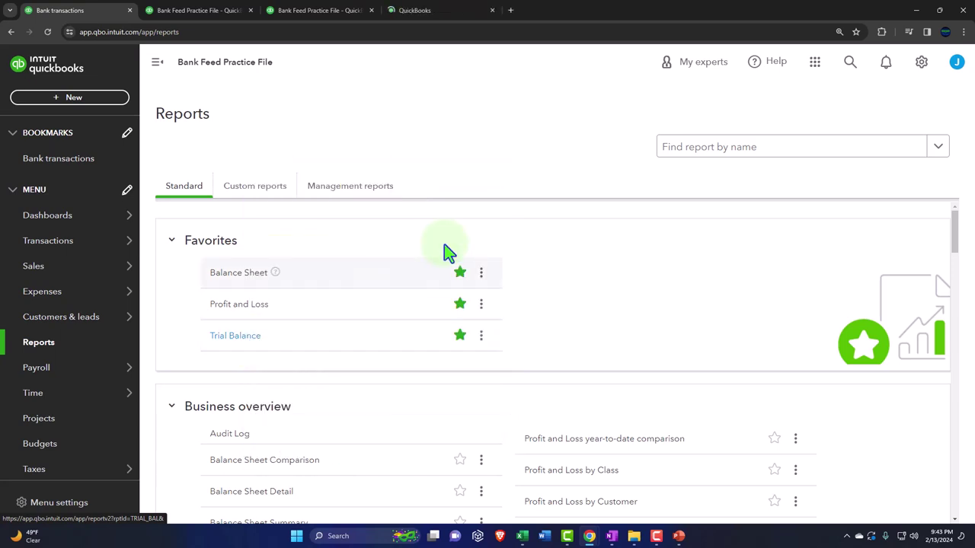
{"action": "left_click", "coordinate": [457, 144]}
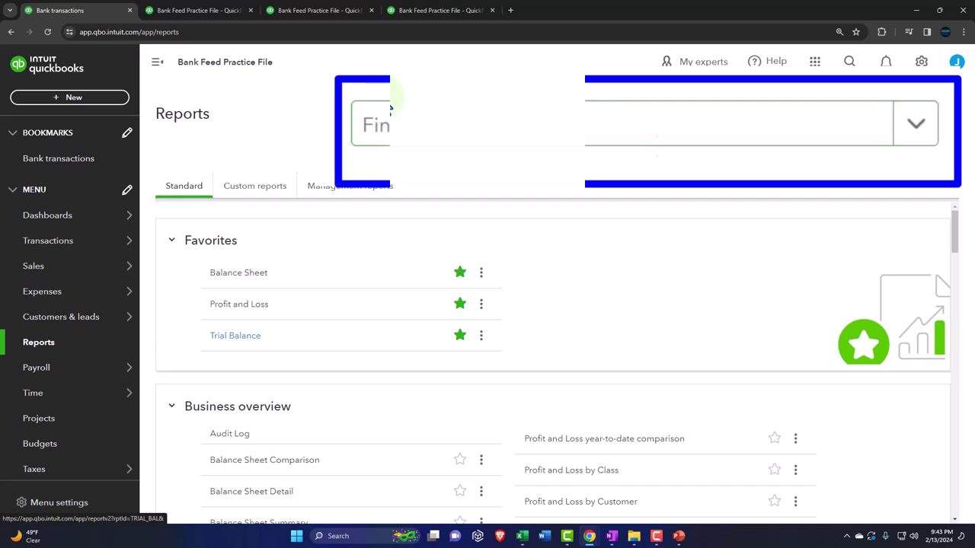
Rerun the Balance Sheet for 01/01/2024–02/29/2024 with columns displayed by Months
{"action": "left_click", "coordinate": [204, 11]}
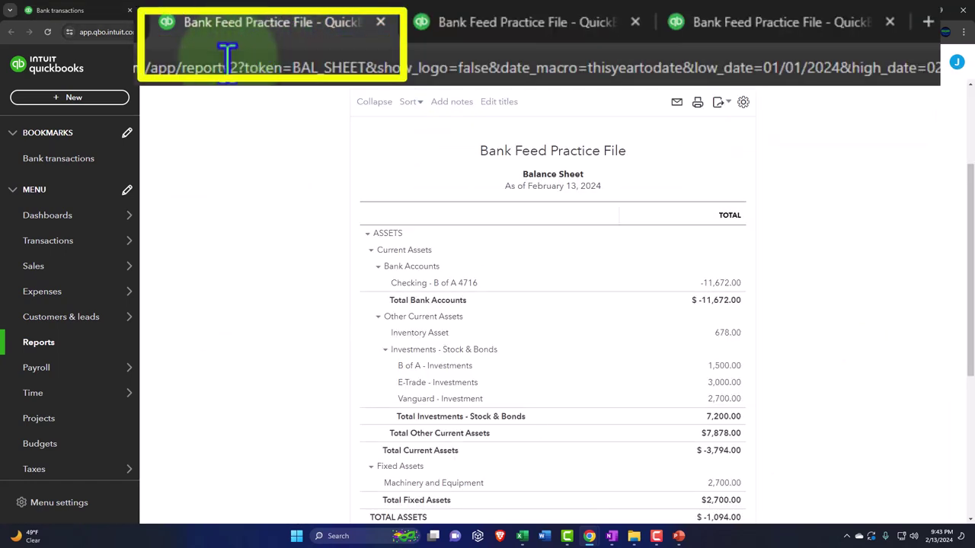
{"action": "left_click", "coordinate": [156, 63]}
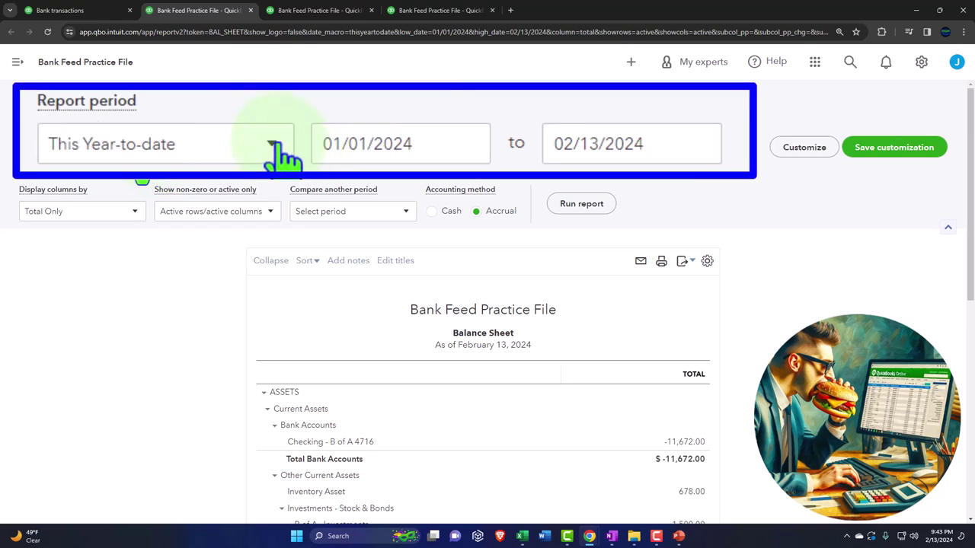
{"action": "left_click", "coordinate": [403, 144]}
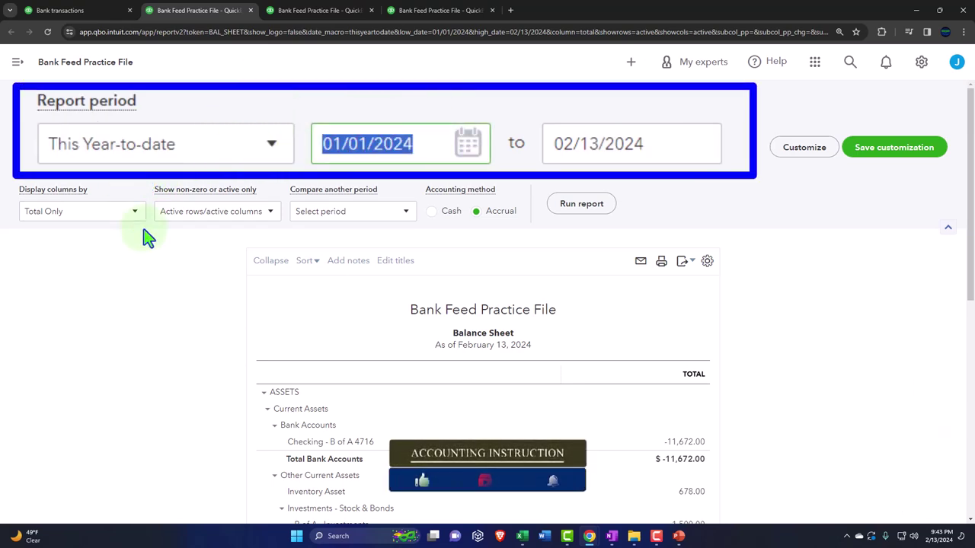
{"action": "type", "text": "01012024"}
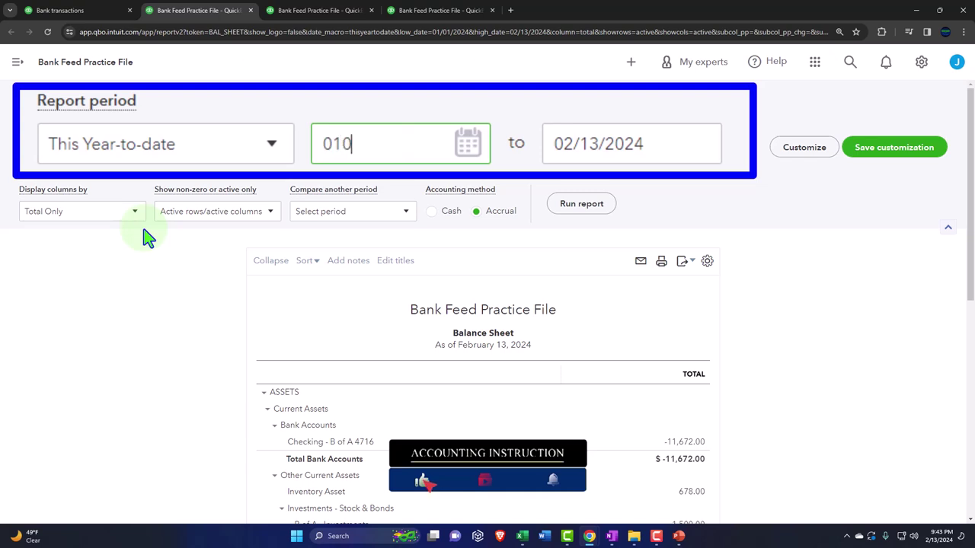
{"action": "key", "text": "Tab"}
{"action": "type", "text": "022924"}
{"action": "key", "text": "Tab"}
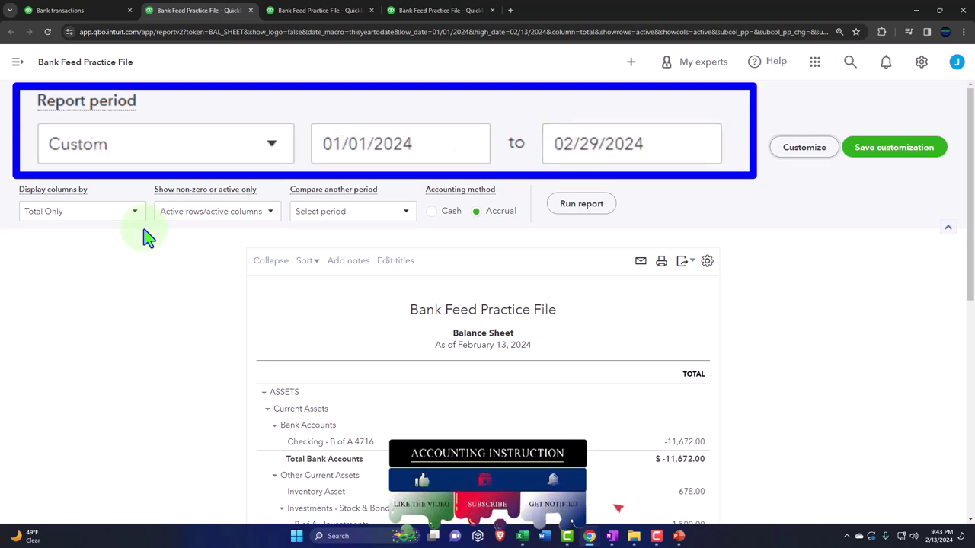
{"action": "left_click", "coordinate": [134, 213]}
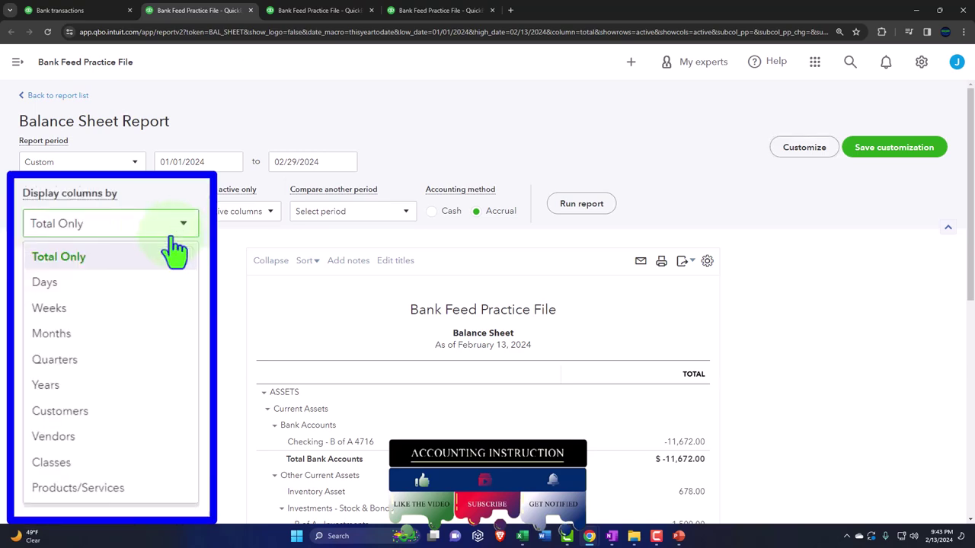
{"action": "left_click", "coordinate": [124, 335]}
{"action": "left_click", "coordinate": [607, 205]}
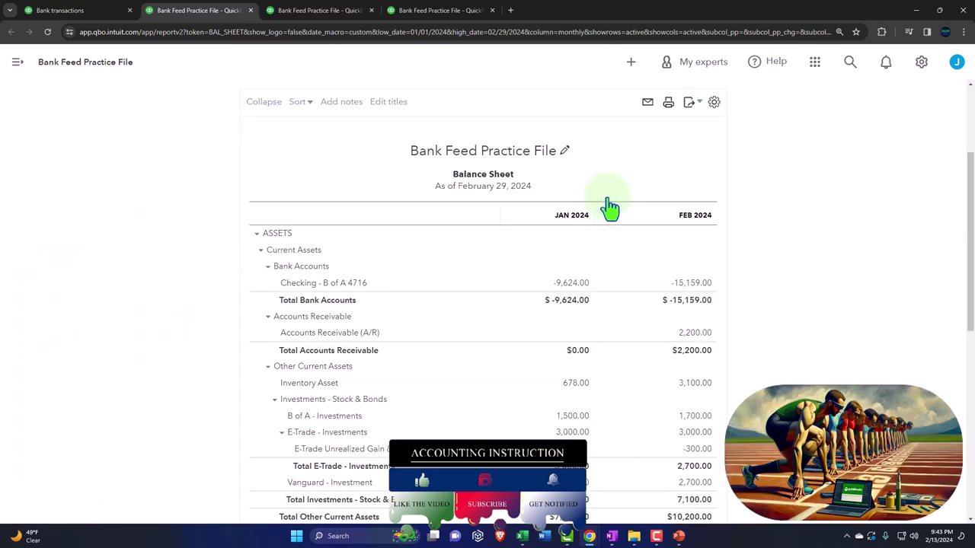
Set the Profit and Loss period to 01/01/2024 through 02/29/2024
{"action": "left_click", "coordinate": [330, 12]}
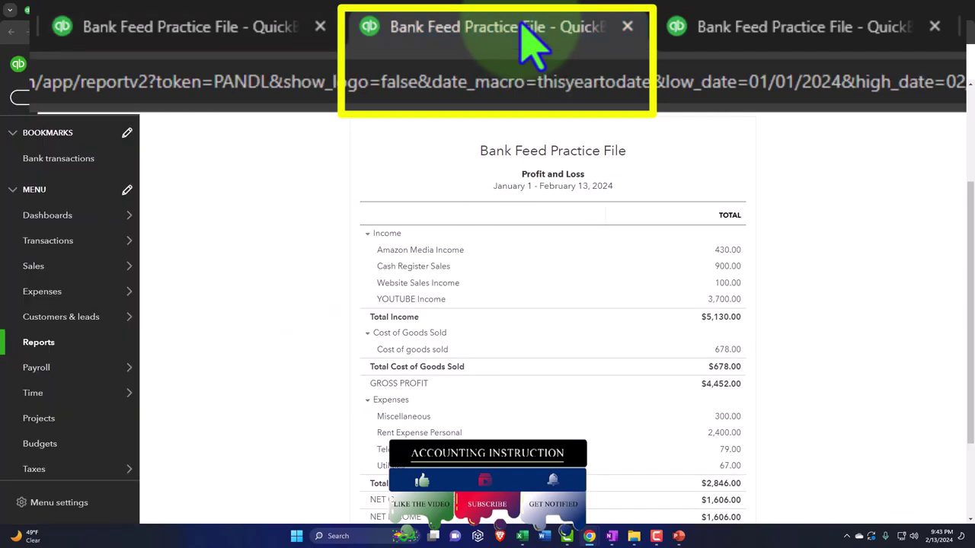
{"action": "left_click", "coordinate": [152, 66]}
{"action": "scroll", "coordinate": [137, 242], "scroll_direction": "up", "scroll_amount": 3}
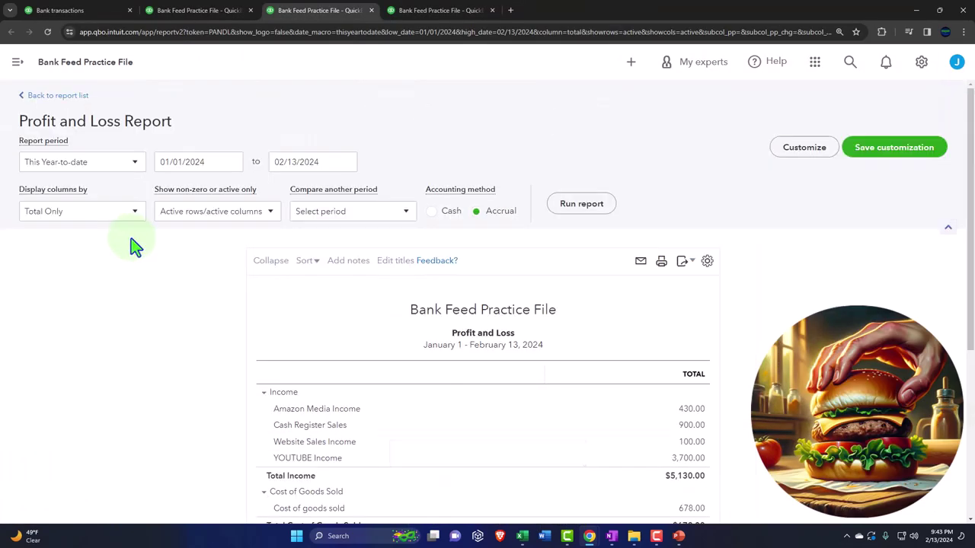
{"action": "left_click", "coordinate": [383, 148]}
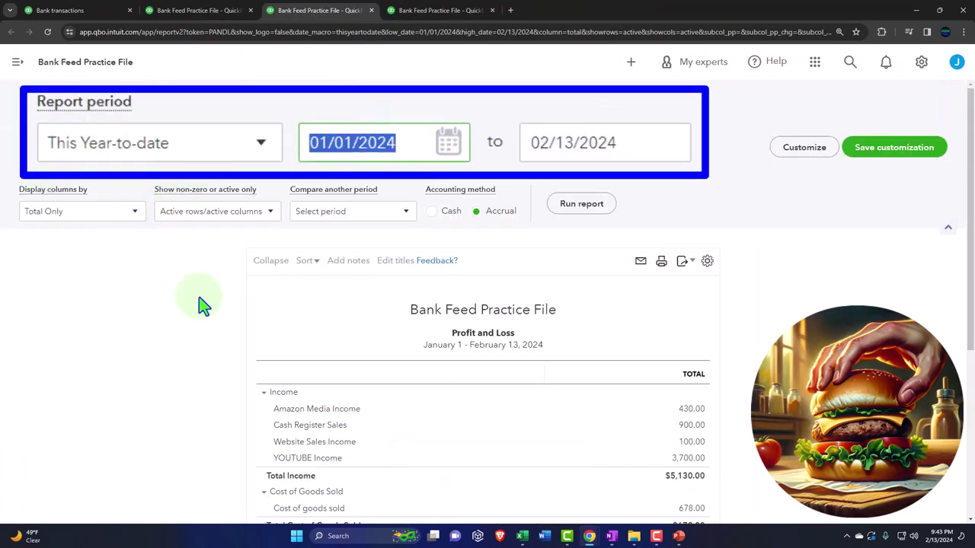
{"action": "type", "text": "010124"}
{"action": "key", "text": "Tab"}
{"action": "type", "text": "02/29/202"}
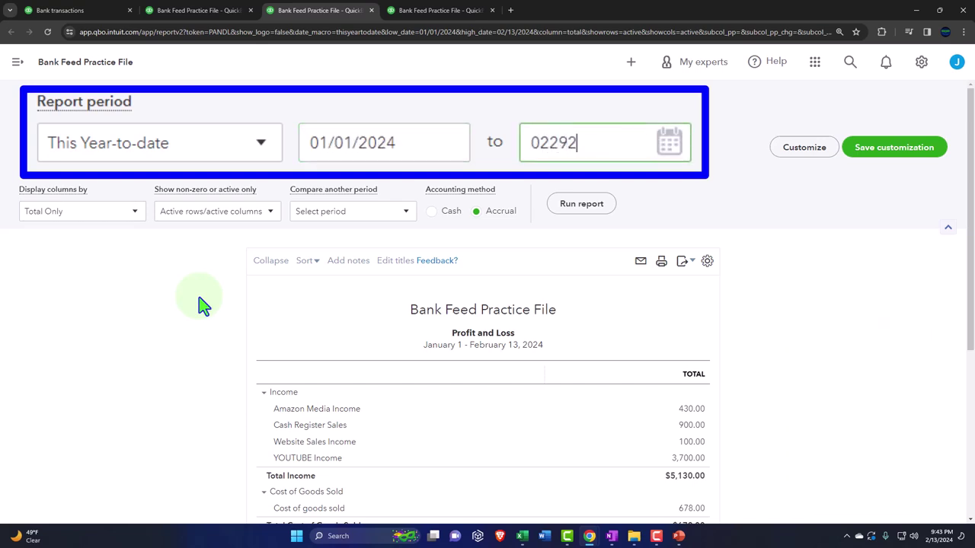
{"action": "type", "text": "4"}
{"action": "key", "text": "Tab"}
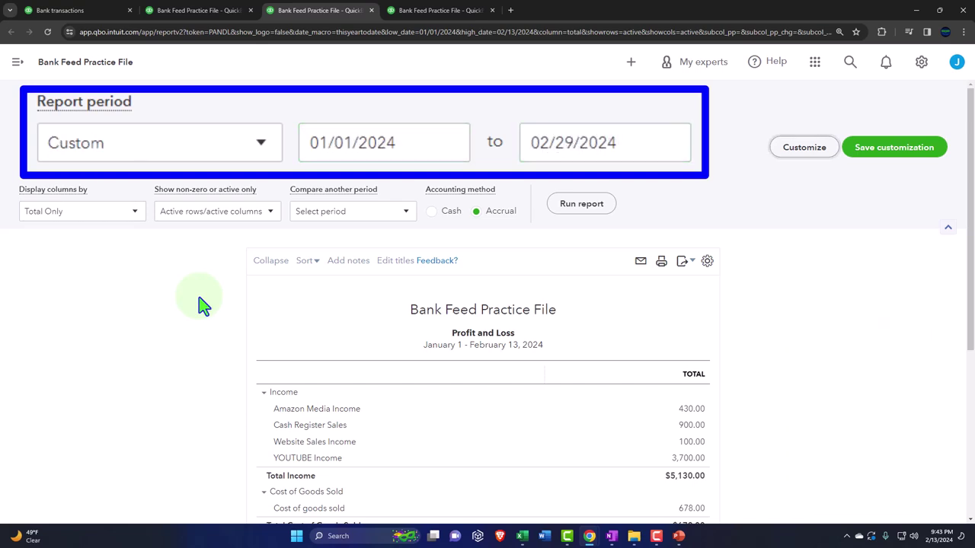
Split the Profit and Loss into monthly columns, rerun it, then go to the Trial Balance
{"action": "left_click", "coordinate": [134, 220]}
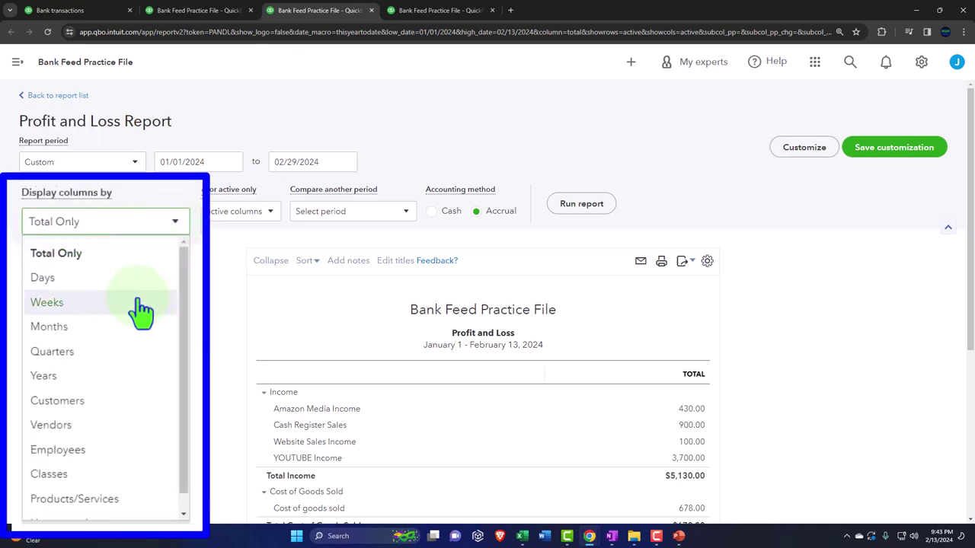
{"action": "left_click", "coordinate": [123, 335]}
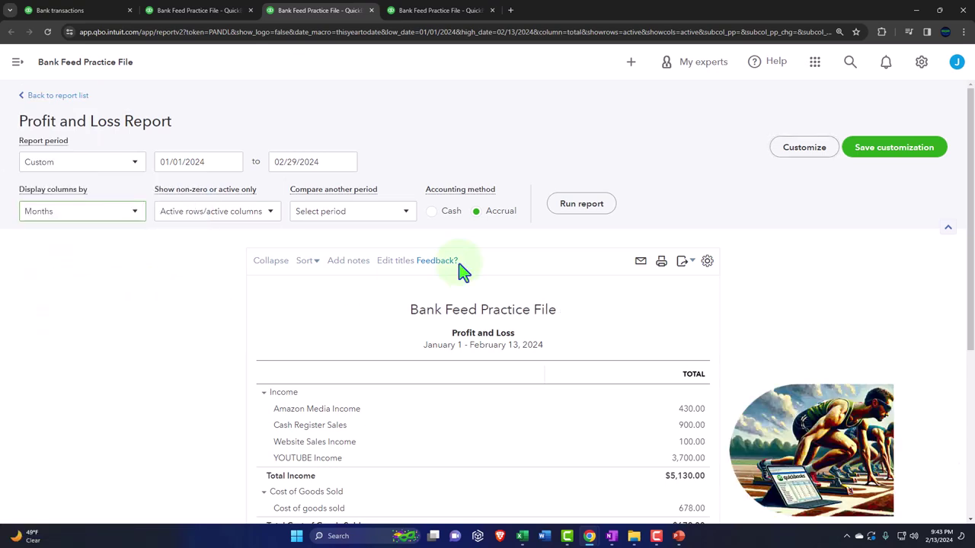
{"action": "left_click", "coordinate": [581, 207]}
{"action": "scroll", "coordinate": [579, 211], "scroll_direction": "down", "scroll_amount": 2}
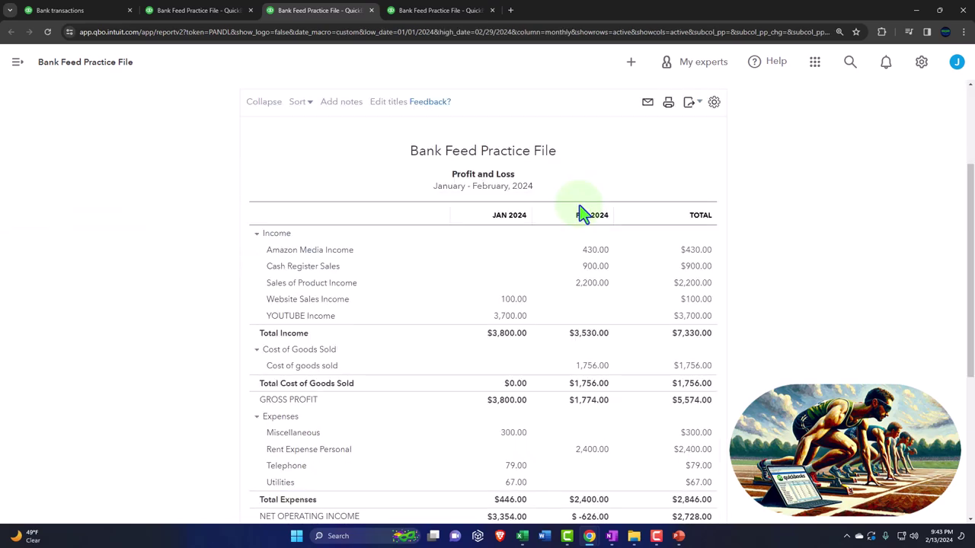
{"action": "left_click", "coordinate": [461, 15]}
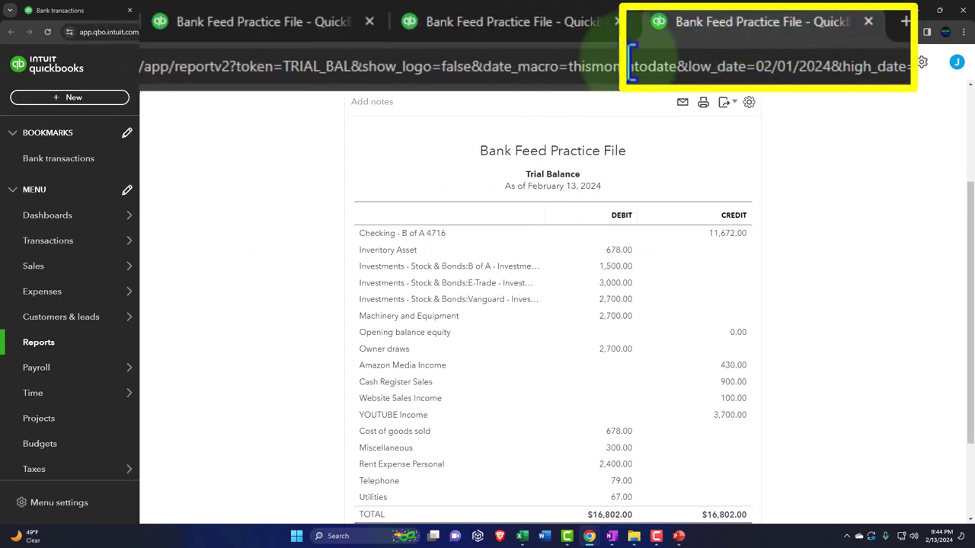
Change the Trial Balance dates from 02/01/2024 to 01/01/2024 through 02/29/2024
{"action": "left_click", "coordinate": [157, 64]}
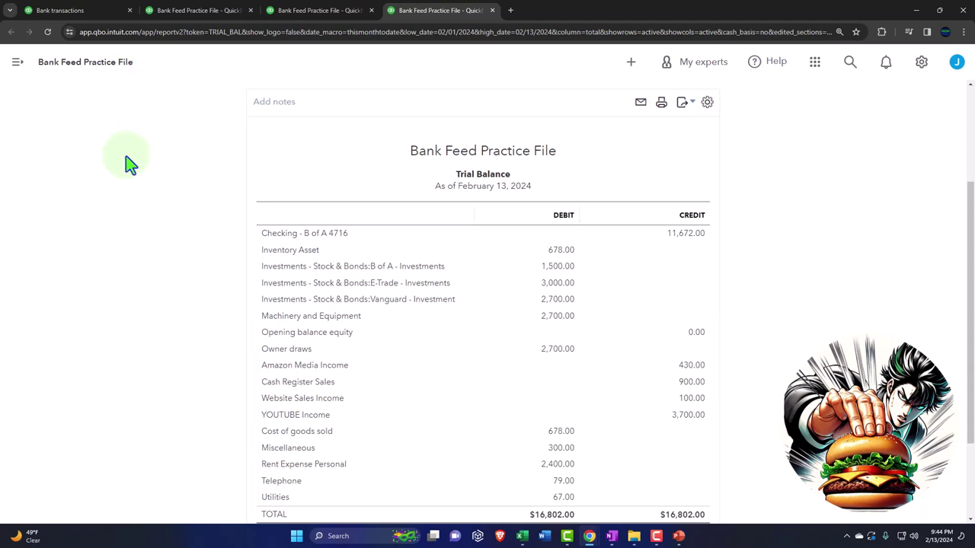
{"action": "scroll", "coordinate": [120, 198], "scroll_direction": "up", "scroll_amount": 3}
{"action": "left_click", "coordinate": [206, 170]}
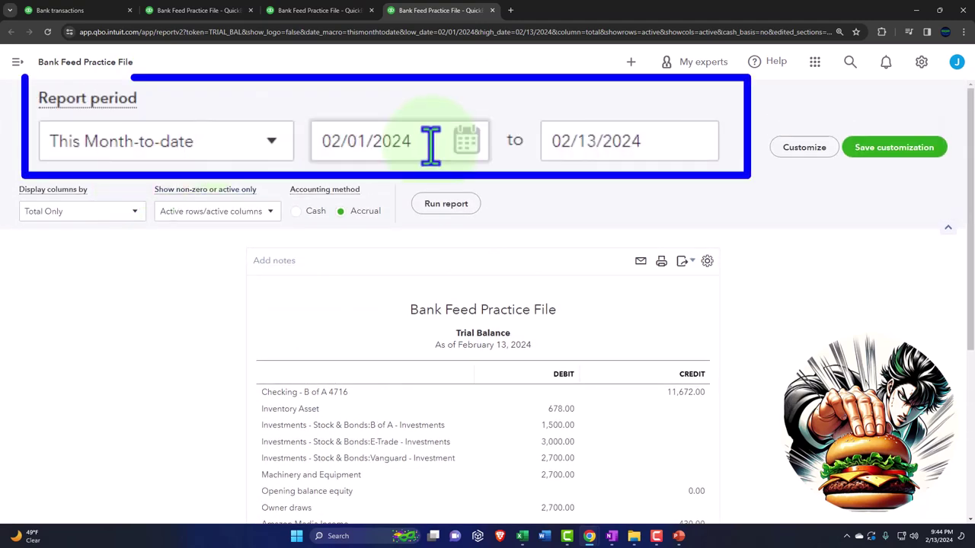
{"action": "triple_click", "coordinate": [190, 162]}
{"action": "left_click", "coordinate": [229, 304]}
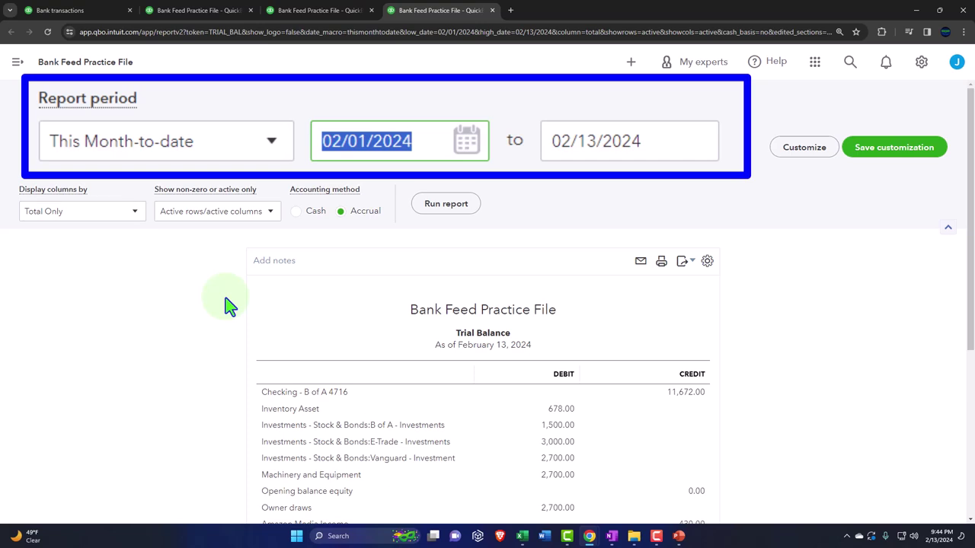
{"action": "type", "text": "010124"}
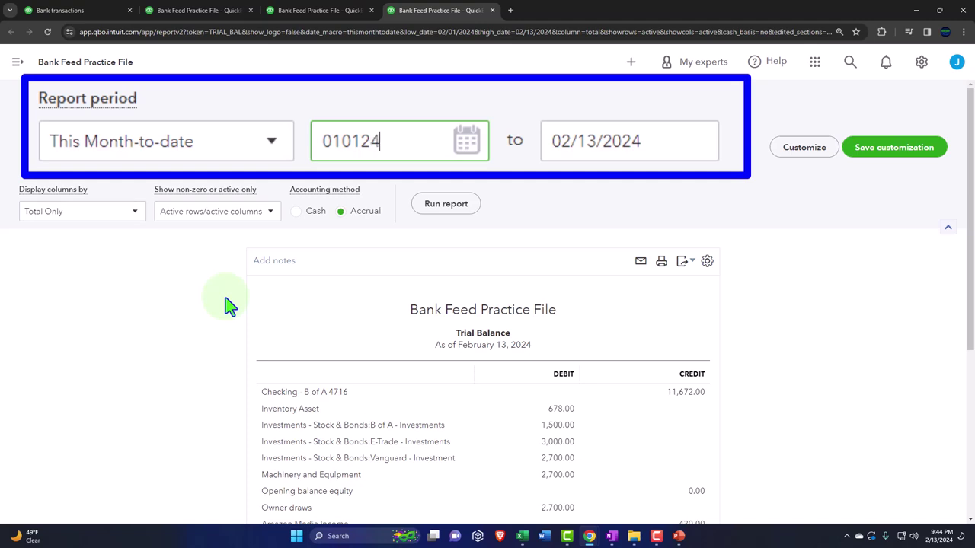
{"action": "key", "text": "Tab"}
{"action": "type", "text": "022924"}
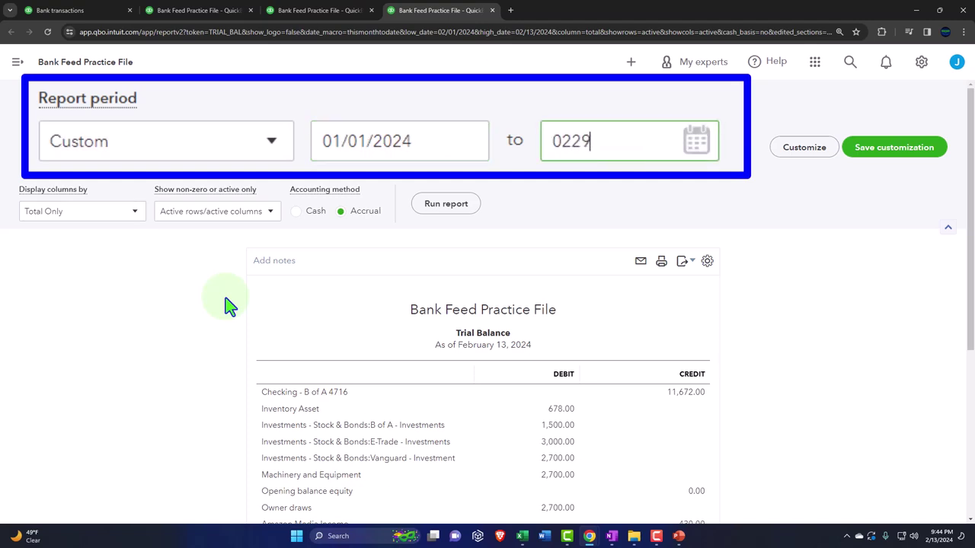
{"action": "left_click", "coordinate": [227, 305]}
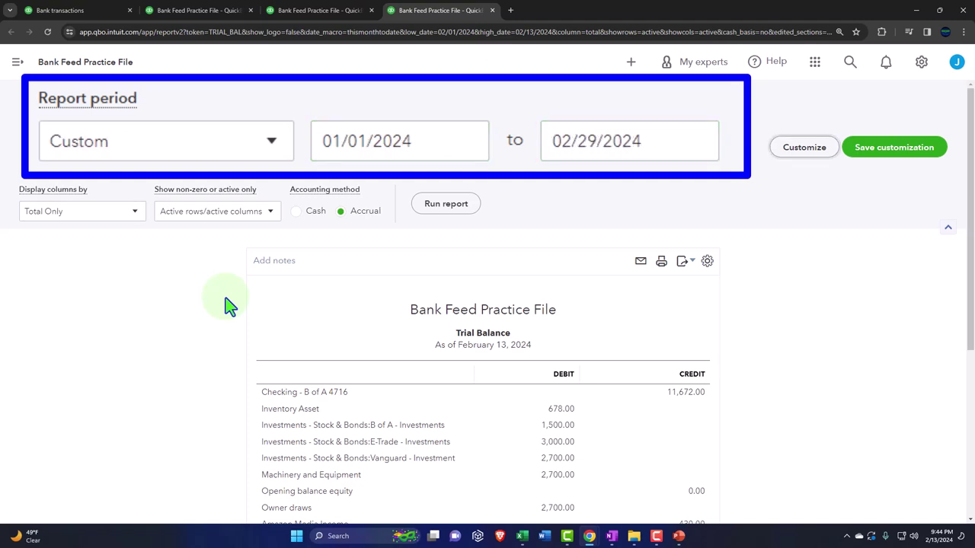
Show the Trial Balance columns by Months and rerun the report
{"action": "left_click", "coordinate": [135, 212]}
{"action": "left_click", "coordinate": [107, 261]}
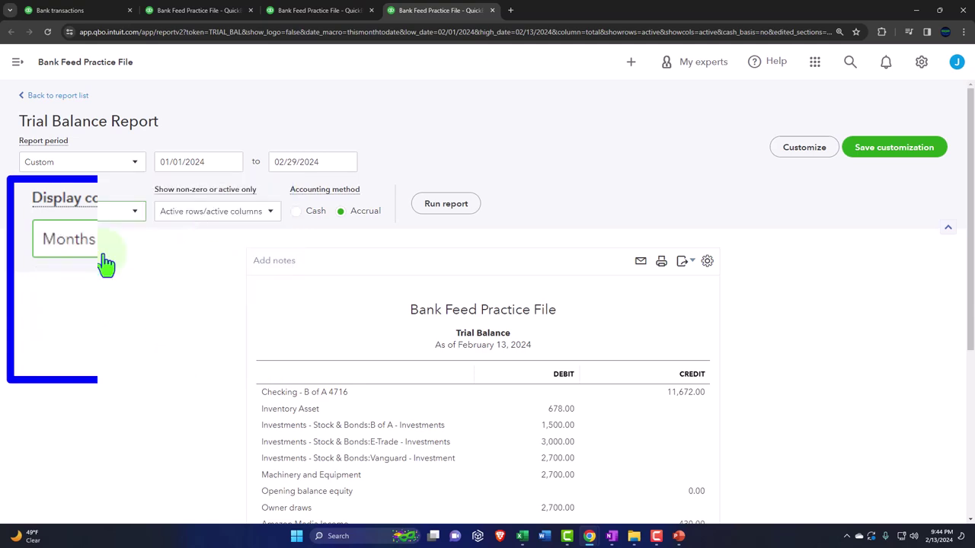
{"action": "left_click", "coordinate": [446, 208]}
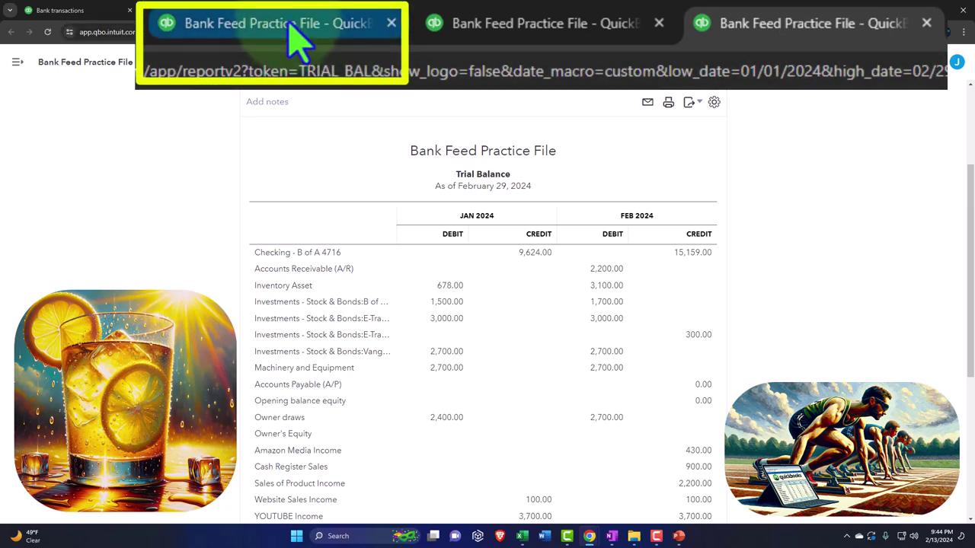
Review the zoomed-in monthly Balance Sheet and Profit and Loss, then bring up OneNote's QuickBooks Flow Chart page
{"action": "left_click", "coordinate": [202, 10]}
{"action": "key", "text": "ctrl+plus"}
{"action": "key", "text": "ctrl+plus"}
{"action": "key", "text": "ctrl+plus"}
{"action": "key", "text": "ctrl+plus"}
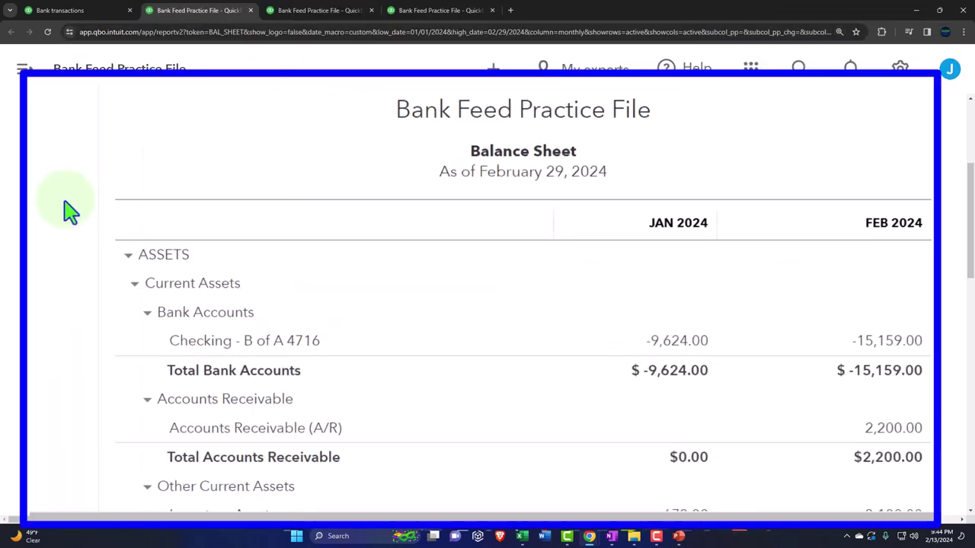
{"action": "scroll", "coordinate": [68, 209], "scroll_direction": "down", "scroll_amount": 1}
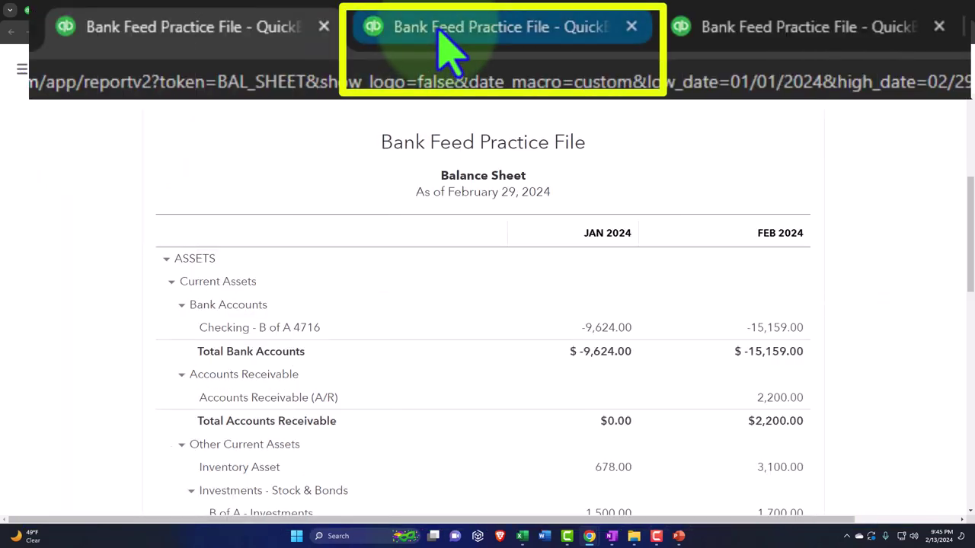
{"action": "left_click", "coordinate": [442, 32]}
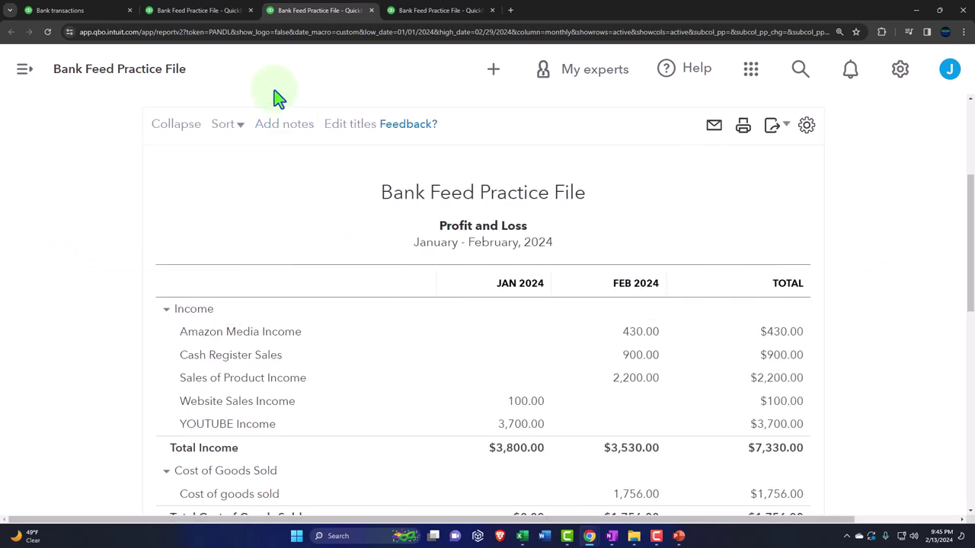
{"action": "left_click", "coordinate": [500, 38]}
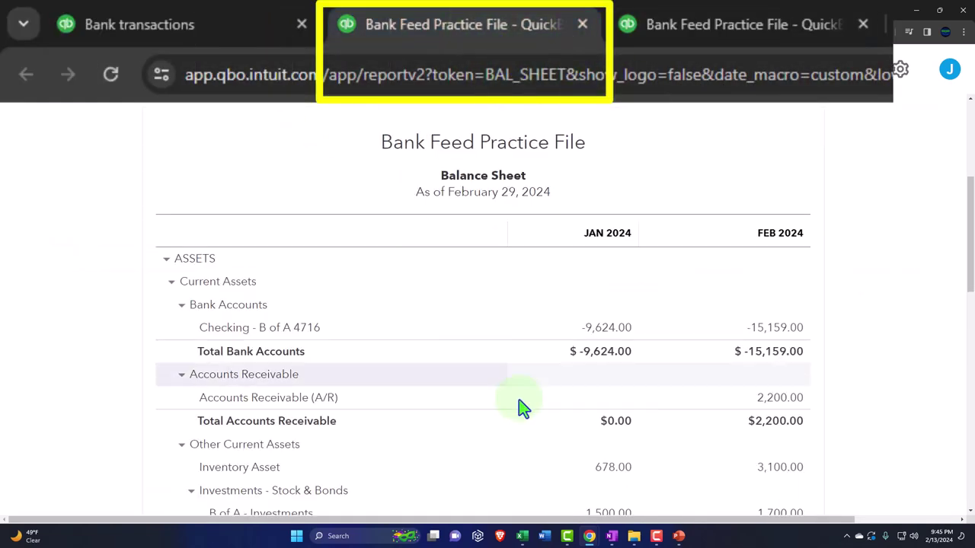
{"action": "left_click", "coordinate": [618, 537]}
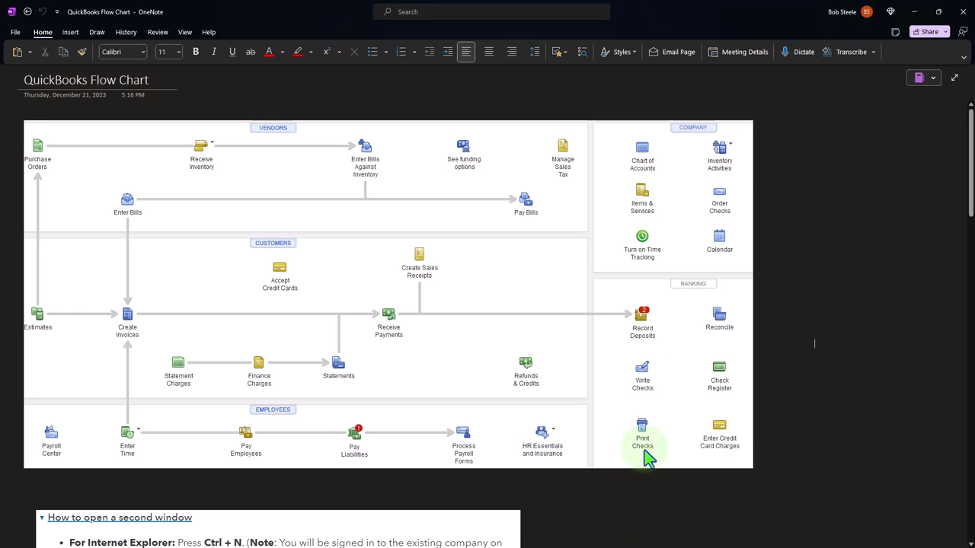
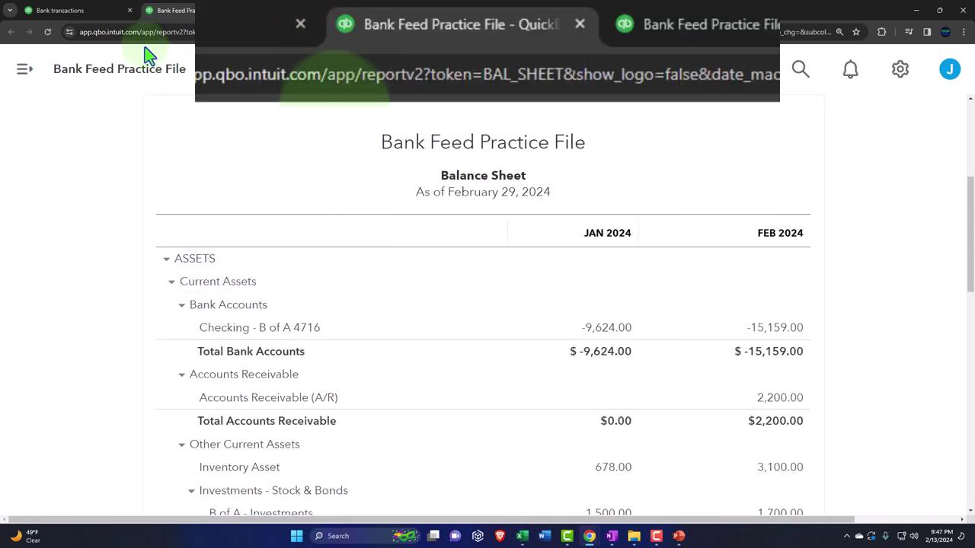
Open the Bank transactions page for Checking - B of A 4716 with the navigation menu hidden
{"action": "left_click", "coordinate": [210, 38]}
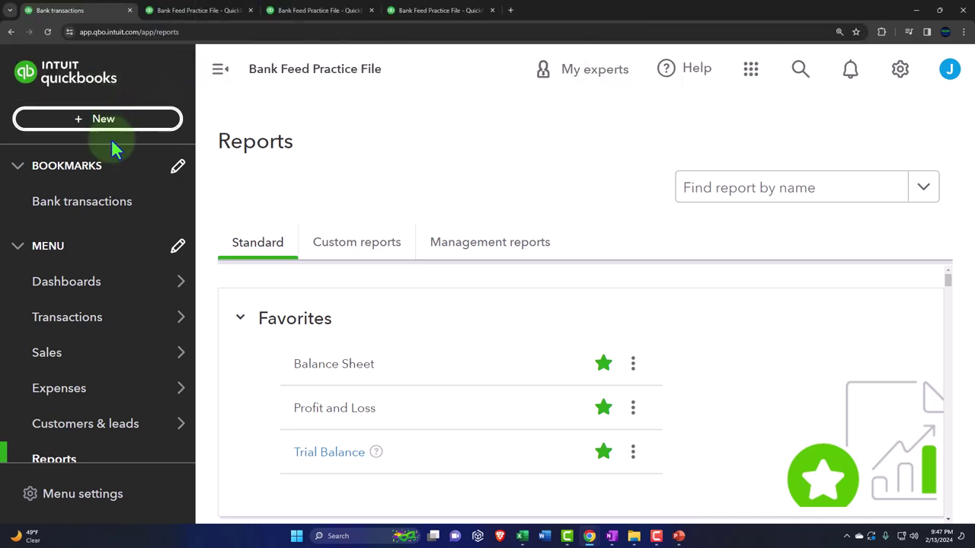
{"action": "mouse_move", "coordinate": [92, 283]}
{"action": "left_click", "coordinate": [109, 290]}
{"action": "left_click", "coordinate": [223, 70]}
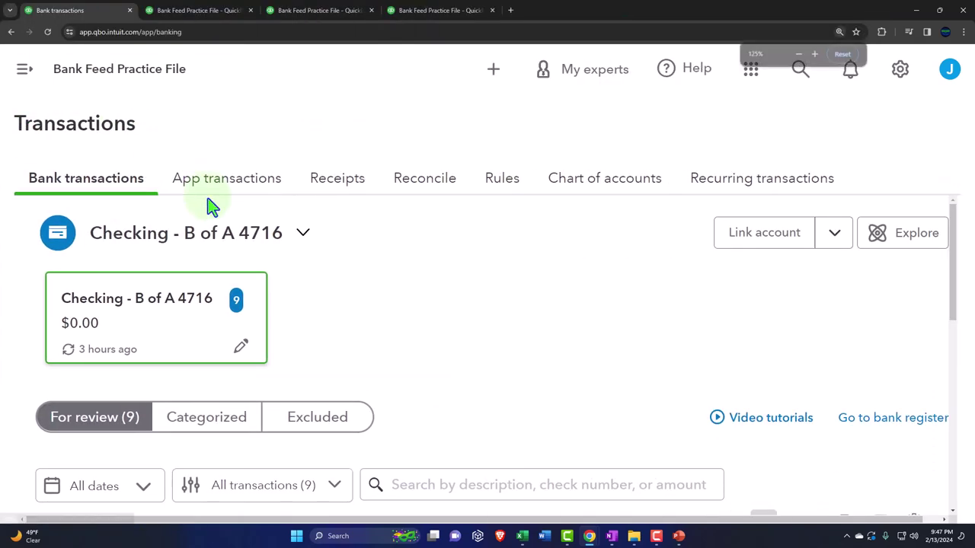
{"action": "key", "text": "ctrl+minus"}
{"action": "key", "text": "ctrl+minus"}
{"action": "key", "text": "ctrl+minus"}
Filter the transactions awaiting review to Money in, leaving six deposits
{"action": "scroll", "coordinate": [212, 206], "scroll_direction": "down", "scroll_amount": 3}
{"action": "scroll", "coordinate": [212, 206], "scroll_direction": "down", "scroll_amount": 1}
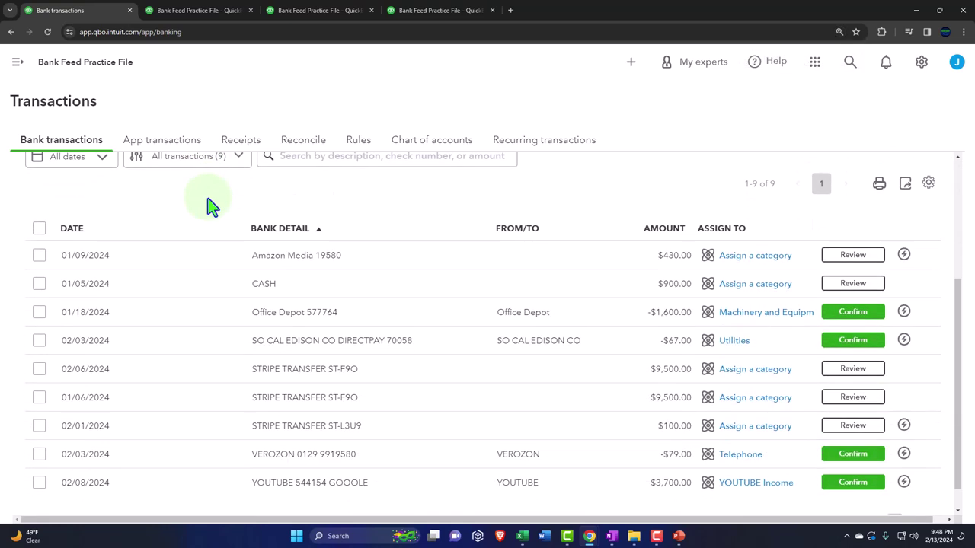
{"action": "scroll", "coordinate": [211, 213], "scroll_direction": "up", "scroll_amount": 4}
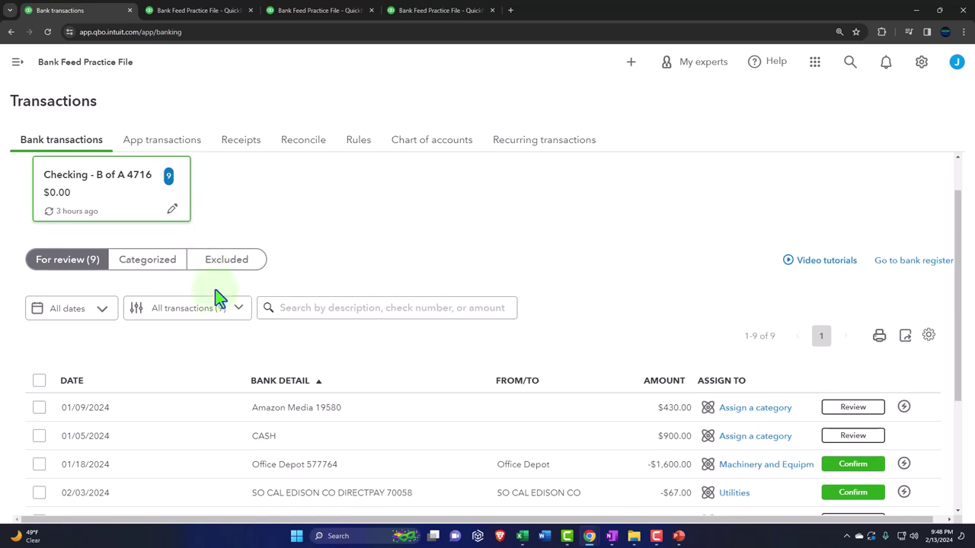
{"action": "left_click", "coordinate": [217, 314]}
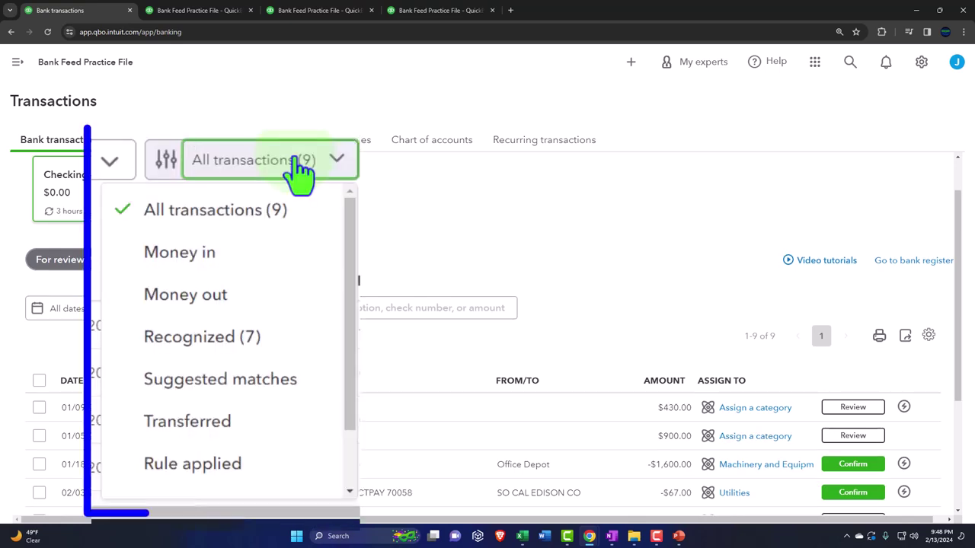
{"action": "left_click", "coordinate": [274, 266]}
{"action": "scroll", "coordinate": [201, 373], "scroll_direction": "down", "scroll_amount": 3}
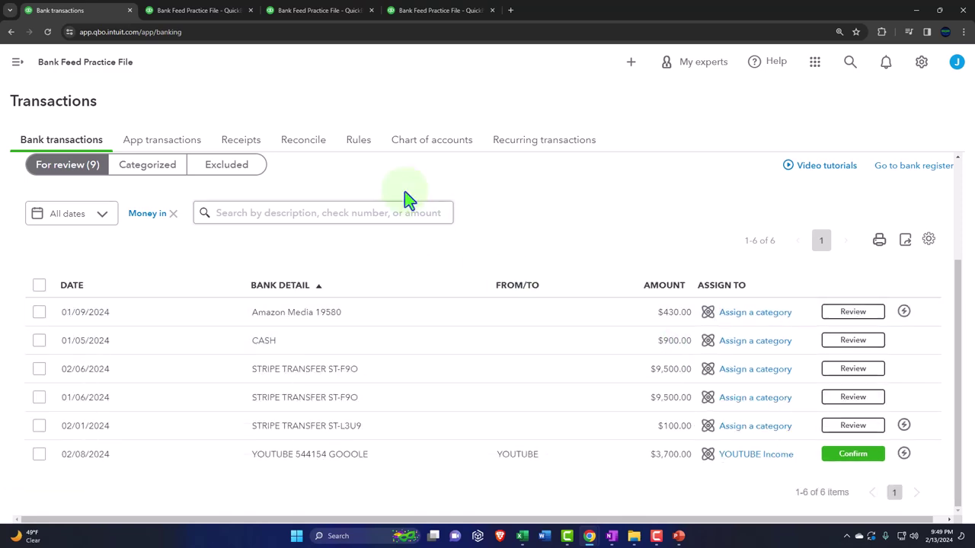
Collapse Current Assets, Liabilities and Equity, showing total assets of $954.00 and $-59.00
{"action": "left_click", "coordinate": [212, 11]}
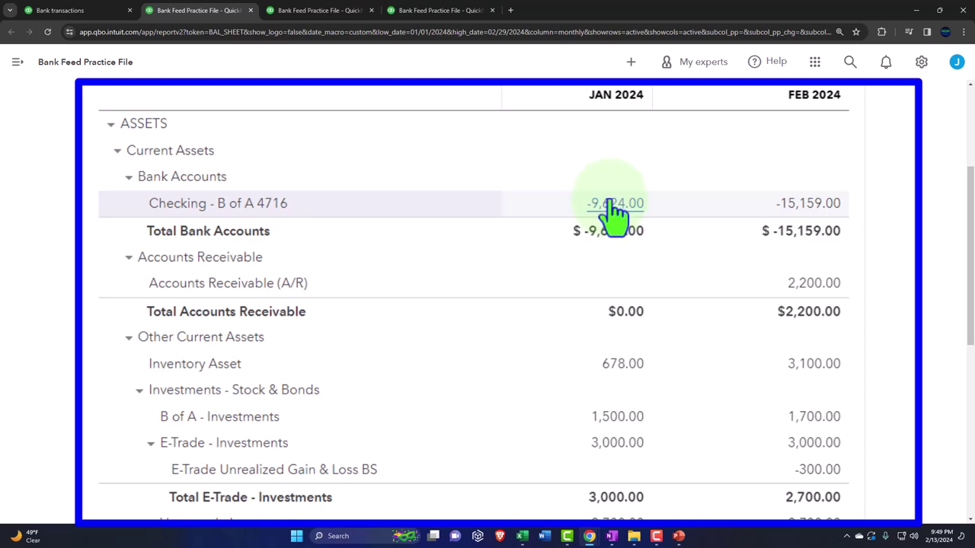
{"action": "scroll", "coordinate": [615, 217], "scroll_direction": "down", "scroll_amount": 5}
{"action": "scroll", "coordinate": [615, 217], "scroll_direction": "down", "scroll_amount": 3}
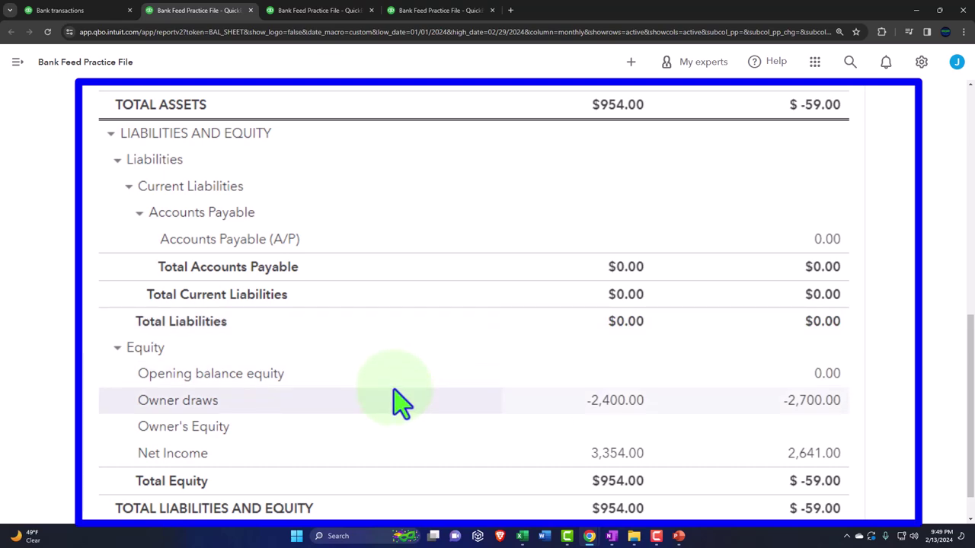
{"action": "scroll", "coordinate": [381, 400], "scroll_direction": "up", "scroll_amount": 10}
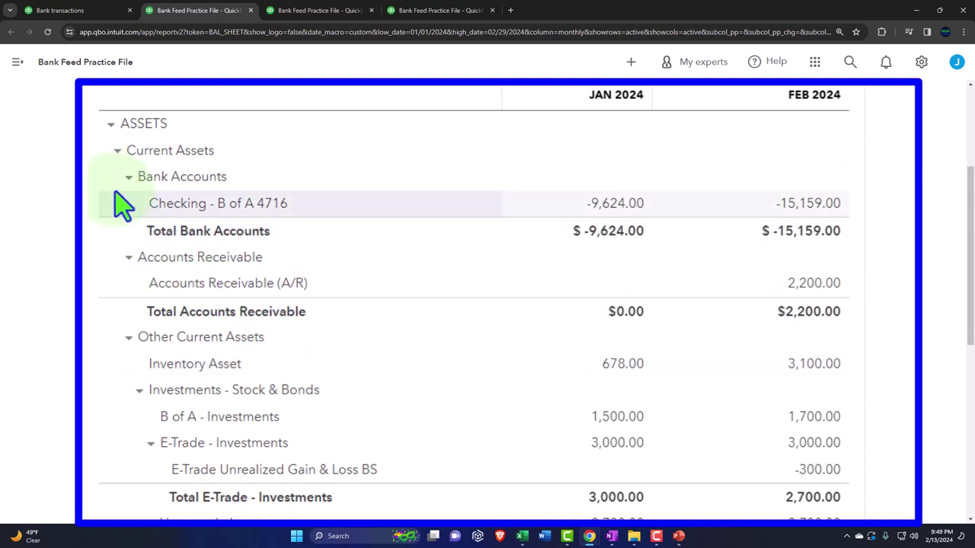
{"action": "left_click", "coordinate": [117, 151]}
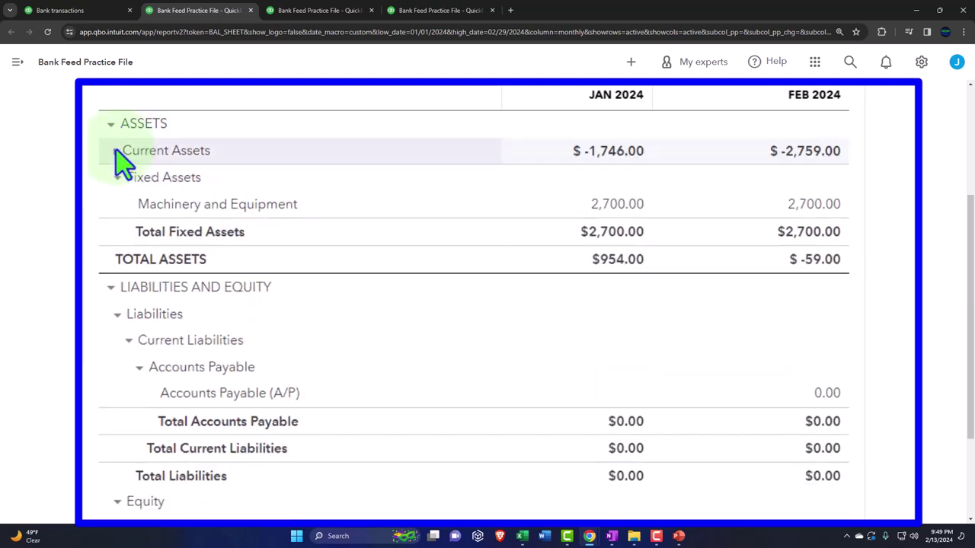
{"action": "left_click", "coordinate": [116, 315]}
{"action": "left_click", "coordinate": [118, 342]}
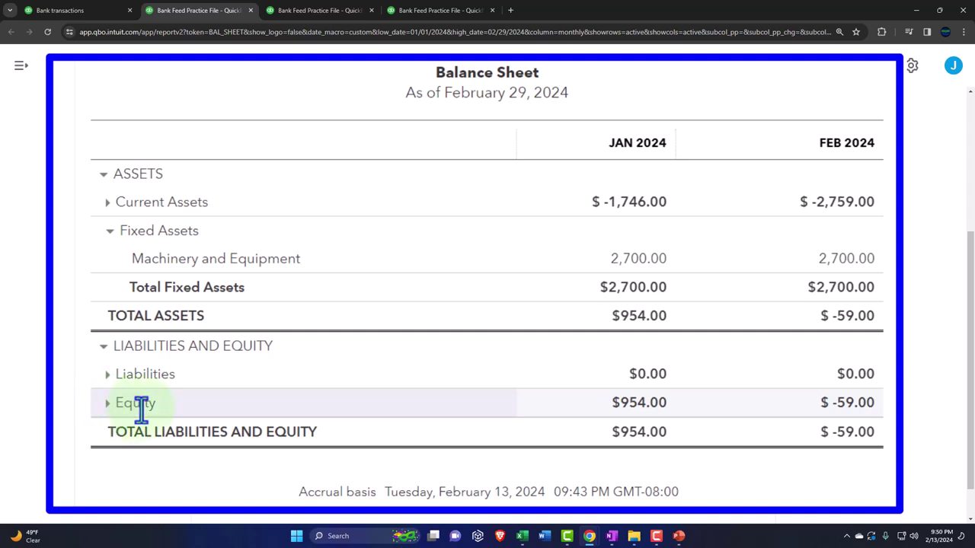
{"action": "key", "text": "ctrl+plus"}
{"action": "key", "text": "ctrl+plus"}
{"action": "key", "text": "ctrl+plus"}
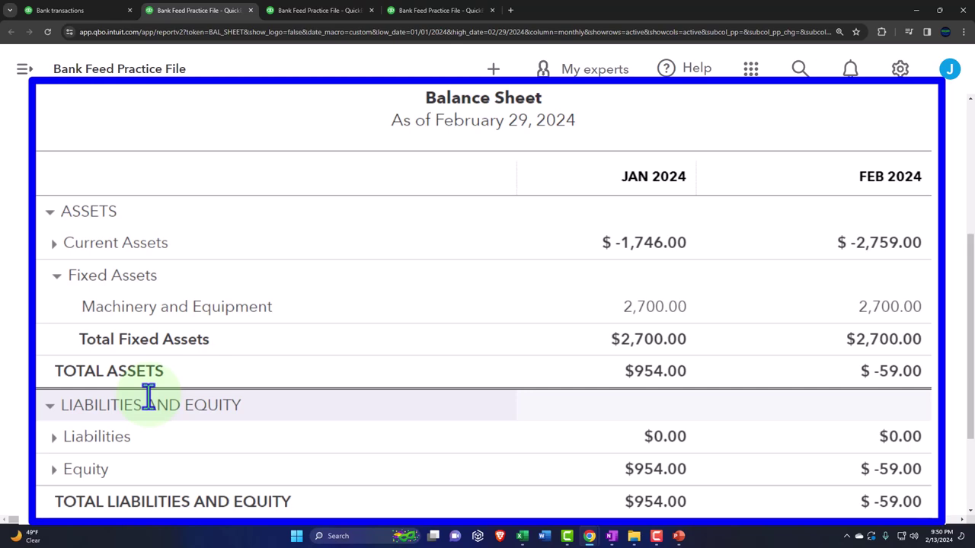
{"action": "scroll", "coordinate": [148, 411], "scroll_direction": "down", "scroll_amount": 1}
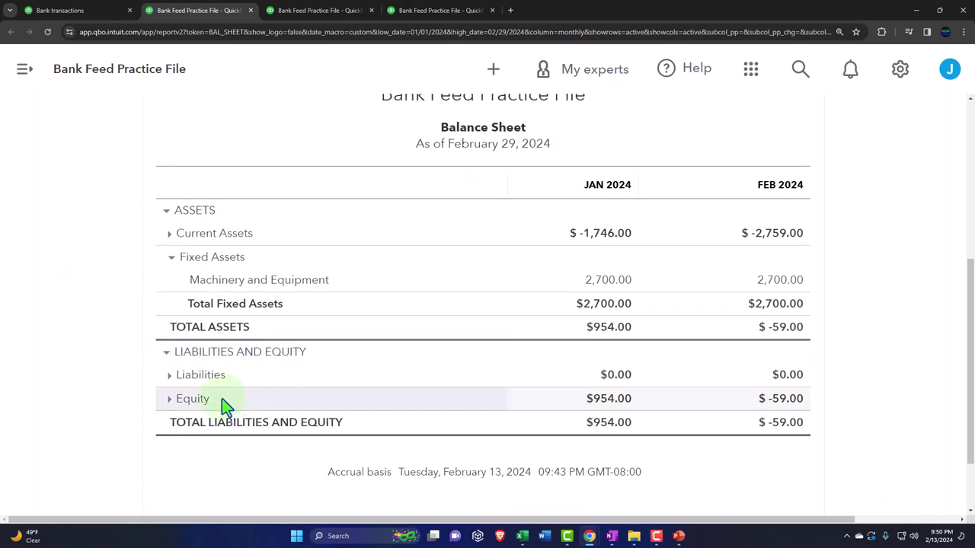
Expand Equity to show owner draws of -2,400.00/-2,700.00 and net income of 3,354.00/2,641.00
{"action": "left_click", "coordinate": [54, 469]}
{"action": "scroll", "coordinate": [95, 384], "scroll_direction": "down", "scroll_amount": 1}
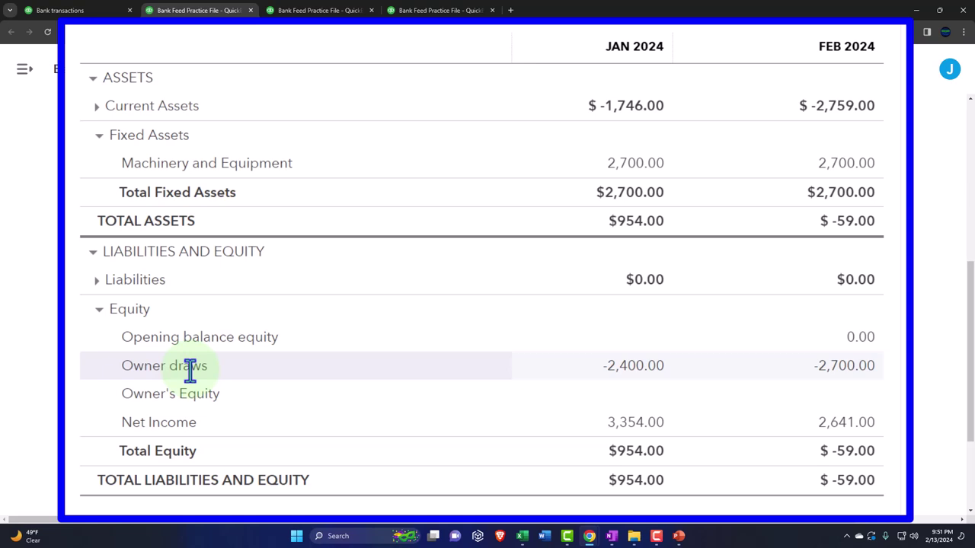
Expand the 01/05/2024 $900.00 CASH deposit on the Bank transactions list
{"action": "left_click", "coordinate": [61, 10]}
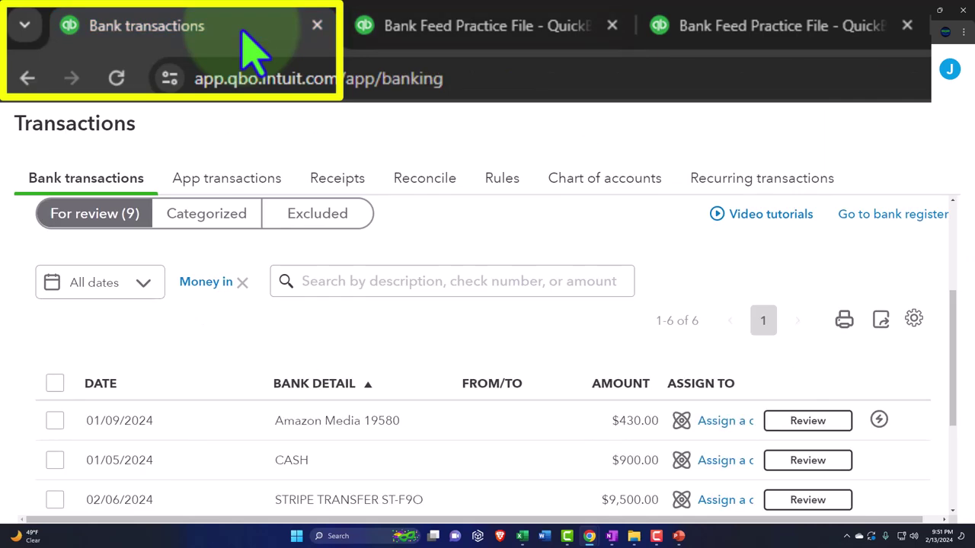
{"action": "key", "text": "ctrl+minus"}
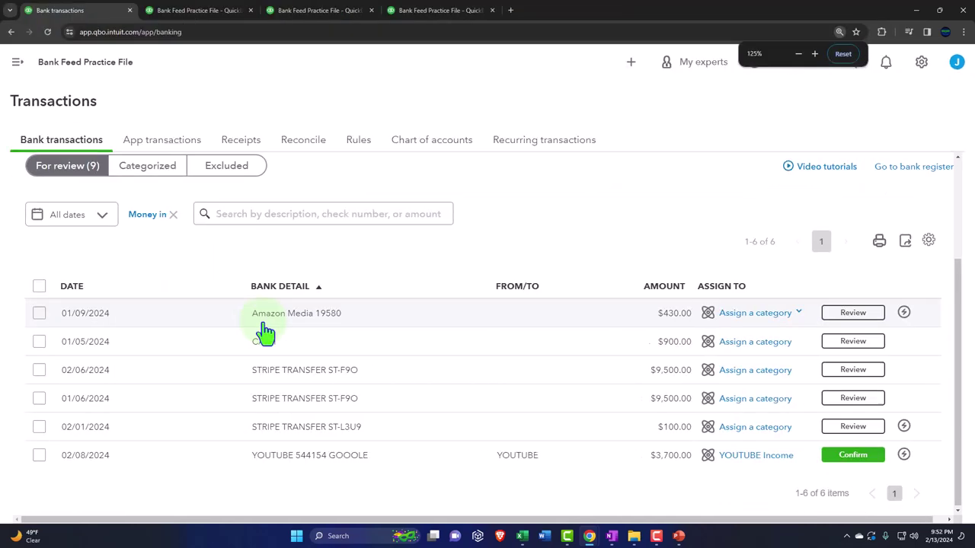
{"action": "left_click", "coordinate": [97, 358]}
{"action": "scroll", "coordinate": [126, 348], "scroll_direction": "down", "scroll_amount": 2}
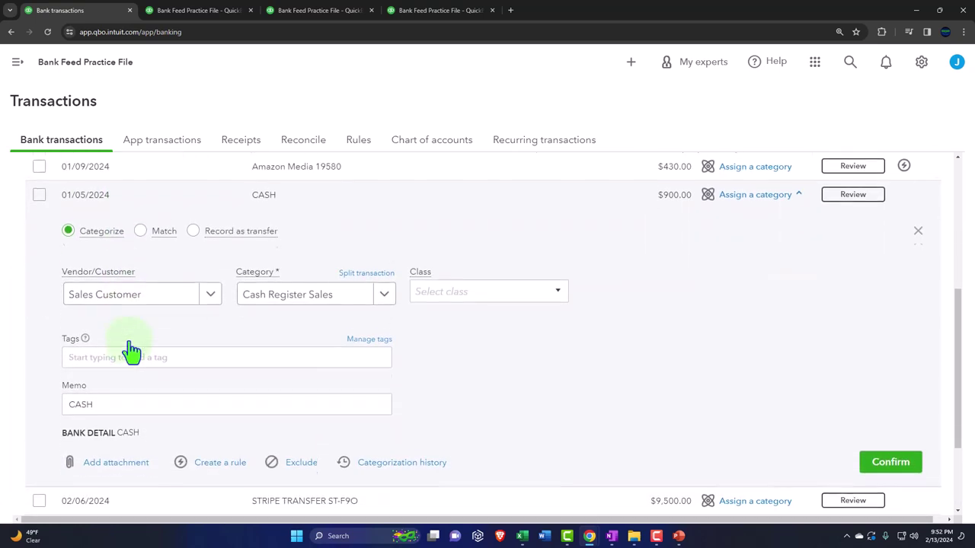
Create the new customer 'Owner Customer' and assign it to the deposit
{"action": "left_click", "coordinate": [180, 296]}
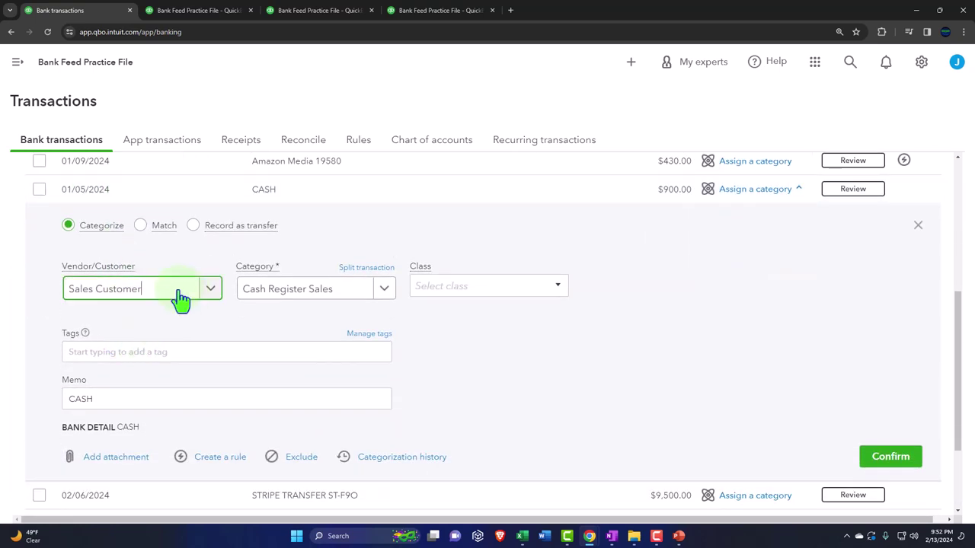
{"action": "left_click", "coordinate": [253, 191]}
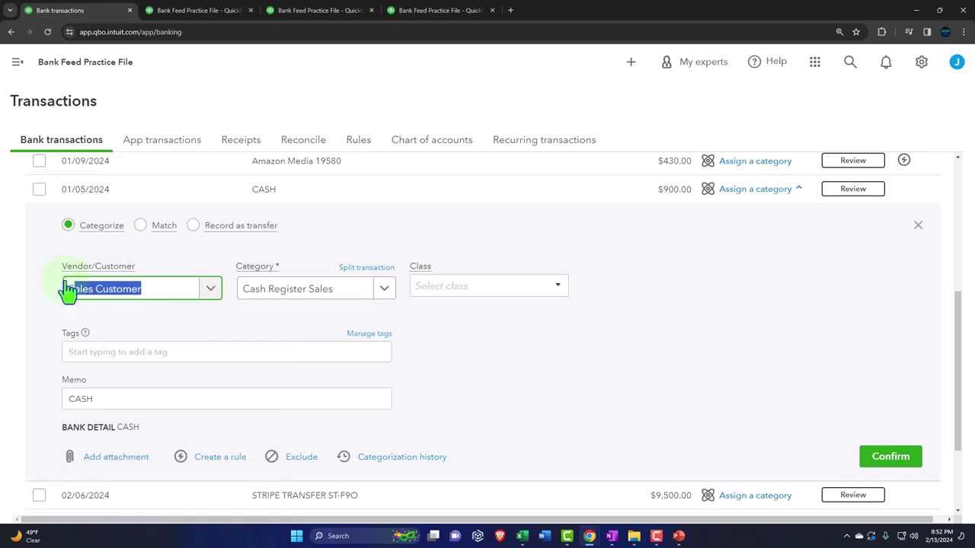
{"action": "type", "text": "Ow"}
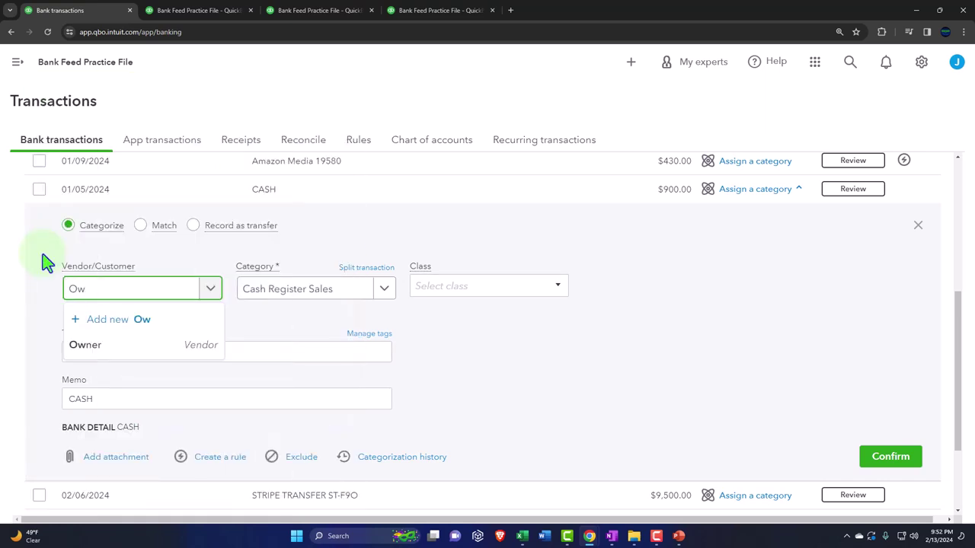
{"action": "type", "text": "ner Customer"}
{"action": "key", "text": "Return"}
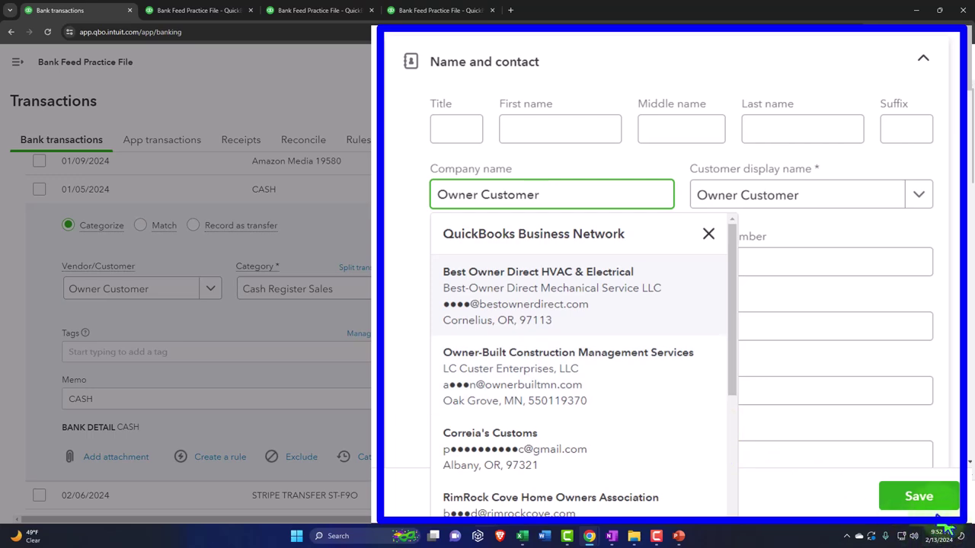
{"action": "left_click", "coordinate": [934, 505]}
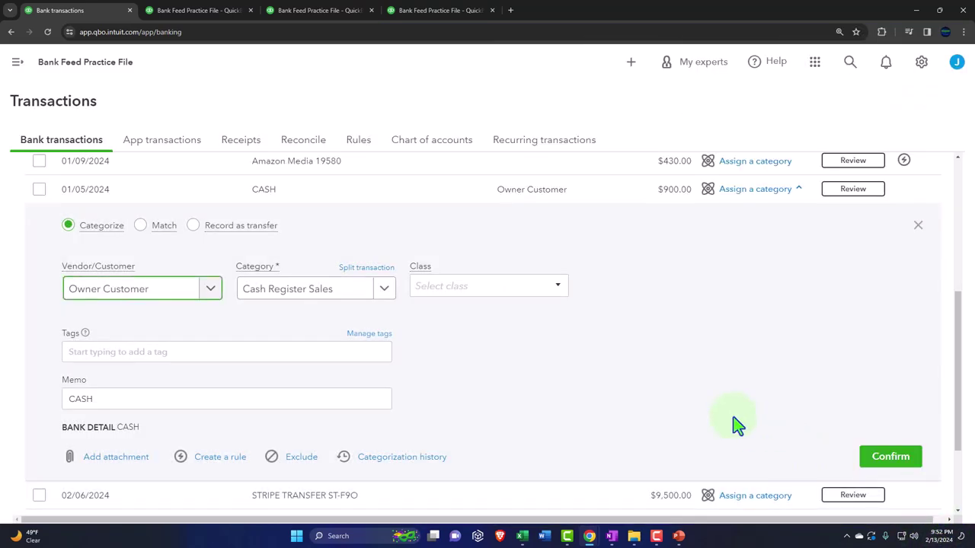
{"action": "key", "text": "Tab"}
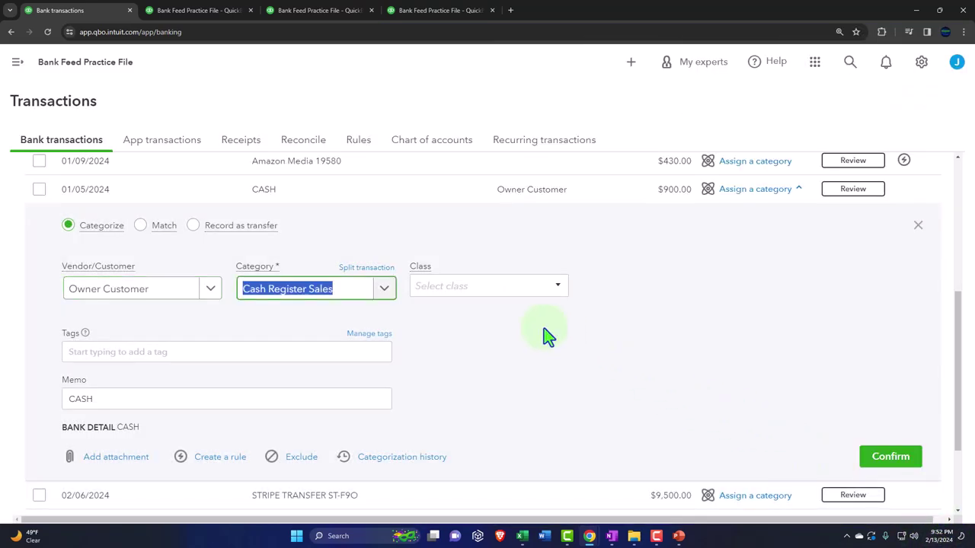
{"action": "left_click", "coordinate": [384, 296]}
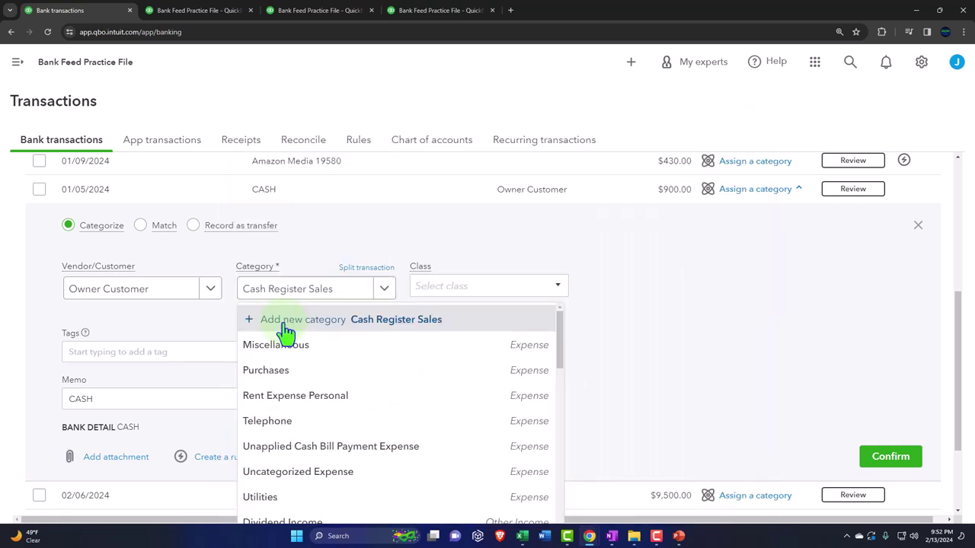
Start a new Equity-type category account for the deposit
{"action": "left_click", "coordinate": [282, 331]}
{"action": "left_click", "coordinate": [409, 124]}
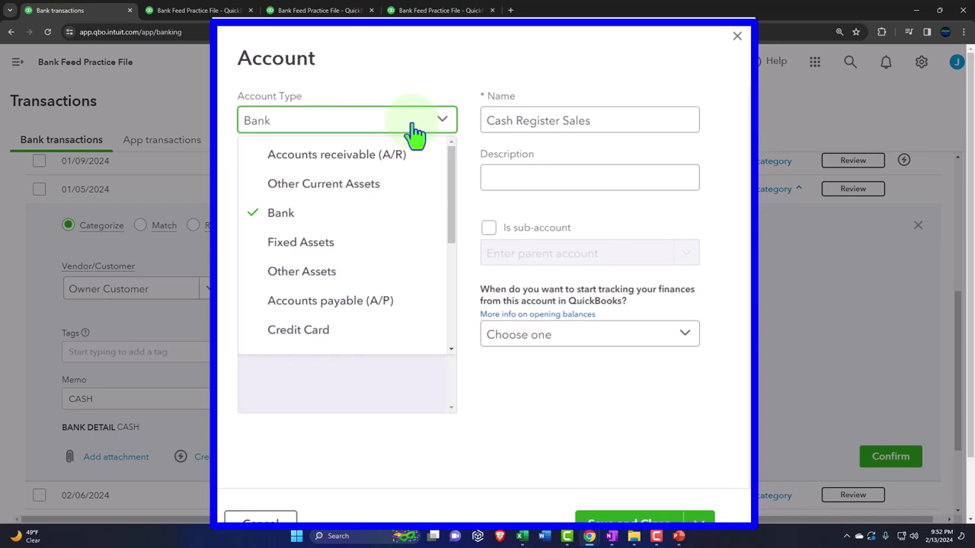
{"action": "scroll", "coordinate": [402, 228], "scroll_direction": "down", "scroll_amount": 3}
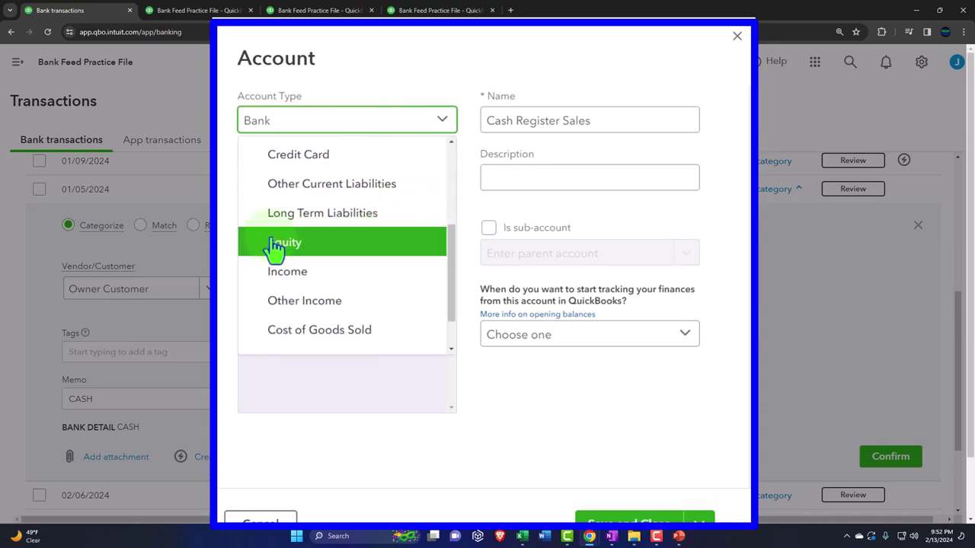
{"action": "left_click", "coordinate": [313, 244]}
Set the detail type to Owner's Equity and name the account 'Owner Investment'
{"action": "left_click", "coordinate": [401, 183]}
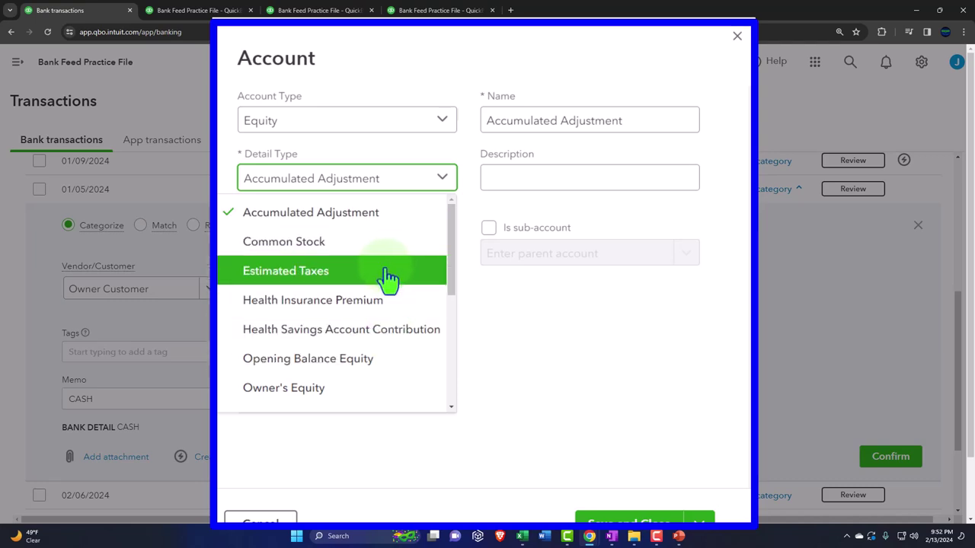
{"action": "scroll", "coordinate": [388, 353], "scroll_direction": "down", "scroll_amount": 2}
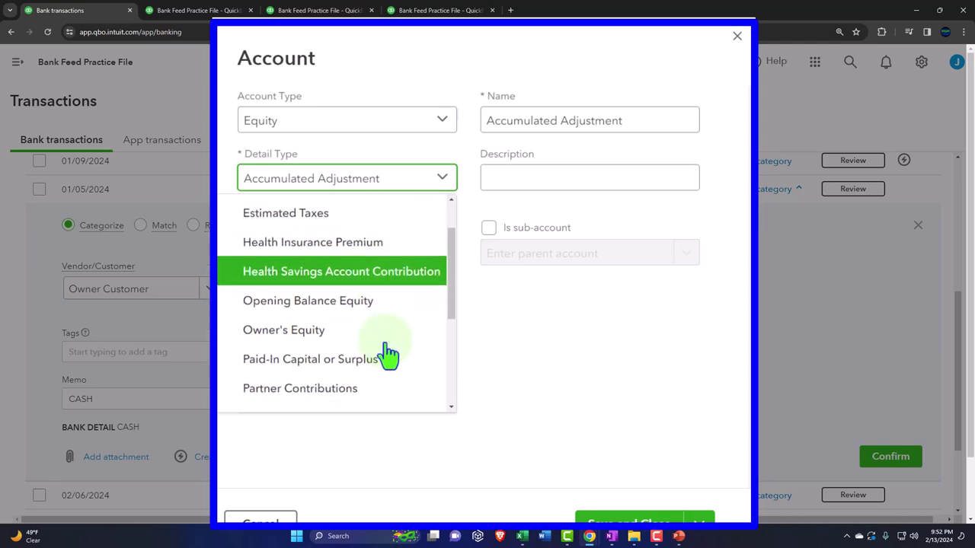
{"action": "scroll", "coordinate": [388, 353], "scroll_direction": "down", "scroll_amount": 4}
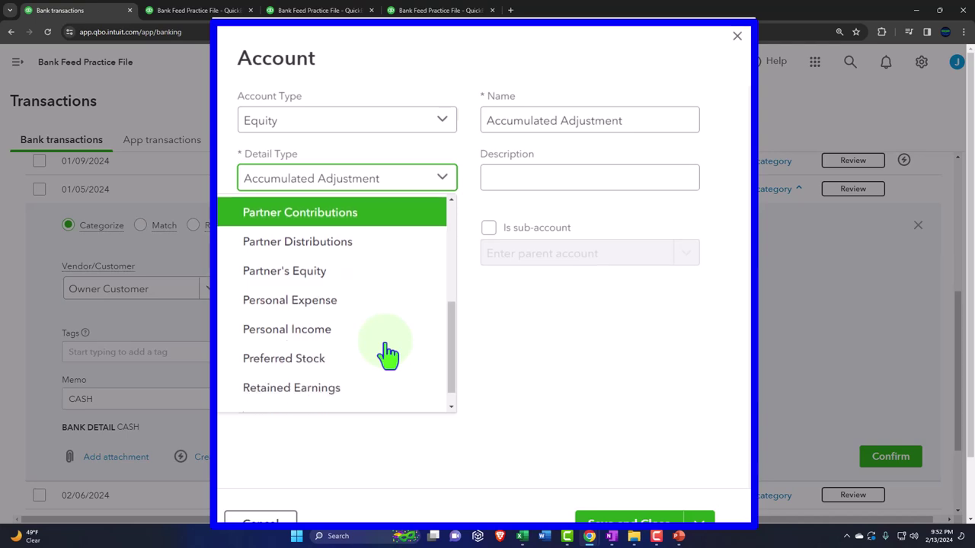
{"action": "scroll", "coordinate": [388, 353], "scroll_direction": "up", "scroll_amount": 1}
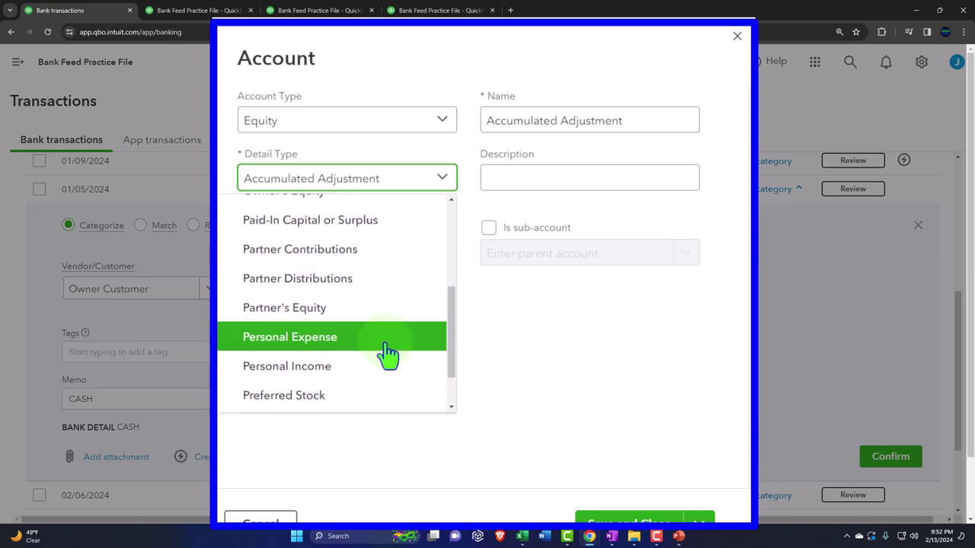
{"action": "scroll", "coordinate": [388, 353], "scroll_direction": "up", "scroll_amount": 3}
{"action": "left_click", "coordinate": [388, 353]}
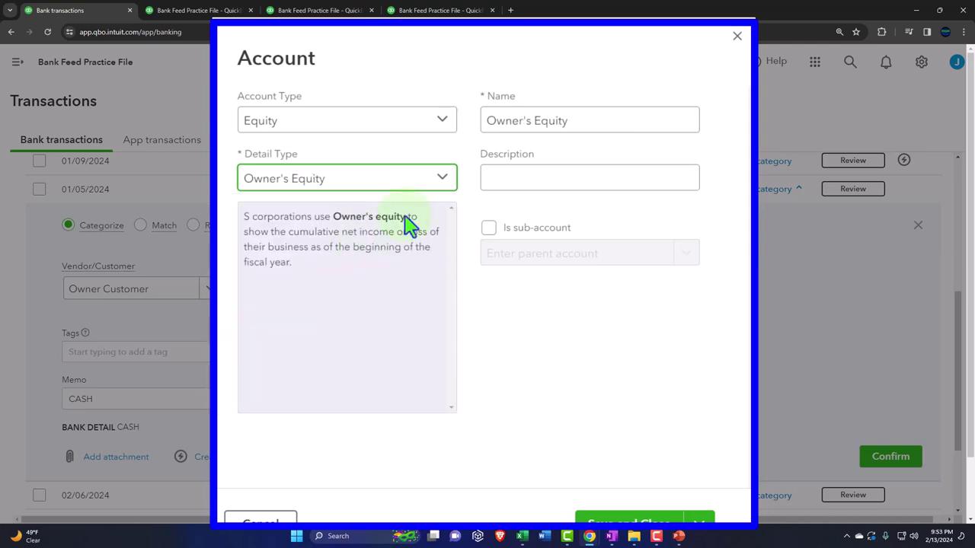
{"action": "left_click_drag", "start_coordinate": [600, 131], "coordinate": [363, 165]}
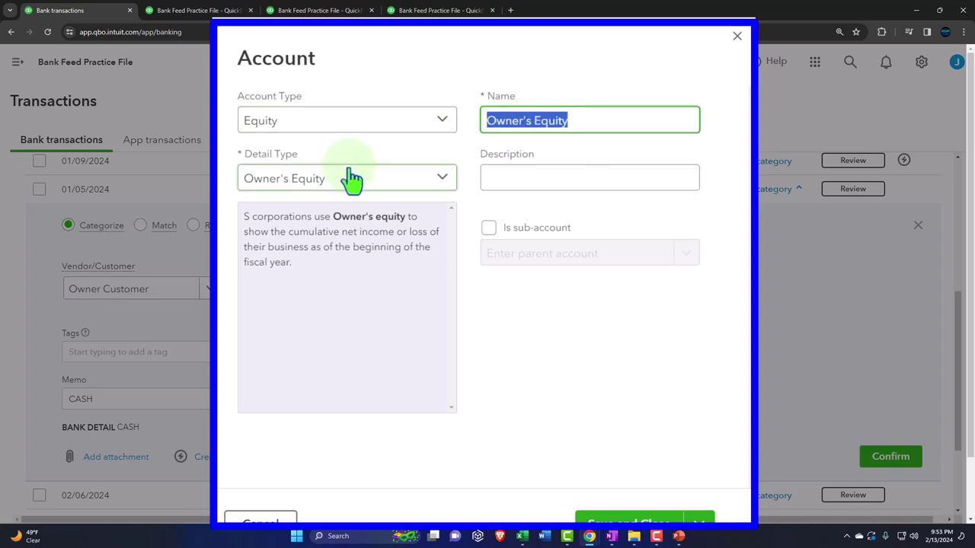
{"action": "type", "text": "Wo"}
{"action": "key", "text": "BackSpace"}
{"action": "key", "text": "BackSpace"}
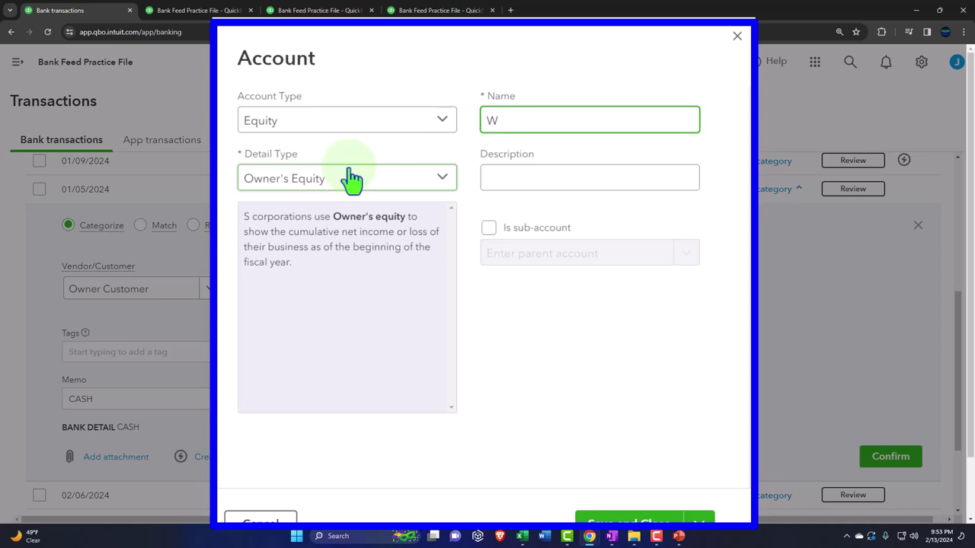
{"action": "type", "text": "Owner Investment"}
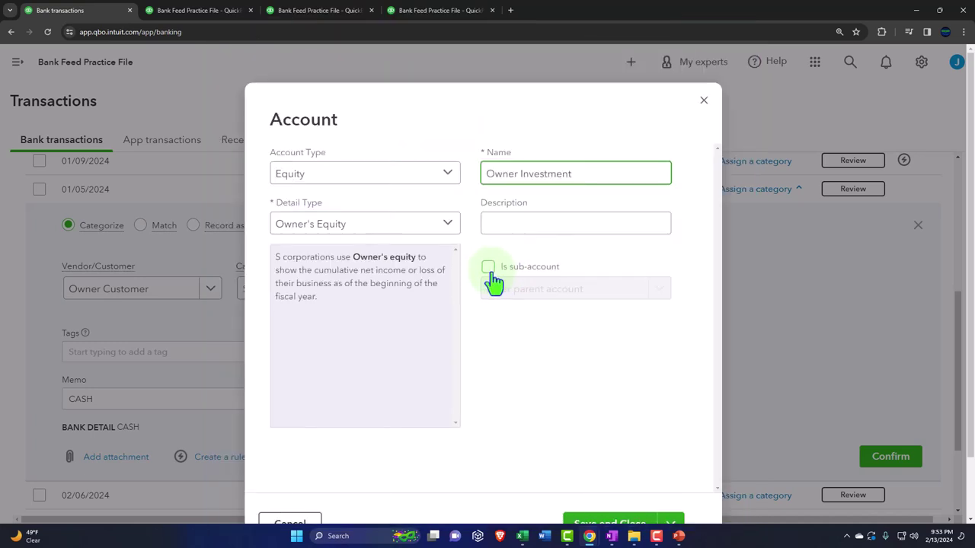
{"action": "scroll", "coordinate": [494, 282], "scroll_direction": "down", "scroll_amount": 1}
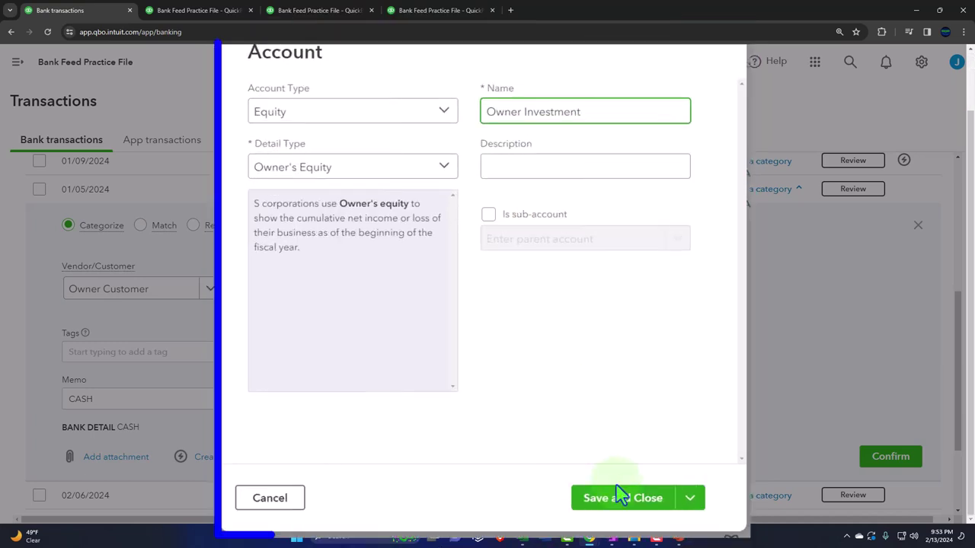
Save the Owner Investment account and confirm the $900 CASH deposit under it
{"action": "left_click", "coordinate": [620, 499]}
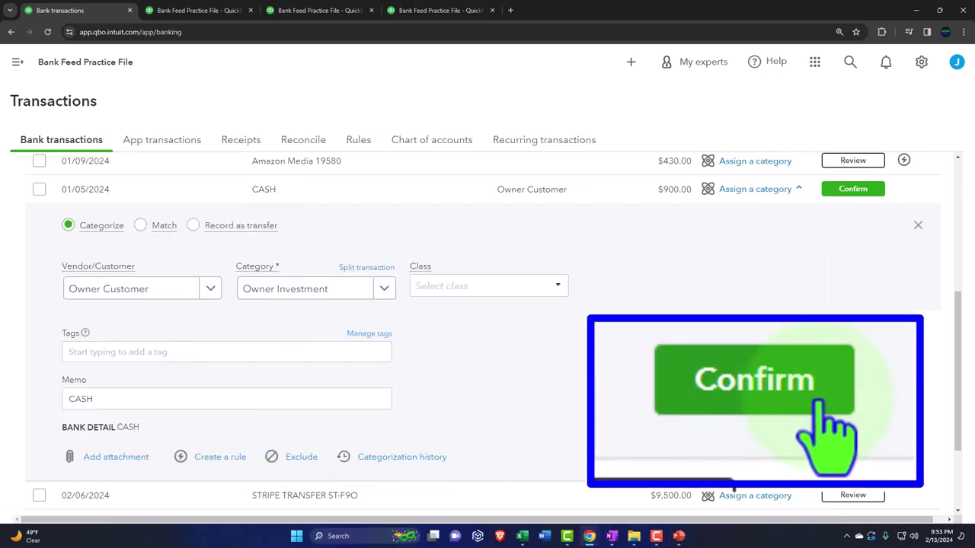
{"action": "left_click", "coordinate": [853, 189]}
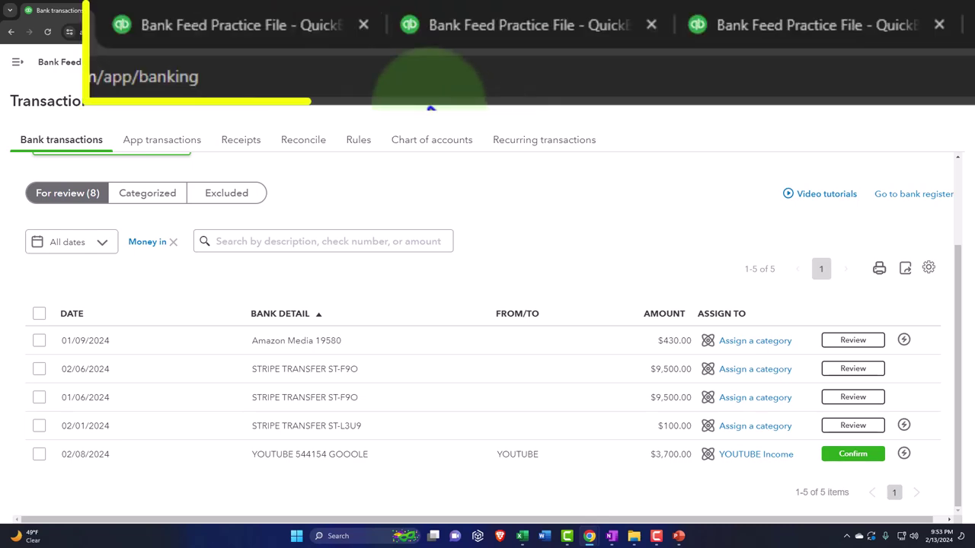
Rerun the Balance Sheet so Equity lists Owner Investment at 900.00
{"action": "left_click", "coordinate": [221, 16]}
{"action": "left_click", "coordinate": [578, 219]}
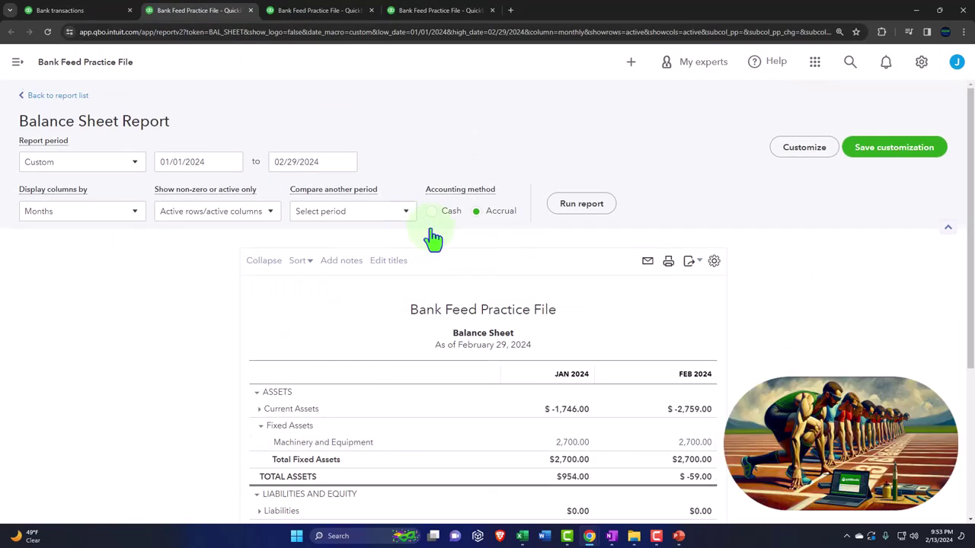
{"action": "scroll", "coordinate": [518, 342], "scroll_direction": "down", "scroll_amount": 2}
{"action": "key", "text": "ctrl+plus"}
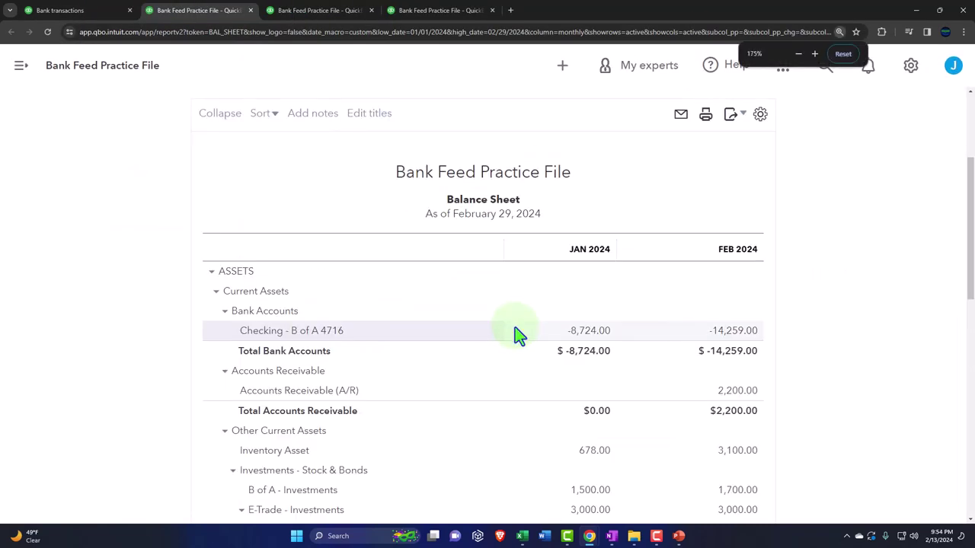
{"action": "key", "text": "ctrl+plus"}
{"action": "scroll", "coordinate": [602, 305], "scroll_direction": "down", "scroll_amount": 10}
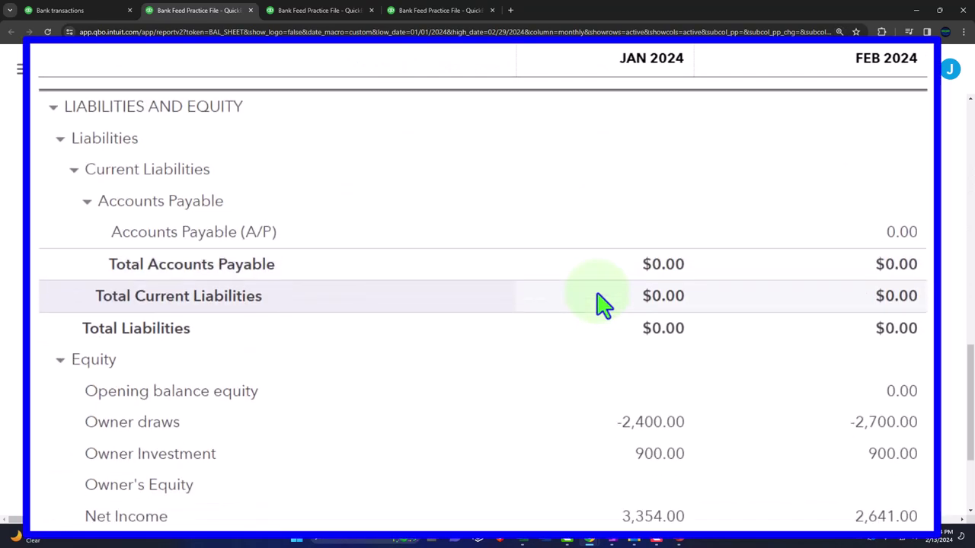
{"action": "scroll", "coordinate": [602, 304], "scroll_direction": "down", "scroll_amount": 1}
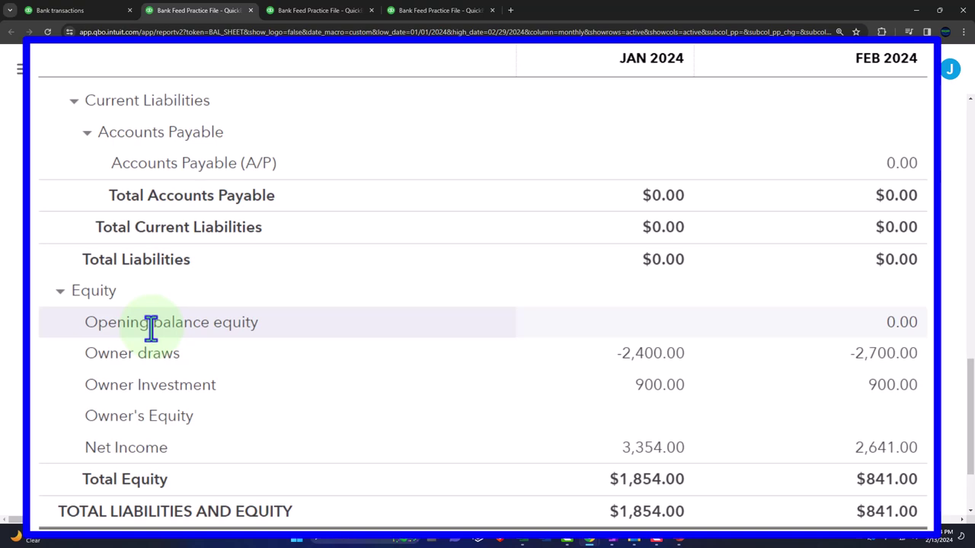
Trace Owner Investment's 900.00 to the 01/05 CASH deposit, then return to the Balance Sheet
{"action": "left_click", "coordinate": [659, 386]}
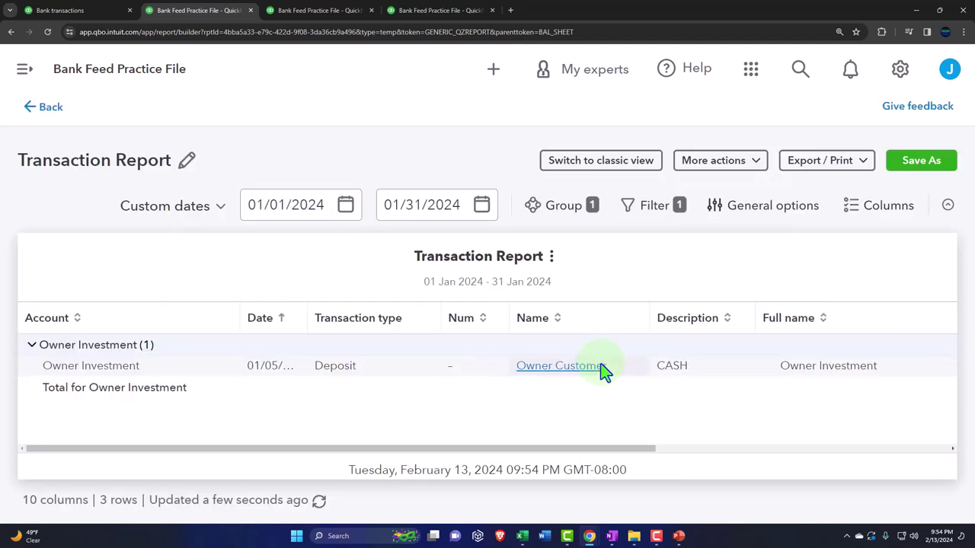
{"action": "key", "text": "ctrl+minus"}
{"action": "key", "text": "ctrl+minus"}
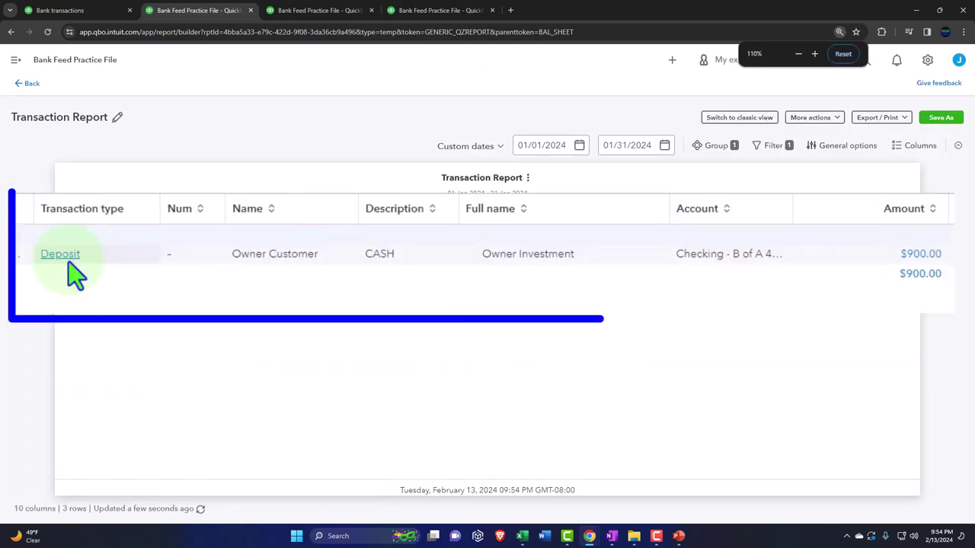
{"action": "left_click", "coordinate": [911, 255]}
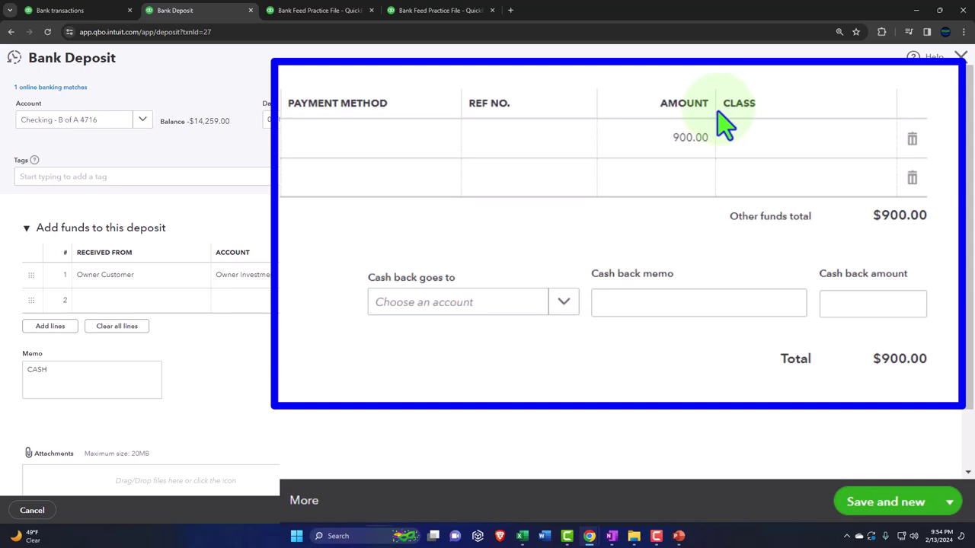
{"action": "left_click", "coordinate": [961, 60]}
{"action": "left_click", "coordinate": [27, 83]}
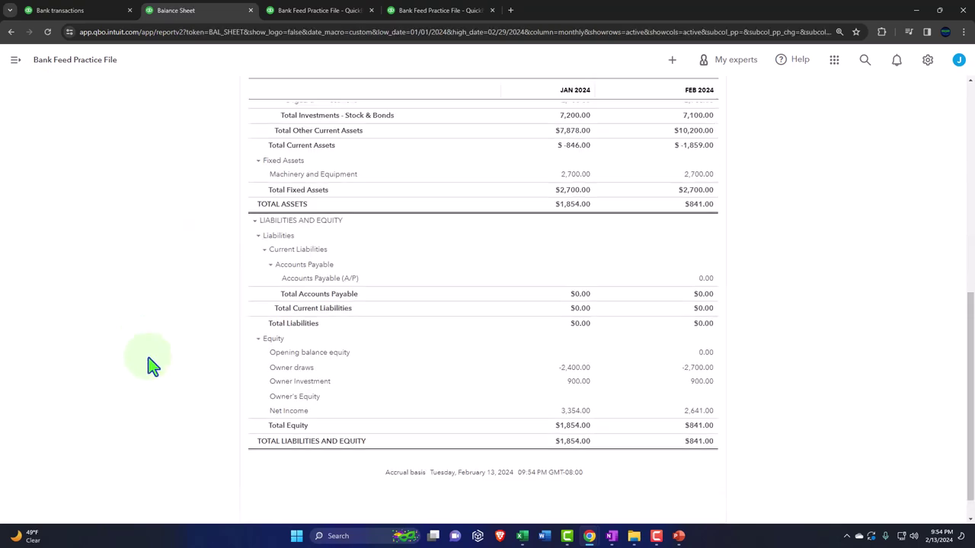
{"action": "key", "text": "ctrl+plus"}
{"action": "key", "text": "ctrl+plus"}
{"action": "key", "text": "ctrl+plus"}
{"action": "scroll", "coordinate": [149, 364], "scroll_direction": "down", "scroll_amount": 2}
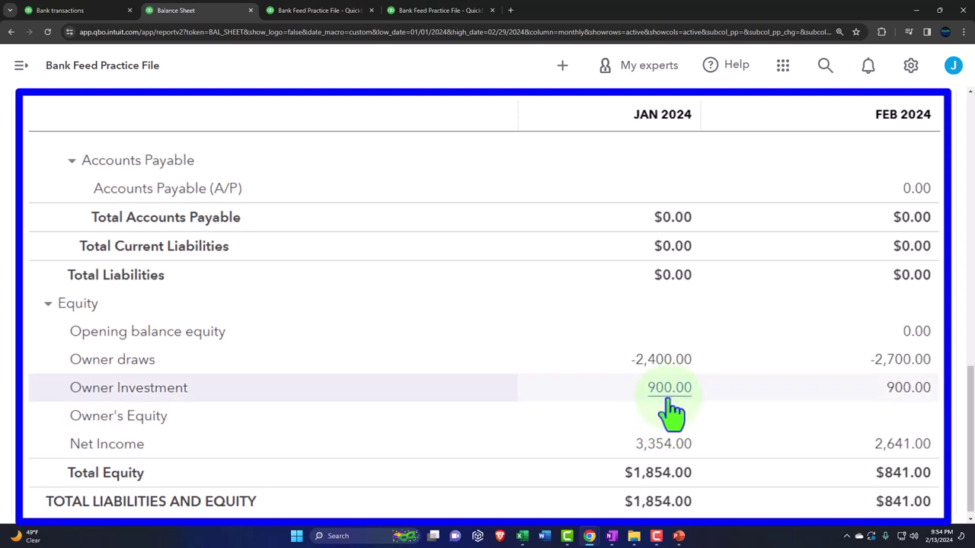
{"action": "left_click", "coordinate": [670, 400]}
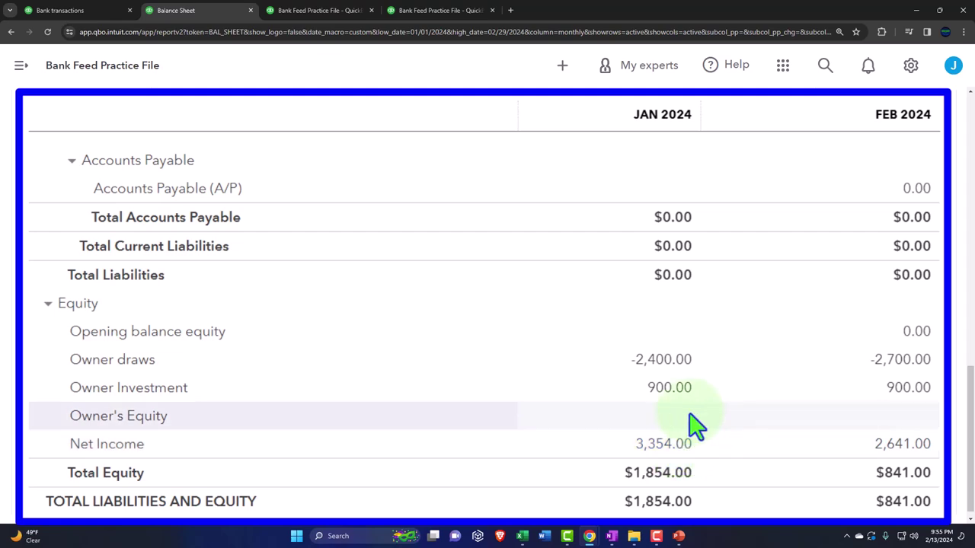
{"action": "scroll", "coordinate": [694, 425], "scroll_direction": "up", "scroll_amount": 15}
Run the balance sheet with 01/01/2025 as both the start and end date
{"action": "left_click", "coordinate": [501, 151]}
{"action": "type", "text": "010125"}
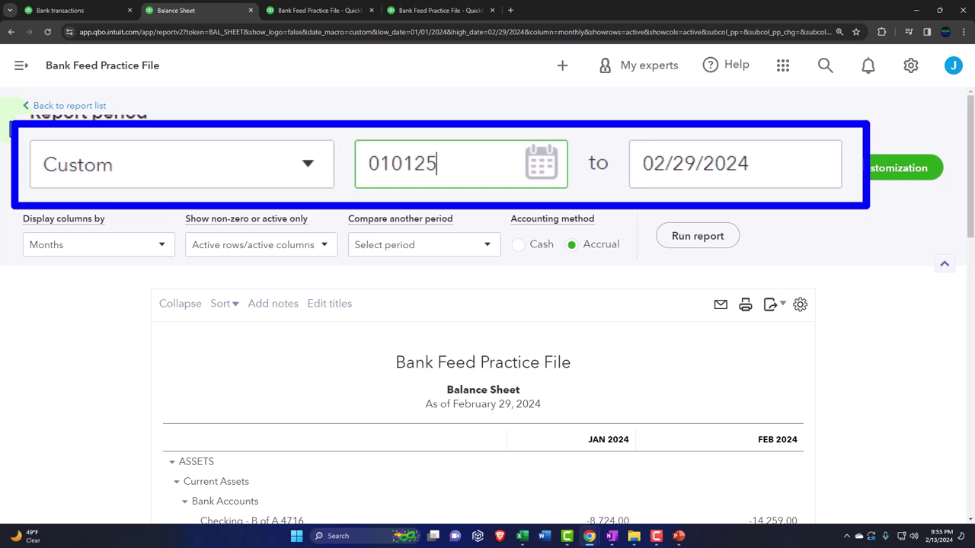
{"action": "key", "text": "Tab"}
{"action": "type", "text": "010125"}
{"action": "key", "text": "Tab"}
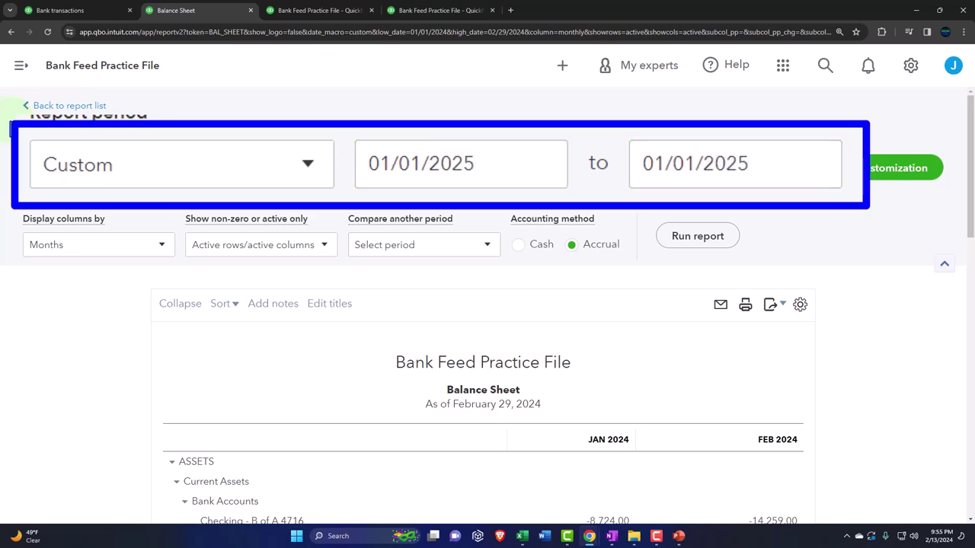
{"action": "left_click", "coordinate": [681, 237]}
{"action": "scroll", "coordinate": [695, 211], "scroll_direction": "down", "scroll_amount": 5}
{"action": "scroll", "coordinate": [693, 211], "scroll_direction": "down", "scroll_amount": 3}
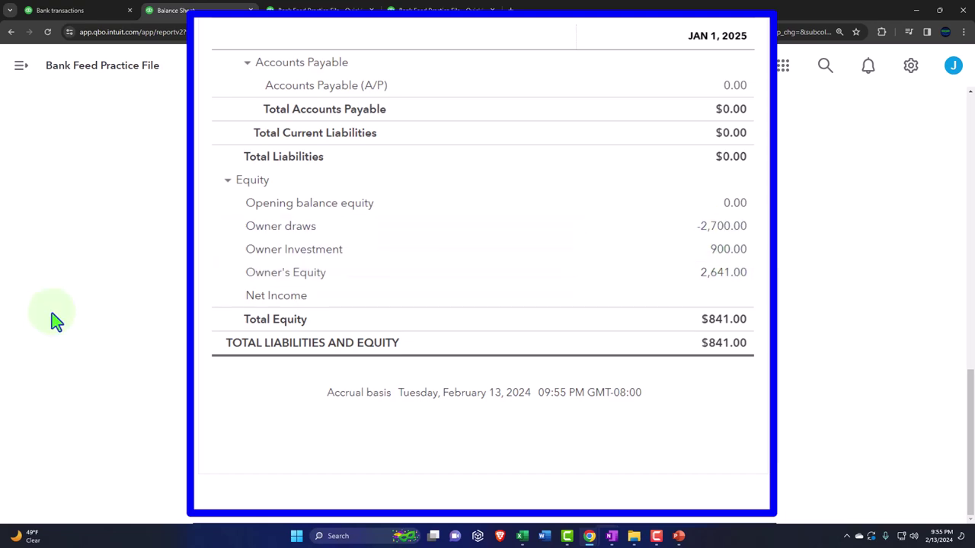
{"action": "scroll", "coordinate": [92, 348], "scroll_direction": "up", "scroll_amount": 10}
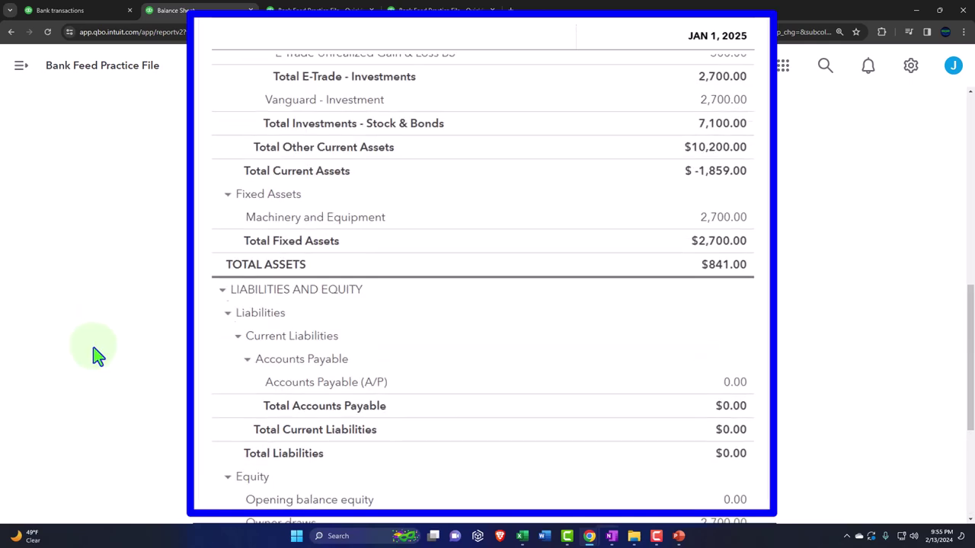
{"action": "scroll", "coordinate": [92, 348], "scroll_direction": "up", "scroll_amount": 3}
Re-enter the report period as 01/01/2024 to 02/29/2024
{"action": "left_click", "coordinate": [261, 185]}
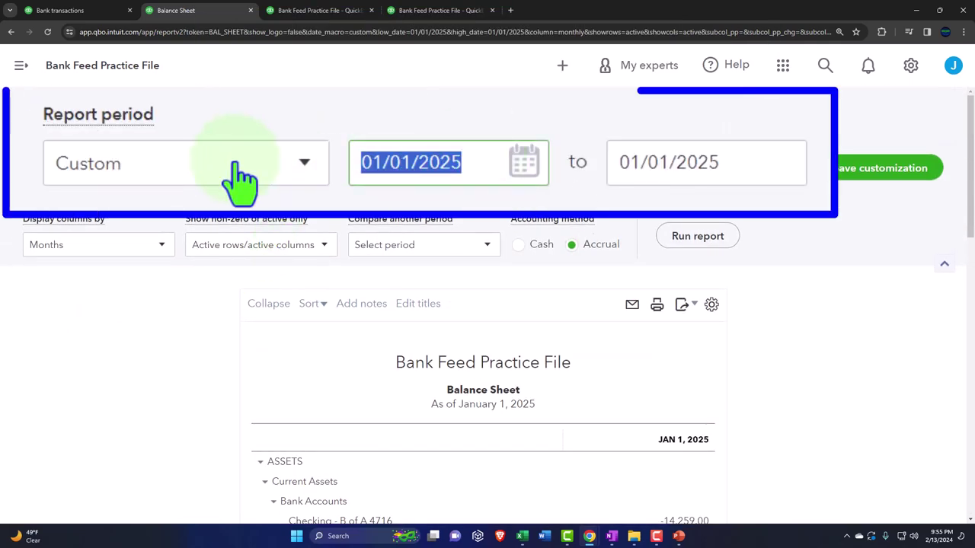
{"action": "type", "text": "01/01/2024"}
{"action": "key", "text": "Tab"}
{"action": "type", "text": "0222924"}
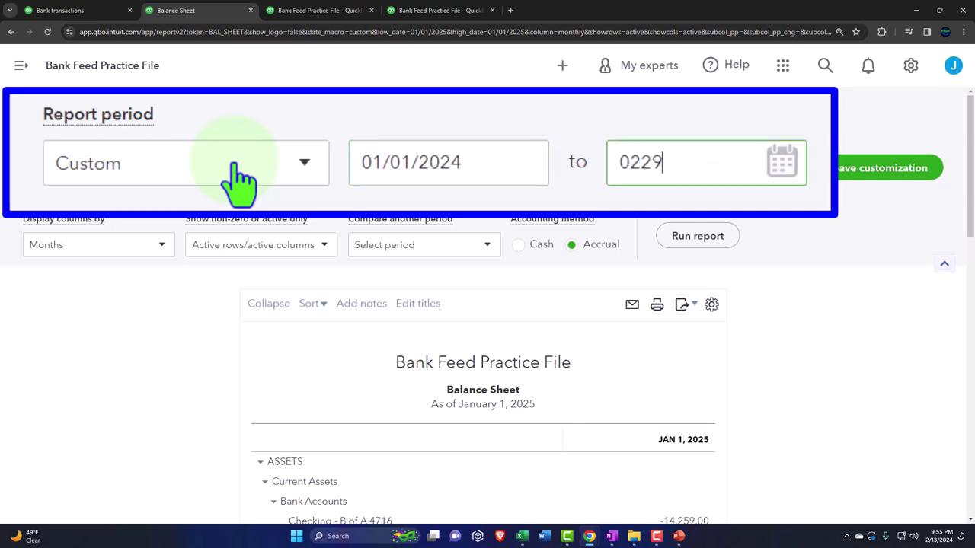
{"action": "key", "text": "Tab"}
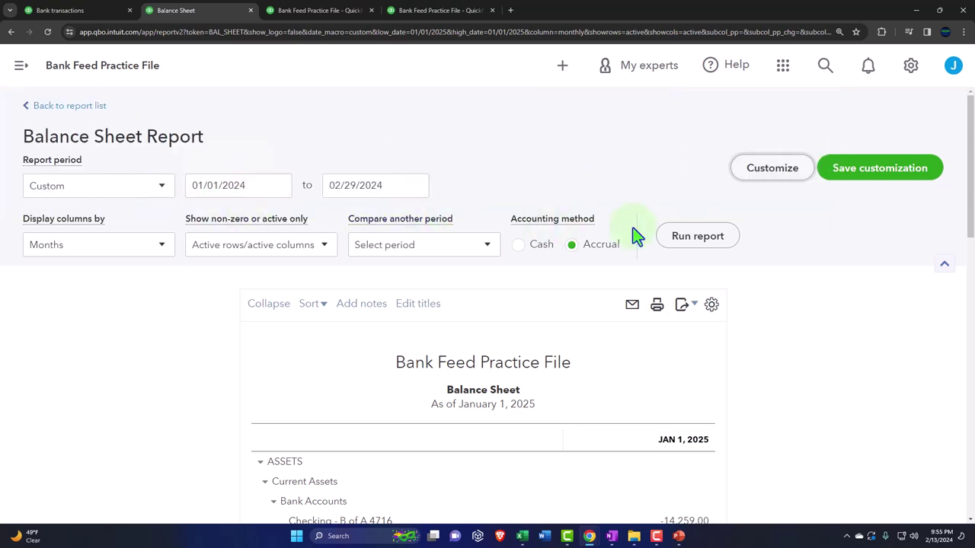
Run the report and review the JAN and FEB 2024 columns, where Machinery and Equipment is 2,700.00
{"action": "left_click", "coordinate": [708, 238]}
{"action": "scroll", "coordinate": [317, 297], "scroll_direction": "down", "scroll_amount": 3}
{"action": "scroll", "coordinate": [206, 256], "scroll_direction": "down", "scroll_amount": 5}
{"action": "scroll", "coordinate": [191, 257], "scroll_direction": "down", "scroll_amount": 3}
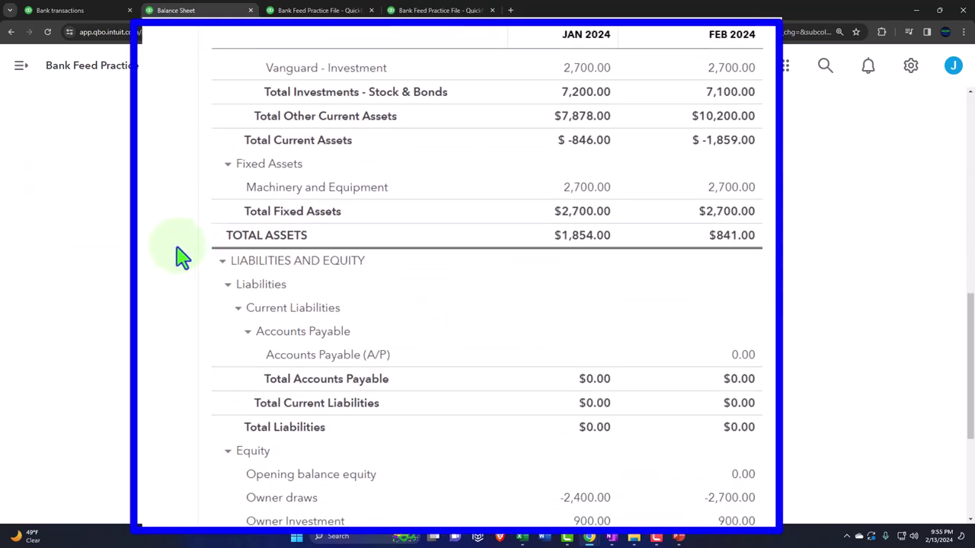
{"action": "scroll", "coordinate": [177, 257], "scroll_direction": "down", "scroll_amount": 2}
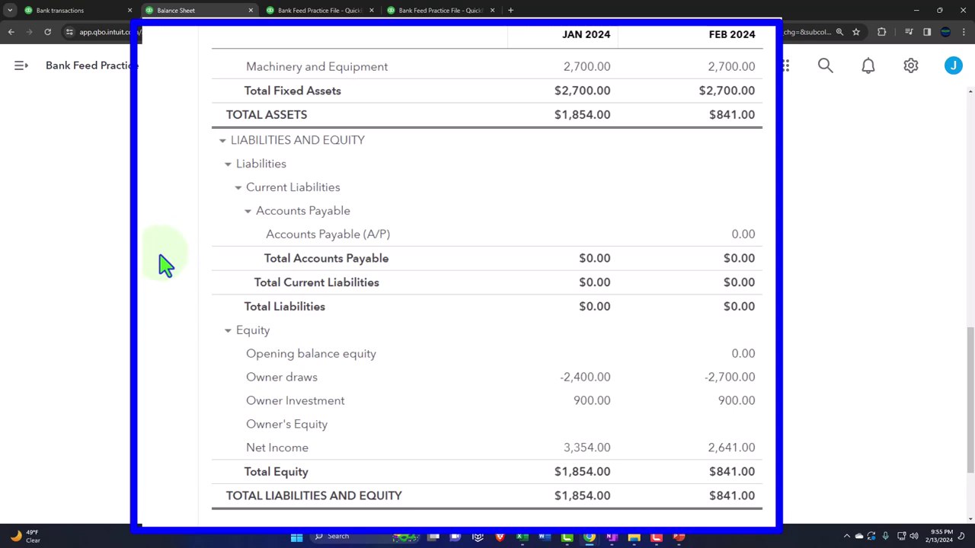
{"action": "key", "text": "ctrl+plus"}
{"action": "key", "text": "ctrl+plus"}
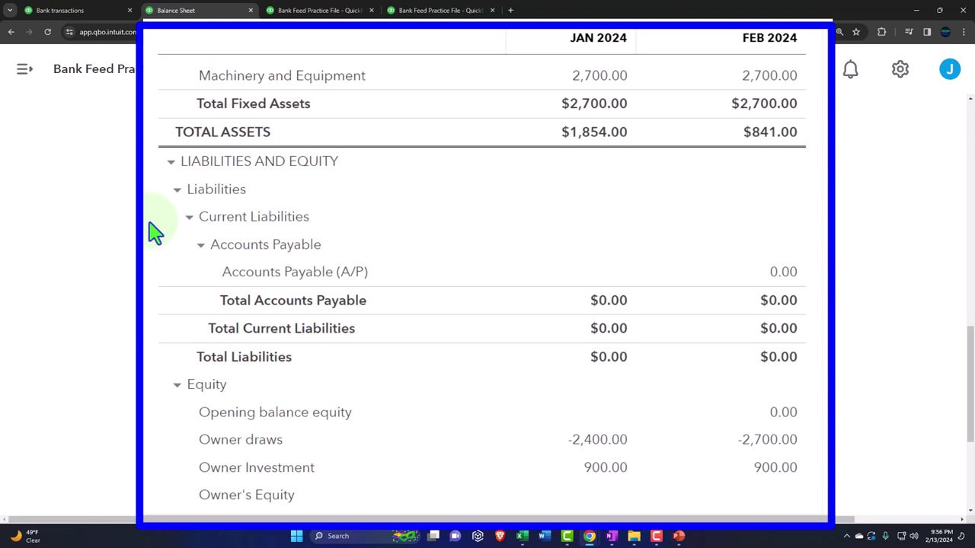
{"action": "scroll", "coordinate": [152, 232], "scroll_direction": "down", "scroll_amount": 1}
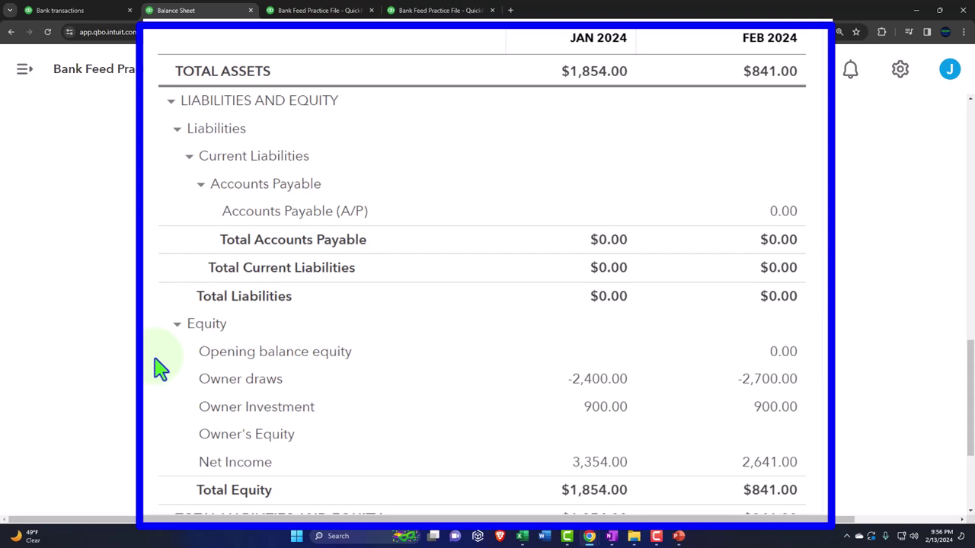
{"action": "scroll", "coordinate": [160, 368], "scroll_direction": "up", "scroll_amount": 10}
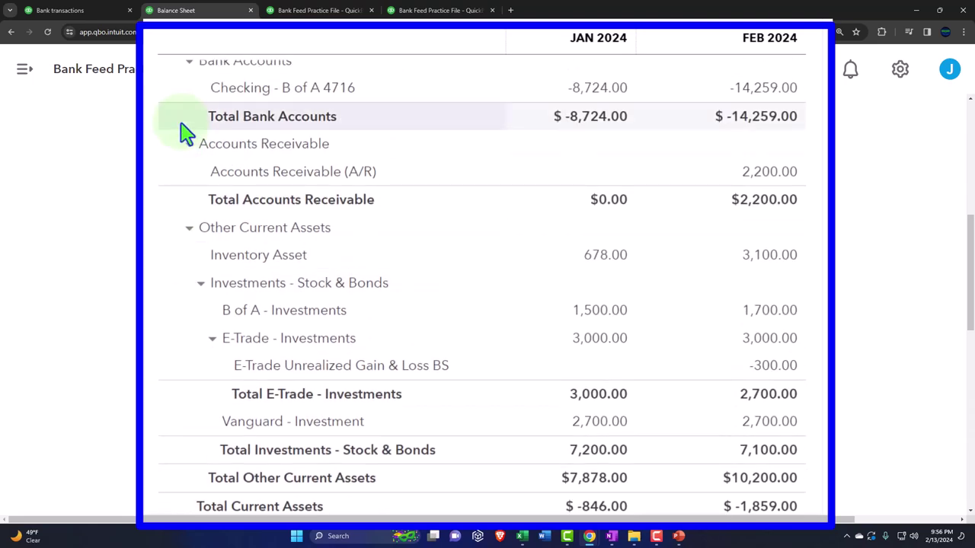
{"action": "scroll", "coordinate": [183, 144], "scroll_direction": "down", "scroll_amount": 5}
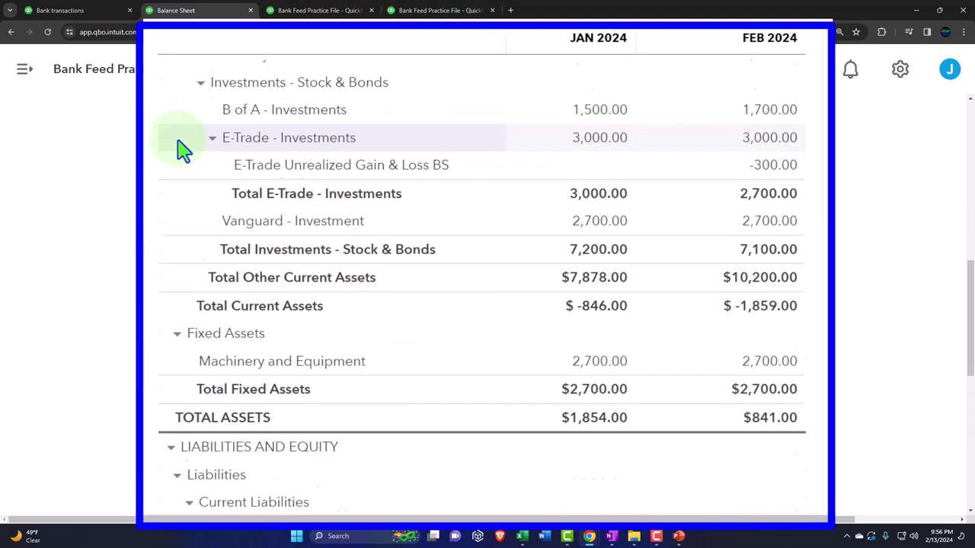
{"action": "scroll", "coordinate": [183, 152], "scroll_direction": "down", "scroll_amount": 3}
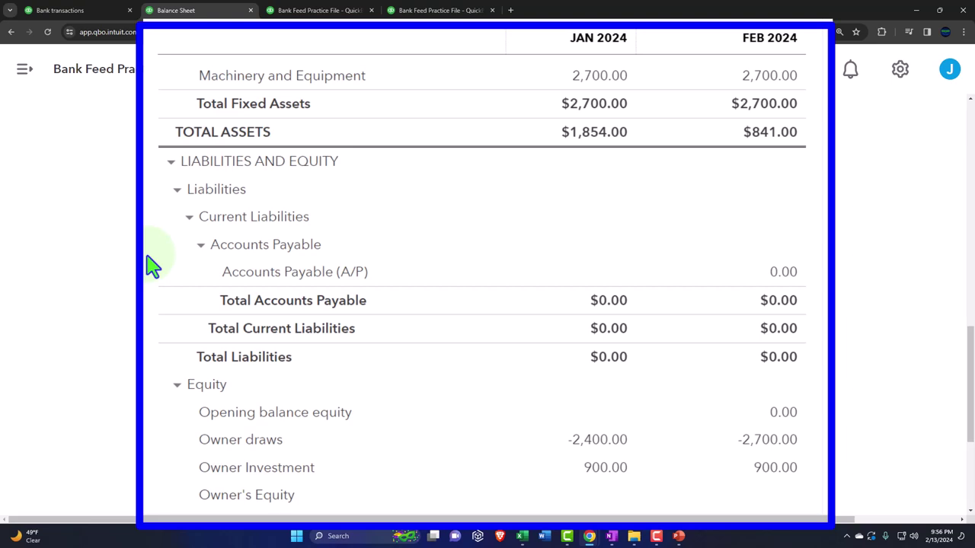
{"action": "scroll", "coordinate": [152, 267], "scroll_direction": "up", "scroll_amount": 1}
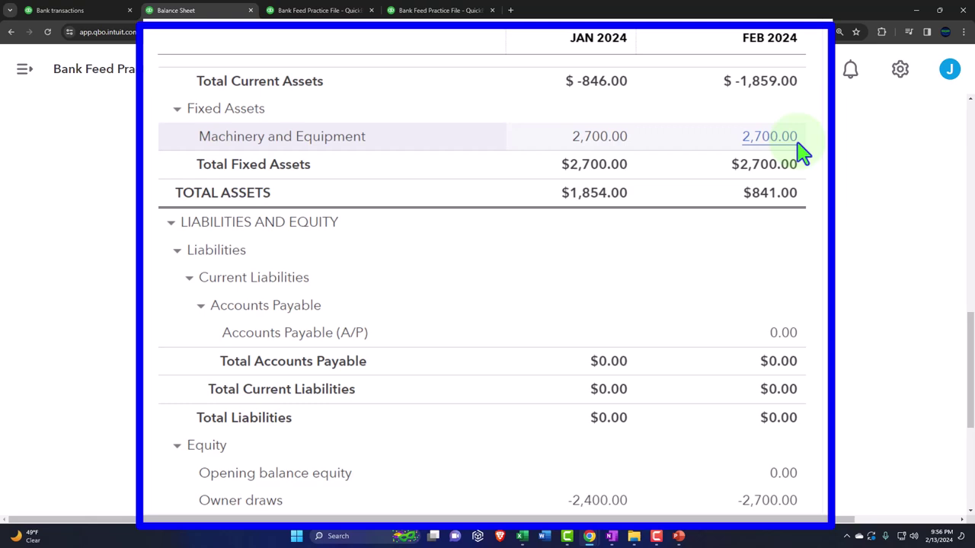
{"action": "left_click", "coordinate": [770, 149]}
Drill into January's Machinery and Equipment and inspect the $2,700.00 Office Depot expense
{"action": "left_click", "coordinate": [613, 138]}
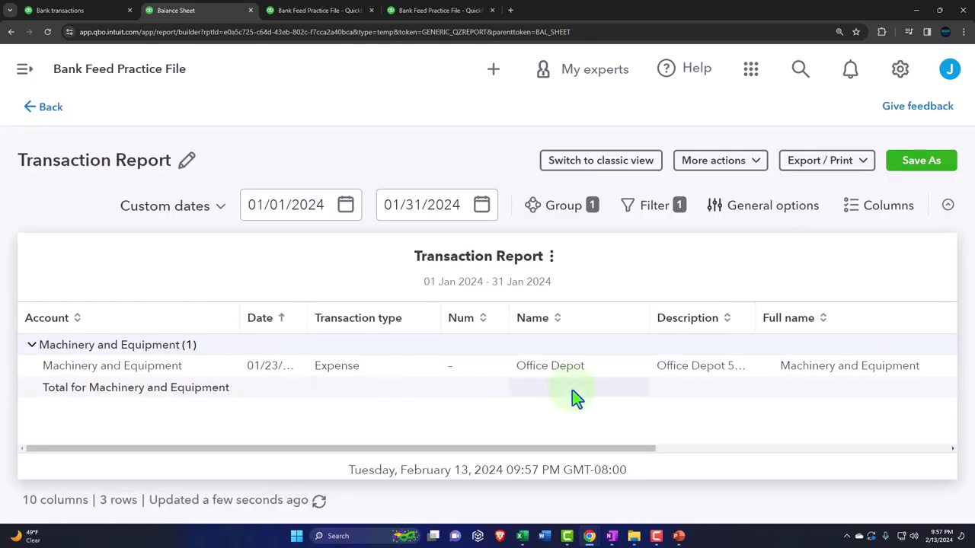
{"action": "key", "text": "ctrl+minus"}
{"action": "key", "text": "ctrl+minus"}
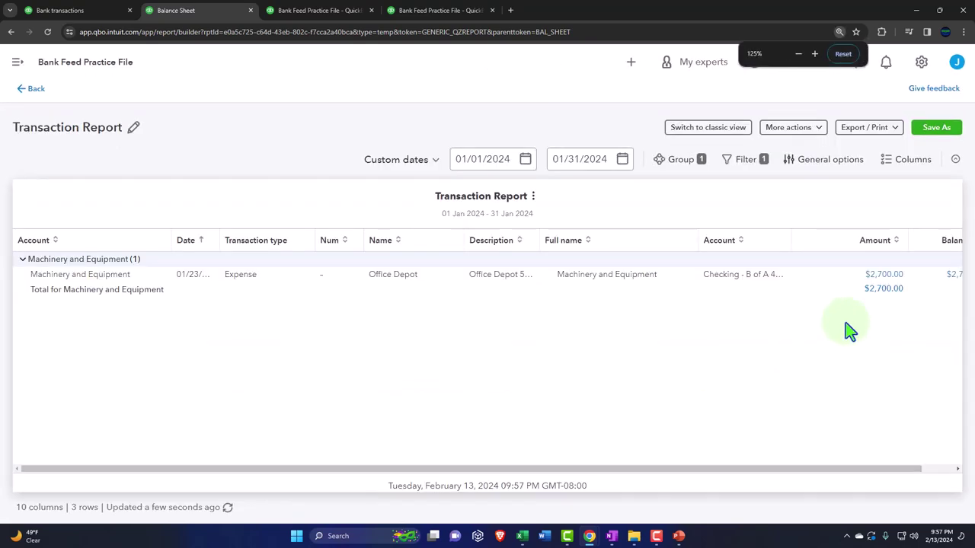
{"action": "left_click", "coordinate": [877, 276]}
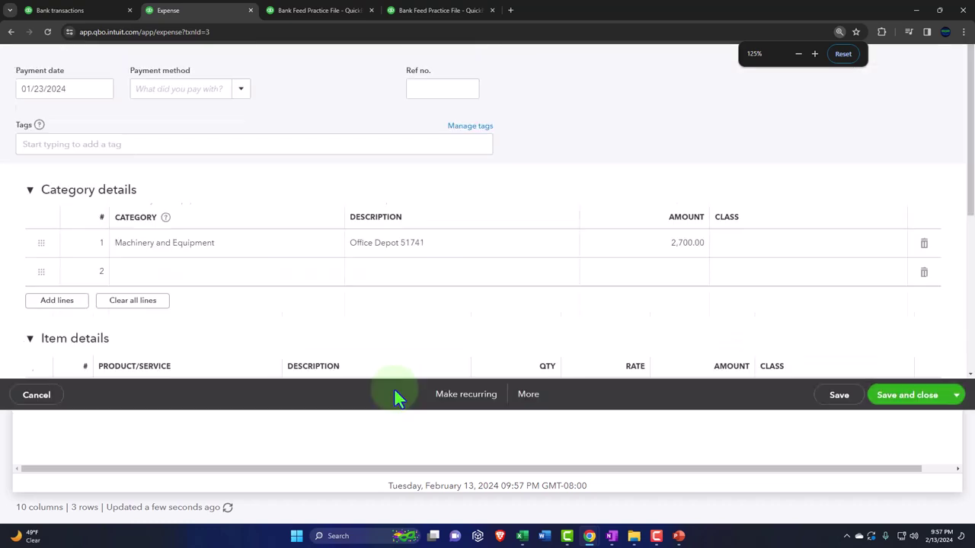
{"action": "scroll", "coordinate": [350, 408], "scroll_direction": "down", "scroll_amount": 3}
{"action": "scroll", "coordinate": [350, 407], "scroll_direction": "down", "scroll_amount": 1}
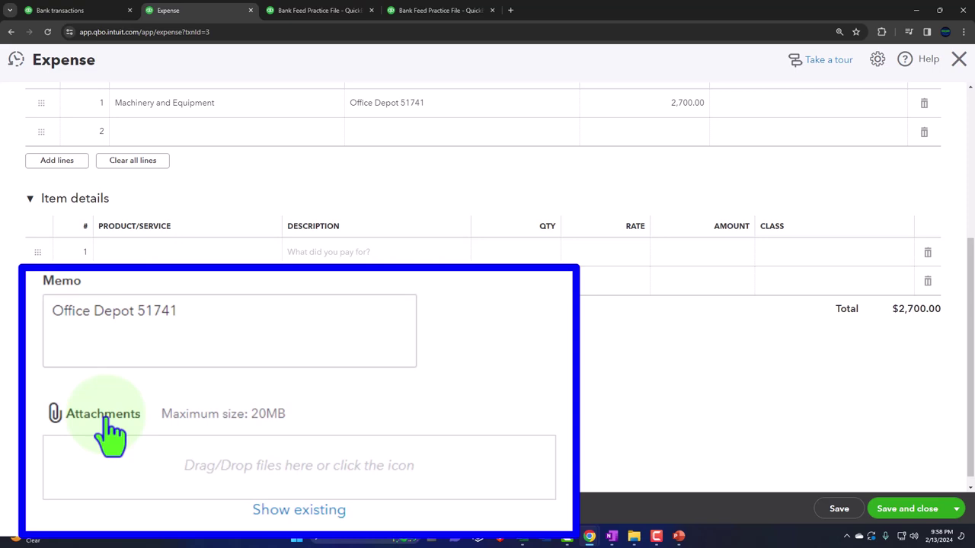
{"action": "scroll", "coordinate": [96, 381], "scroll_direction": "up", "scroll_amount": 2}
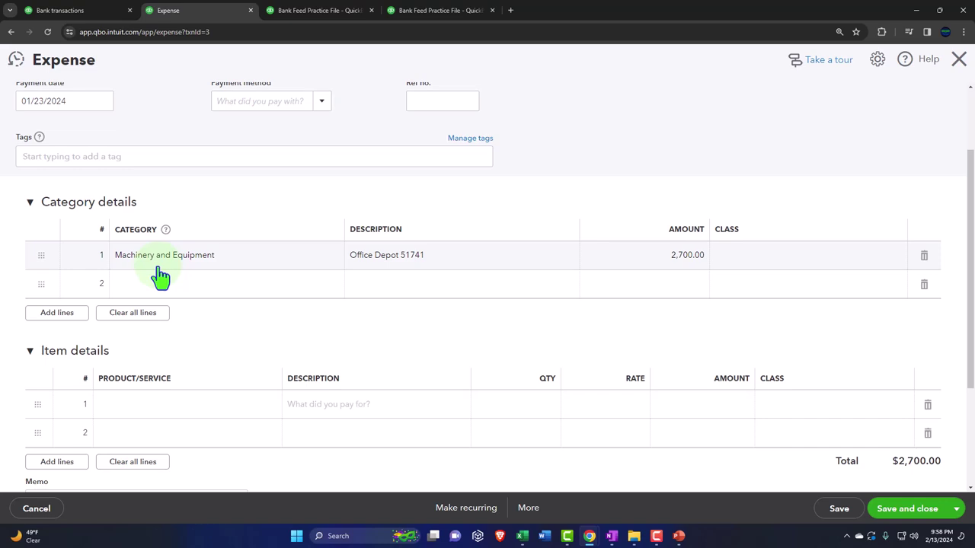
{"action": "left_click", "coordinate": [959, 60]}
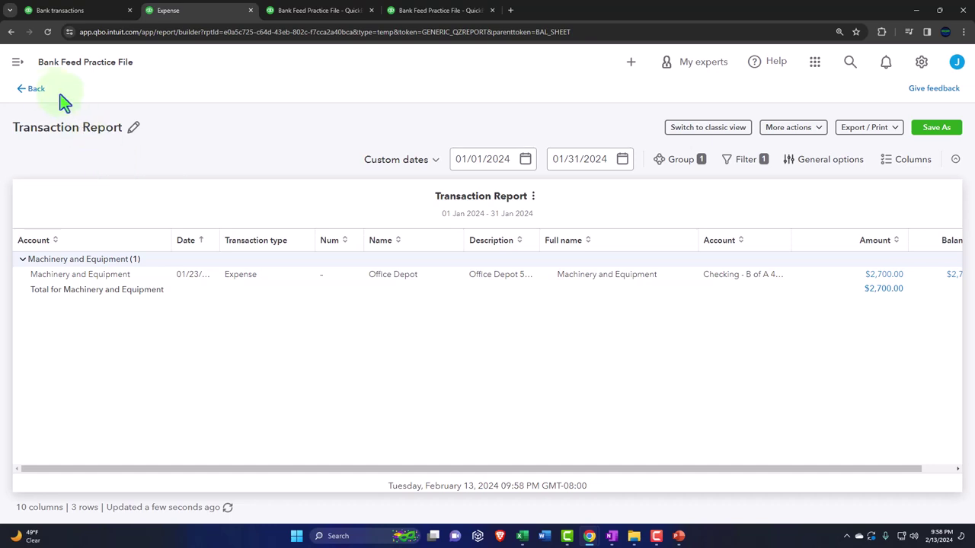
Return from the transaction report to the Balance Sheet and enlarge it for reading
{"action": "left_click", "coordinate": [35, 90]}
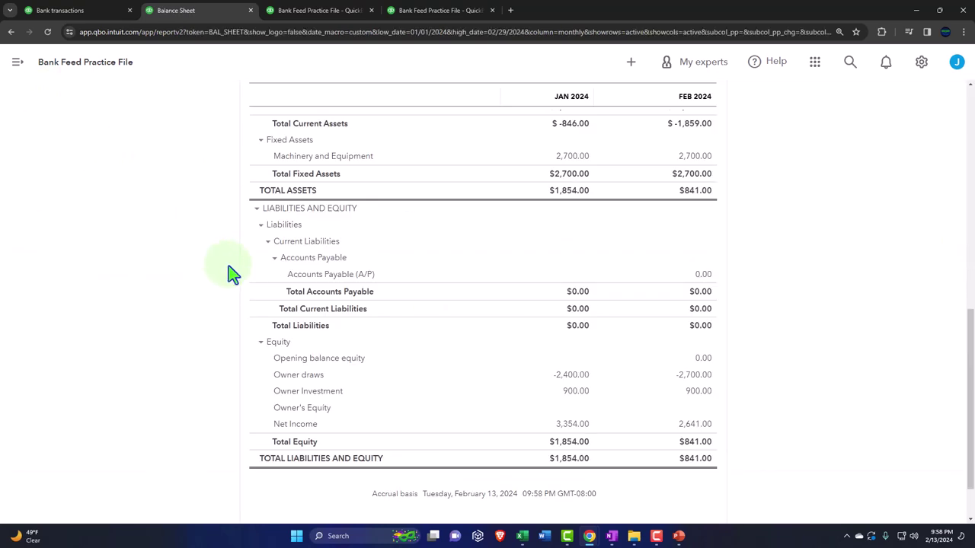
{"action": "key", "text": "ctrl+plus"}
{"action": "key", "text": "ctrl+plus"}
{"action": "key", "text": "ctrl+plus"}
{"action": "key", "text": "ctrl+plus"}
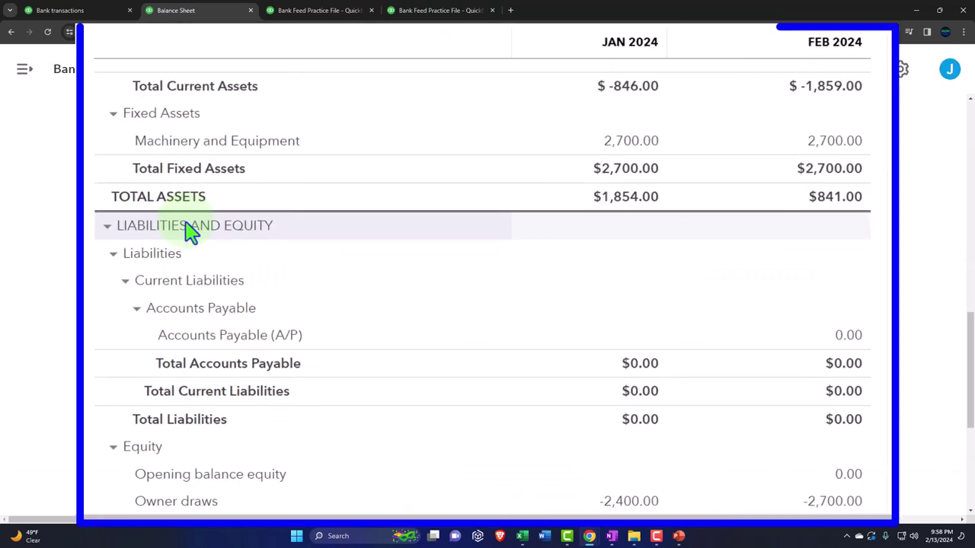
{"action": "scroll", "coordinate": [190, 232], "scroll_direction": "up", "scroll_amount": 1}
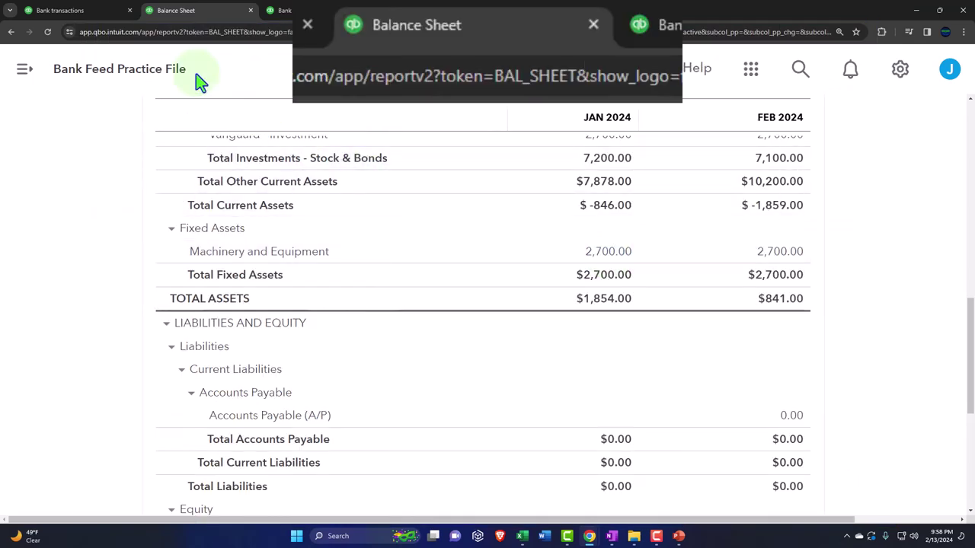
On the bank transactions page, expand the 02/06/2024 STRIPE TRANSFER deposit for categorizing
{"action": "left_click", "coordinate": [218, 30]}
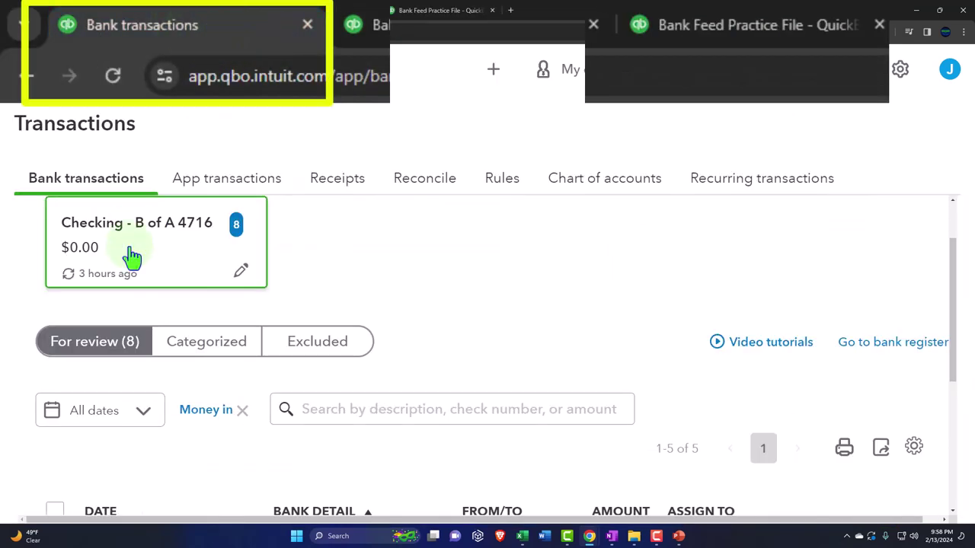
{"action": "key", "text": "ctrl+minus"}
{"action": "scroll", "coordinate": [133, 278], "scroll_direction": "down", "scroll_amount": 1}
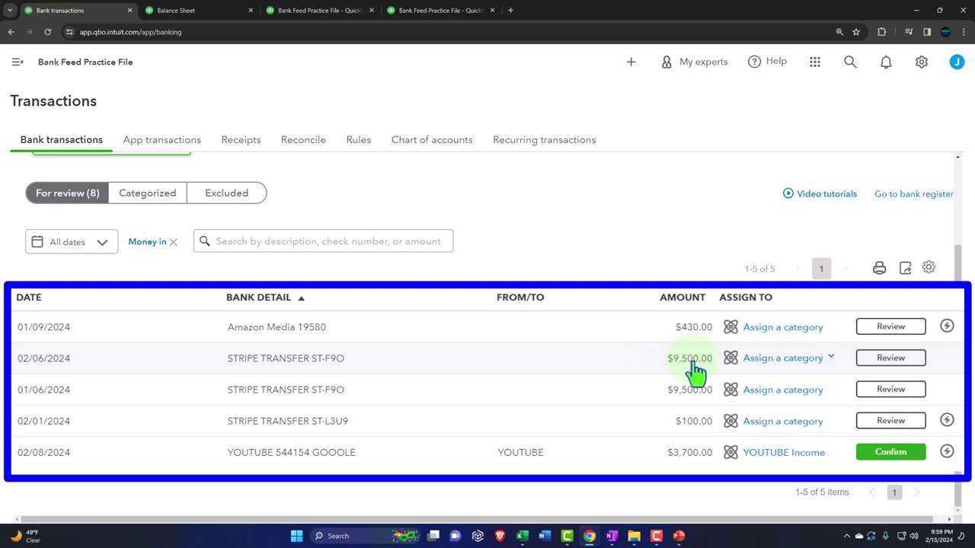
{"action": "left_click", "coordinate": [523, 365]}
{"action": "scroll", "coordinate": [342, 374], "scroll_direction": "down", "scroll_amount": 2}
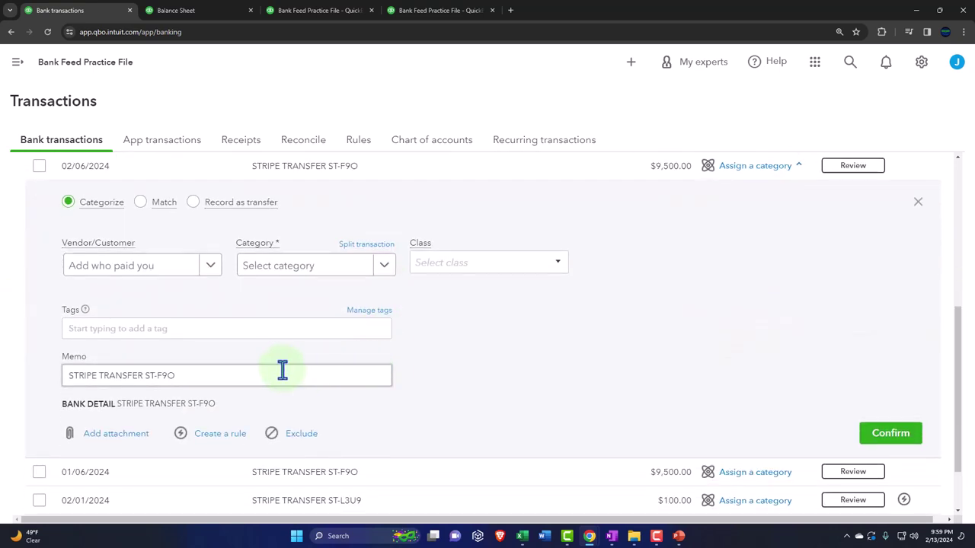
Add 'Strip Bank Loan' as a new payee for the deposit and save it
{"action": "left_click", "coordinate": [120, 267]}
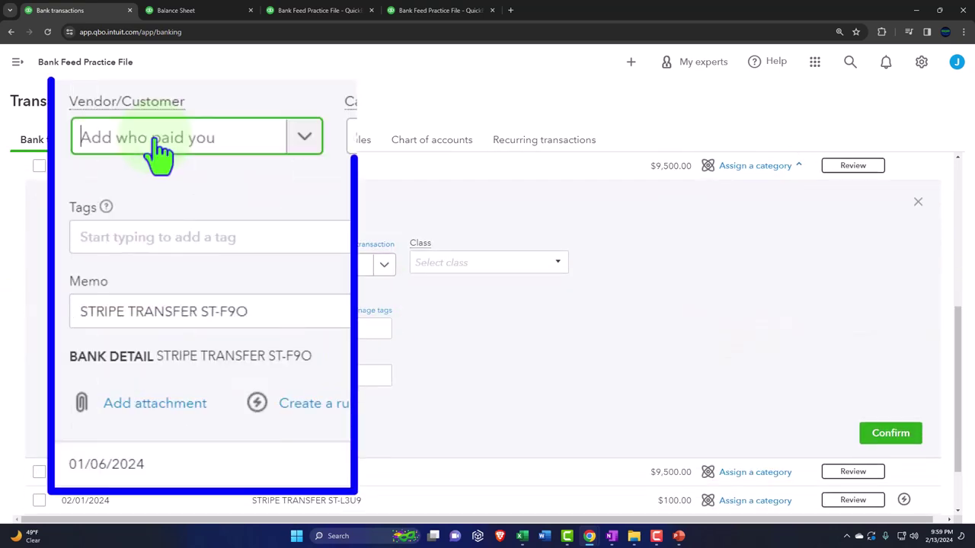
{"action": "type", "text": "Str"}
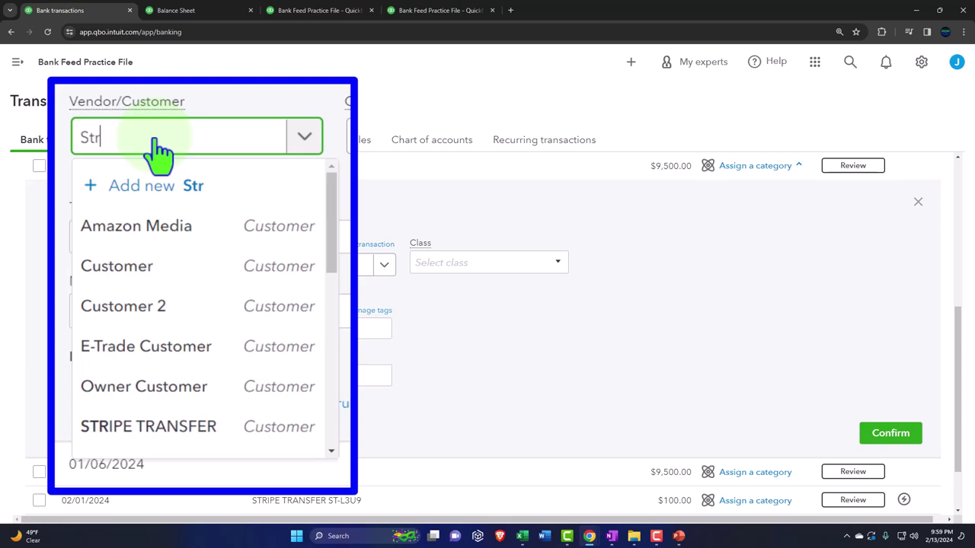
{"action": "type", "text": "ip Bank Lo"}
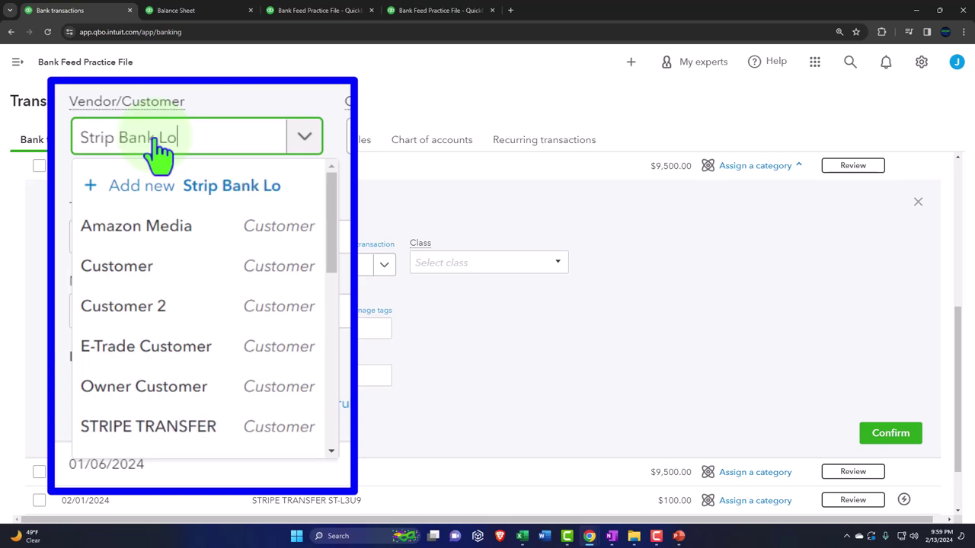
{"action": "type", "text": "am"}
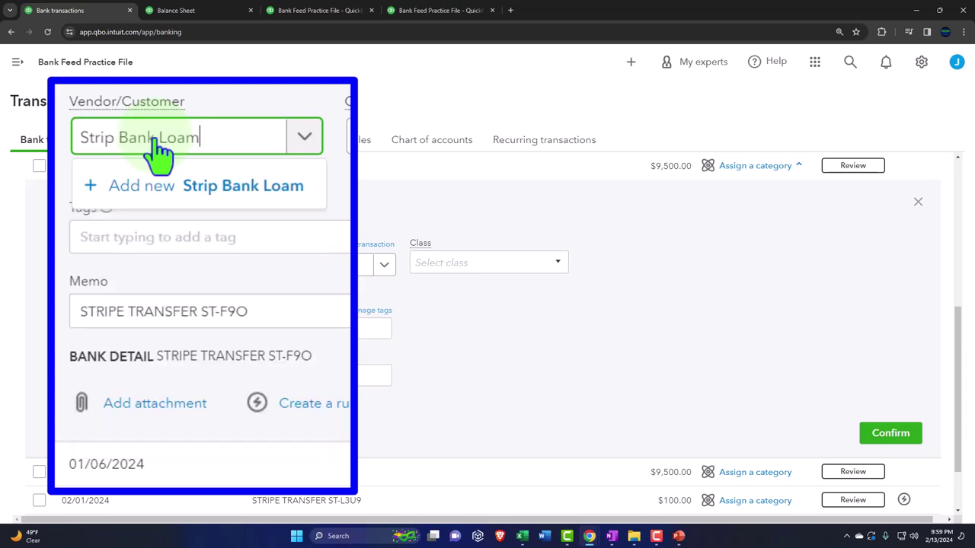
{"action": "key", "text": "BackSpace"}
{"action": "type", "text": "n"}
{"action": "left_click", "coordinate": [129, 294]}
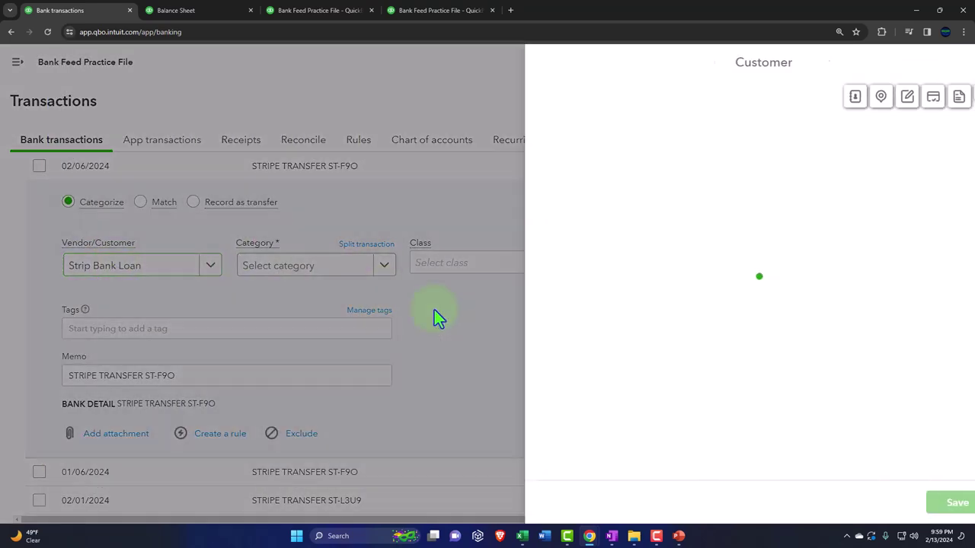
{"action": "left_click", "coordinate": [918, 499]}
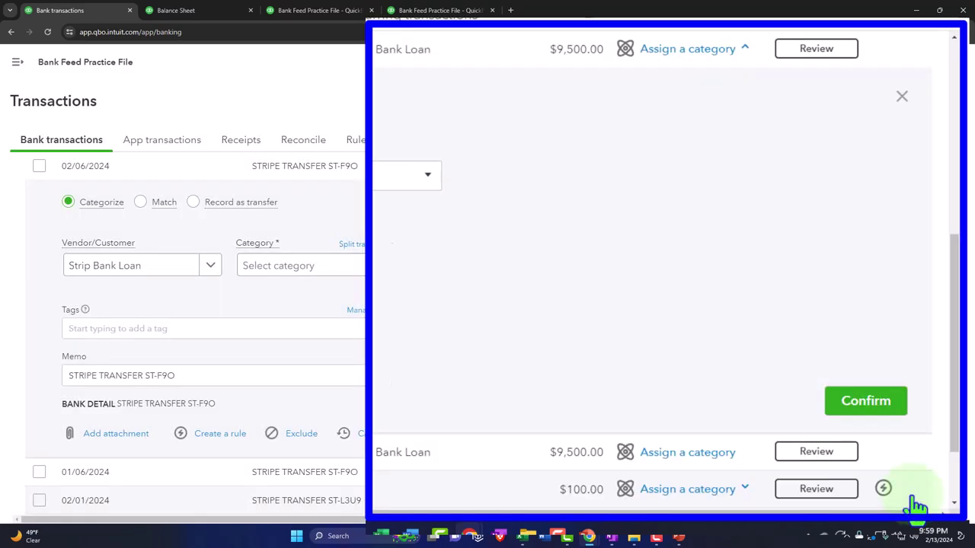
Start adding a new category account from the Category list
{"action": "left_click", "coordinate": [384, 265]}
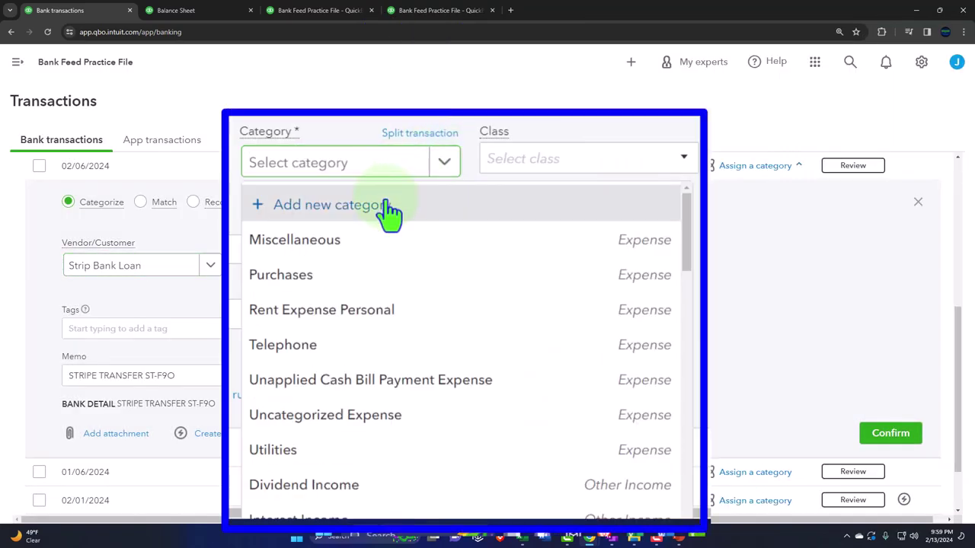
{"action": "left_click", "coordinate": [343, 299]}
{"action": "left_click", "coordinate": [331, 177]}
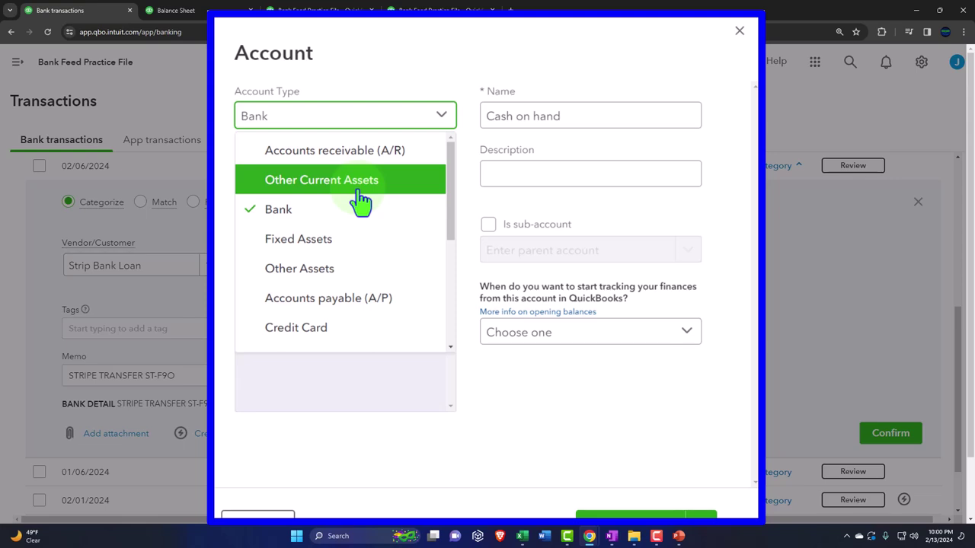
Choose Other Current Assets as account type and Loans to Others as detail type
{"action": "left_click", "coordinate": [360, 197]}
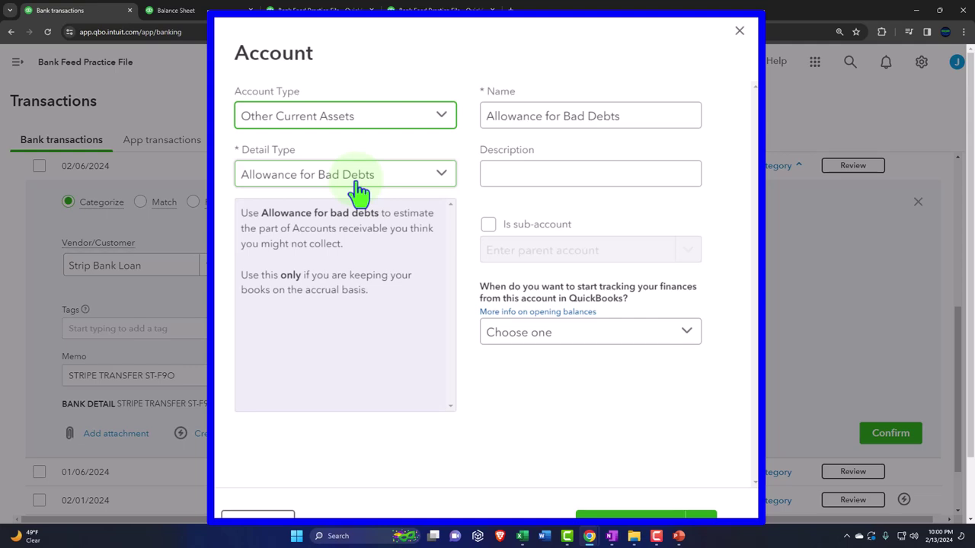
{"action": "left_click", "coordinate": [387, 187]}
{"action": "scroll", "coordinate": [387, 279], "scroll_direction": "down", "scroll_amount": 2}
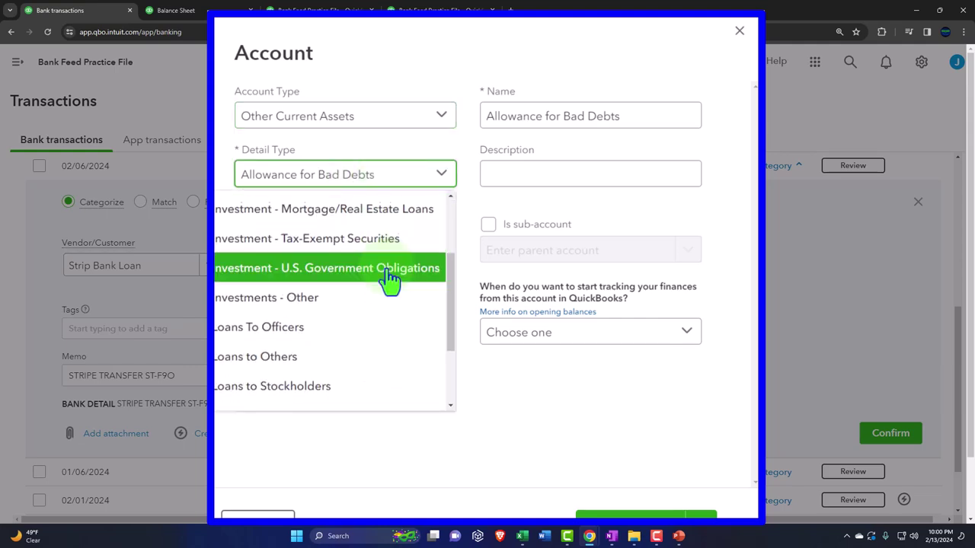
{"action": "scroll", "coordinate": [389, 281], "scroll_direction": "down", "scroll_amount": 1}
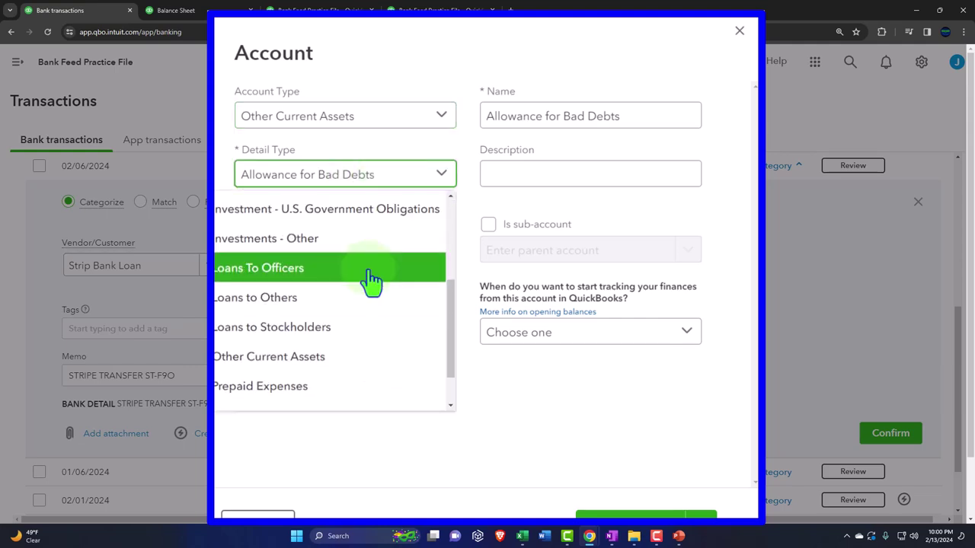
{"action": "scroll", "coordinate": [363, 327], "scroll_direction": "up", "scroll_amount": 2}
{"action": "left_click", "coordinate": [362, 357]}
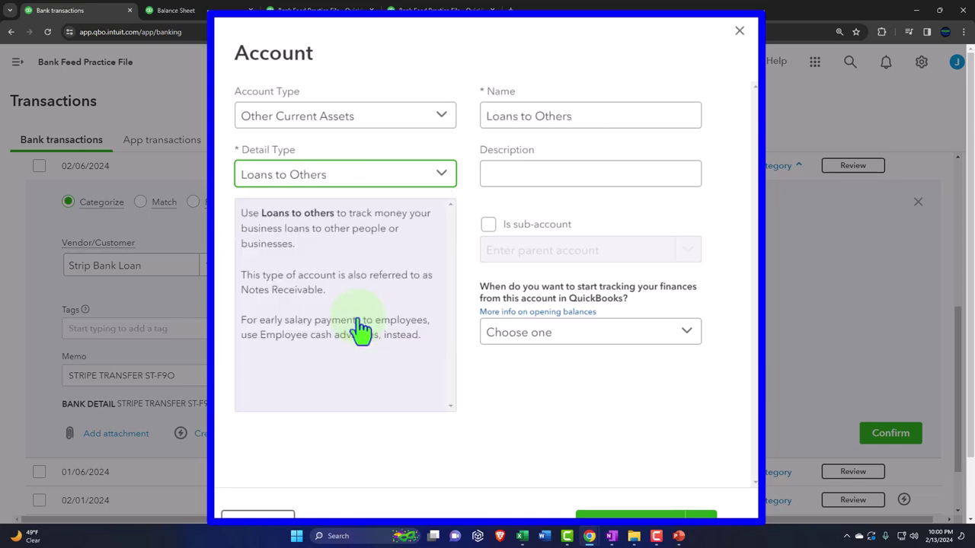
Replace the auto-filled account name with 'Loan Payable 2414'
{"action": "left_click_drag", "start_coordinate": [577, 116], "coordinate": [415, 126]}
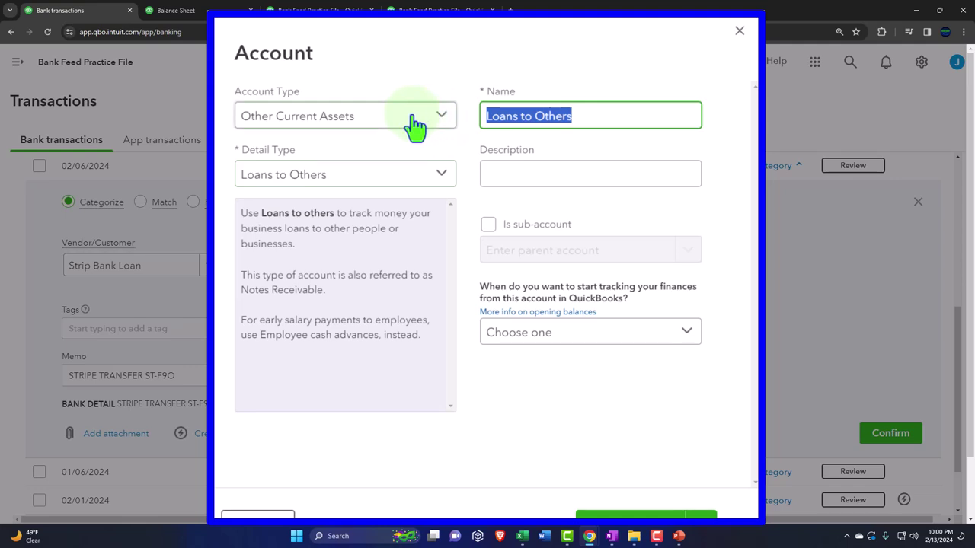
{"action": "type", "text": "Loa"}
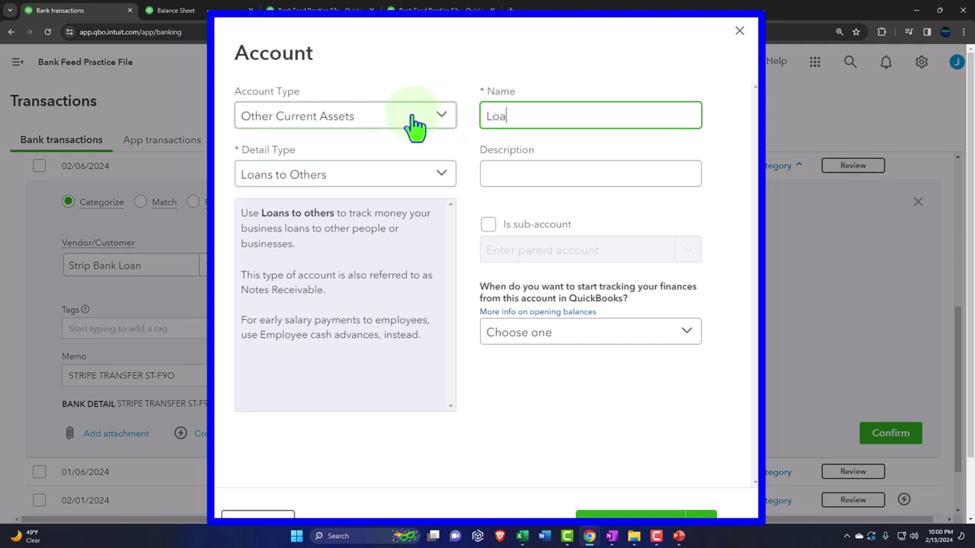
{"action": "type", "text": "n Payable"}
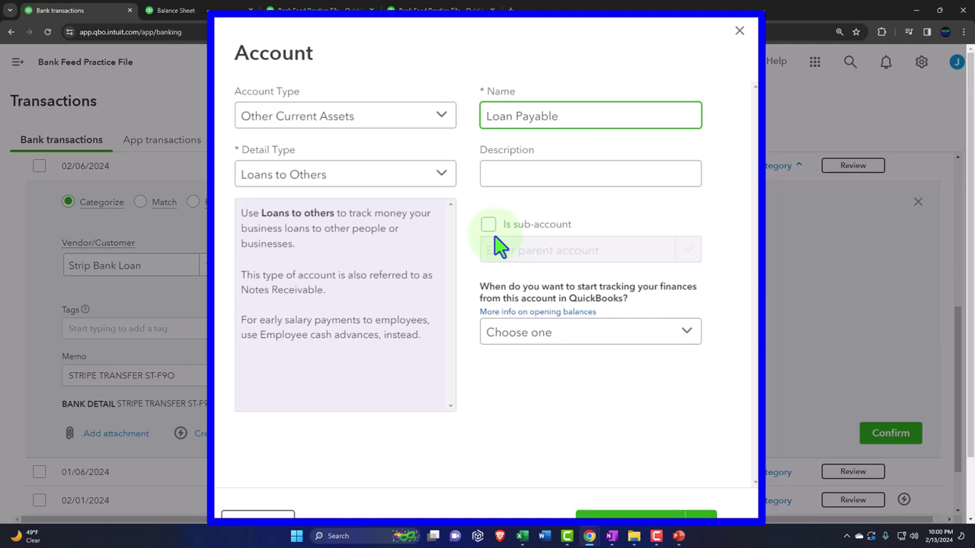
{"action": "type", "text": "2414"}
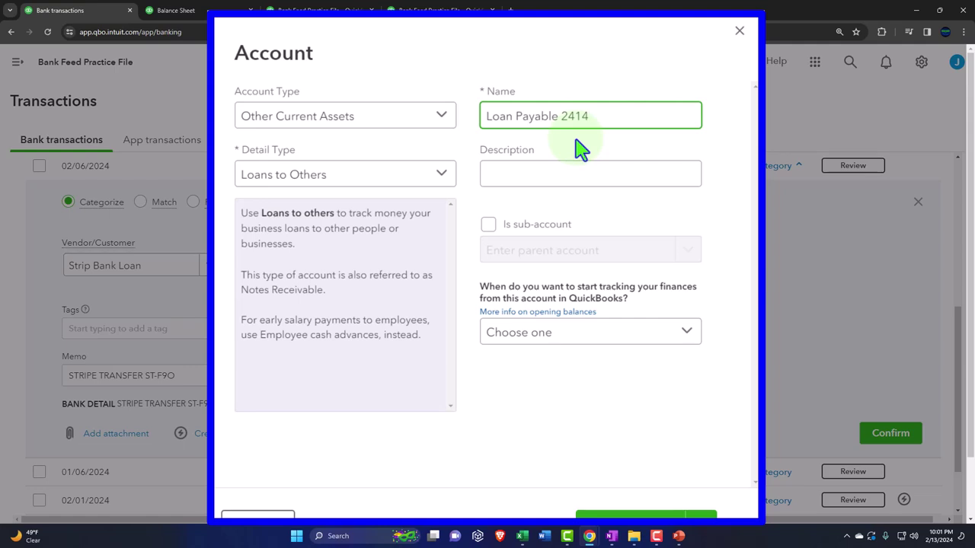
{"action": "scroll", "coordinate": [580, 149], "scroll_direction": "down", "scroll_amount": 2}
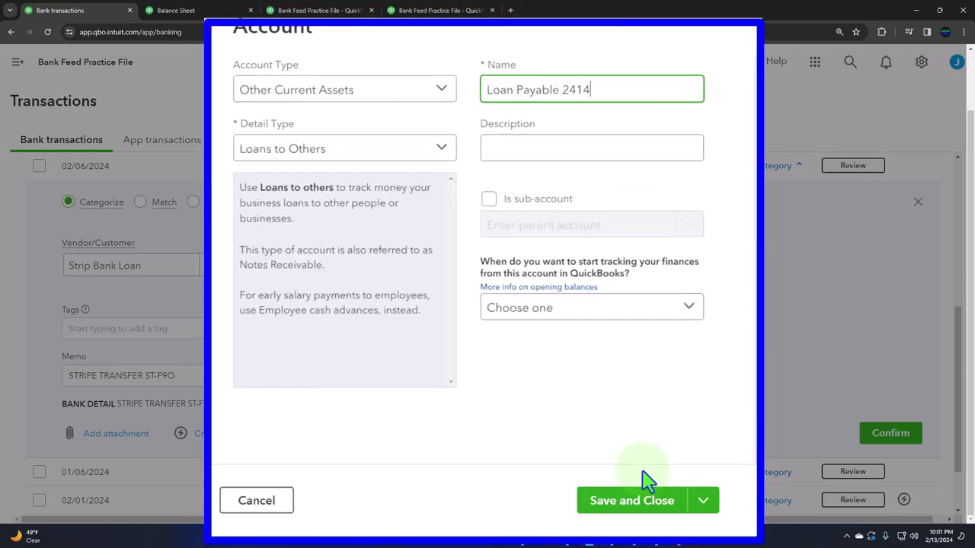
Save Loan Payable 2414 and confirm the 02/06/2024 $9,500.00 Stripe deposit under it
{"action": "left_click", "coordinate": [635, 507]}
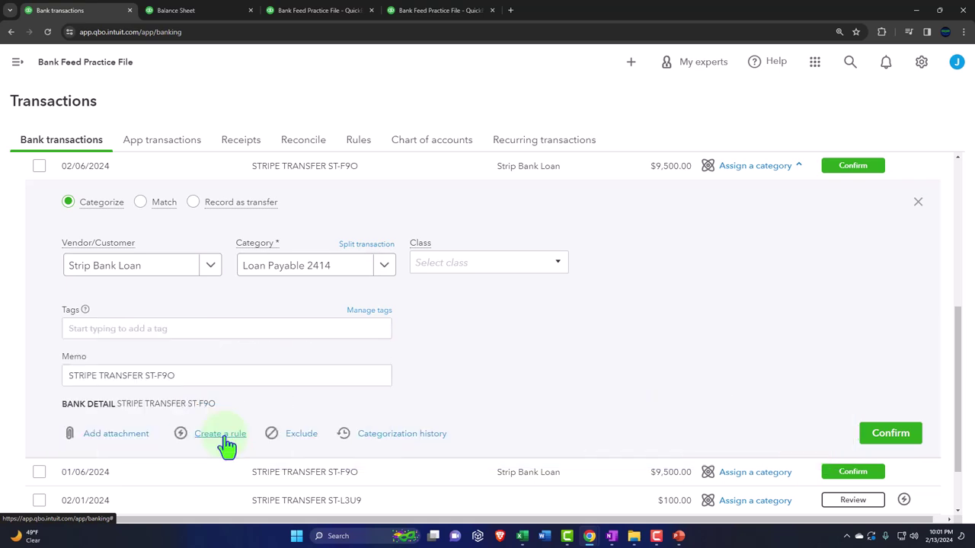
{"action": "left_click", "coordinate": [875, 449]}
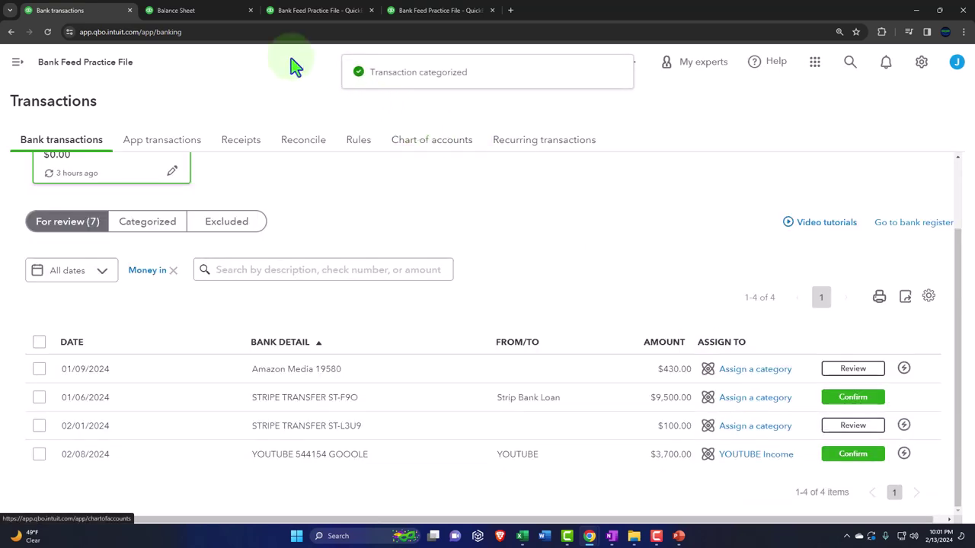
Re-run the Balance Sheet report to include the new Loan Payable 2414 entry
{"action": "left_click", "coordinate": [194, 11]}
{"action": "scroll", "coordinate": [430, 342], "scroll_direction": "up", "scroll_amount": 3}
{"action": "scroll", "coordinate": [431, 343], "scroll_direction": "up", "scroll_amount": 4}
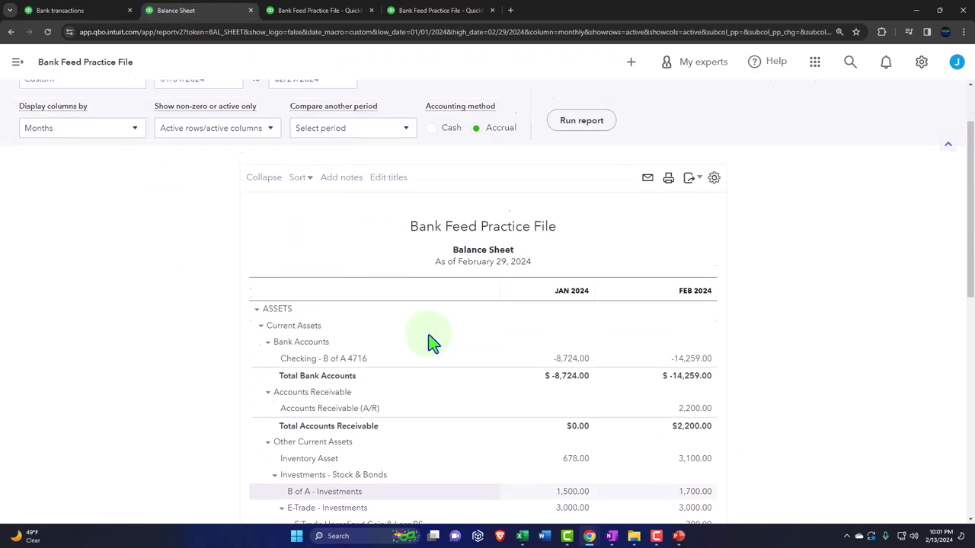
{"action": "left_click", "coordinate": [578, 202]}
{"action": "scroll", "coordinate": [590, 320], "scroll_direction": "down", "scroll_amount": 2}
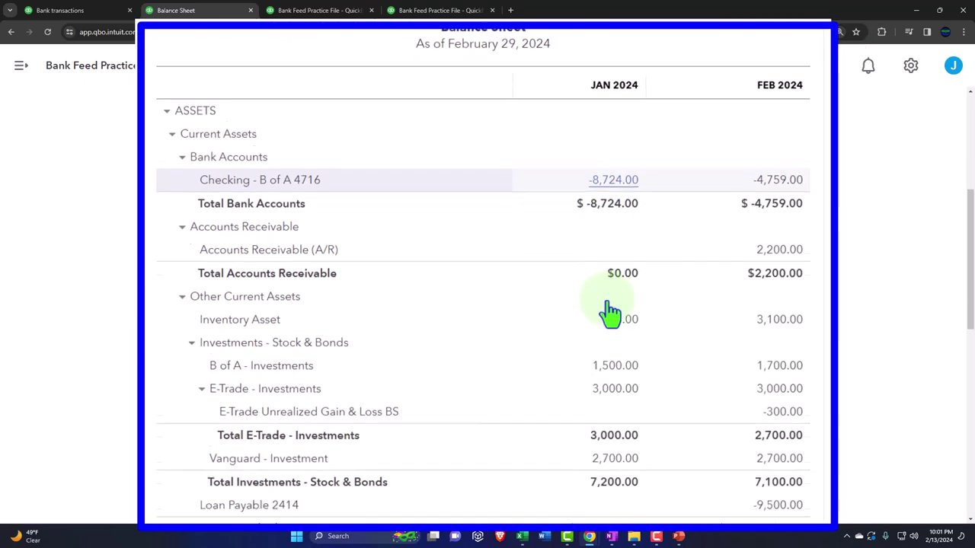
{"action": "scroll", "coordinate": [612, 311], "scroll_direction": "down", "scroll_amount": 5}
{"action": "scroll", "coordinate": [612, 311], "scroll_direction": "down", "scroll_amount": 1}
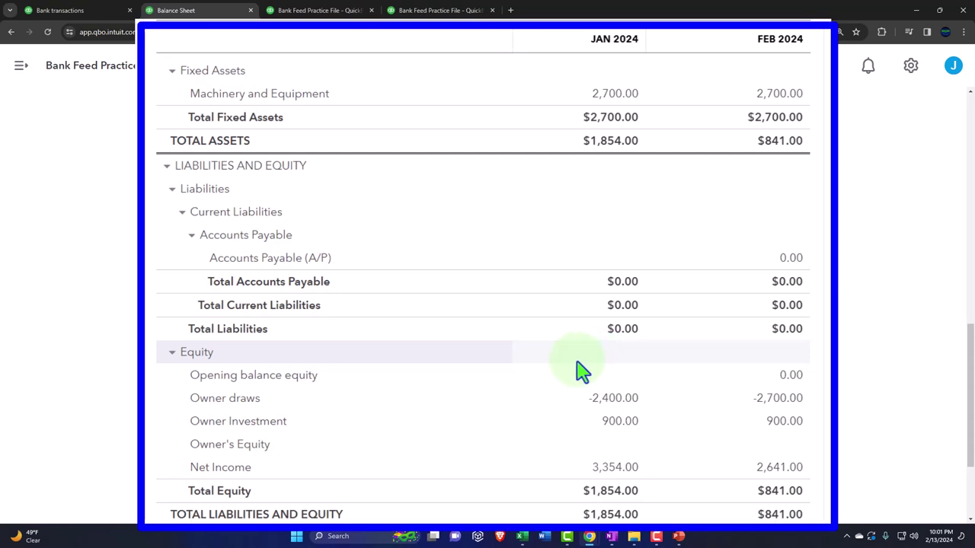
{"action": "scroll", "coordinate": [573, 373], "scroll_direction": "up", "scroll_amount": 3}
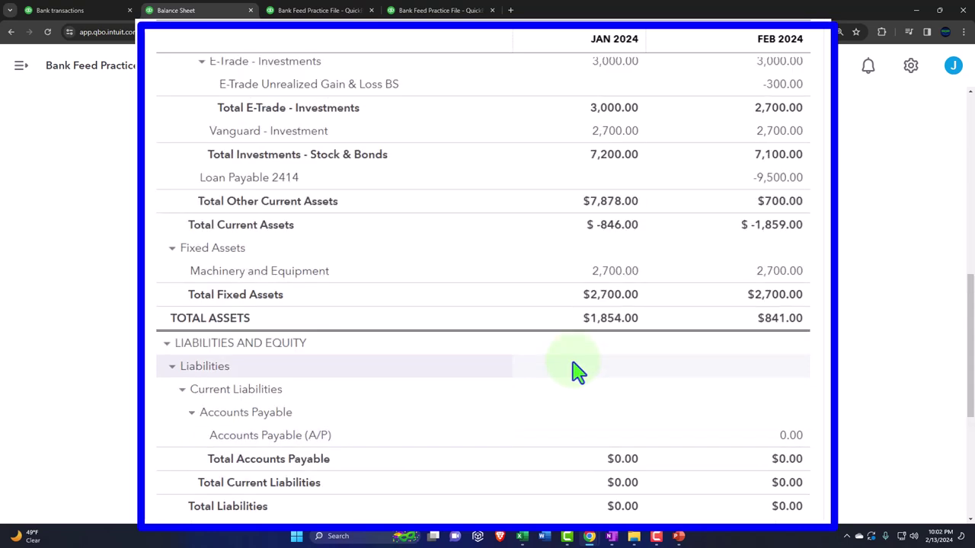
Drill into Loan Payable 2414's February -9,500.00 to view the deposit, then return
{"action": "left_click", "coordinate": [782, 183]}
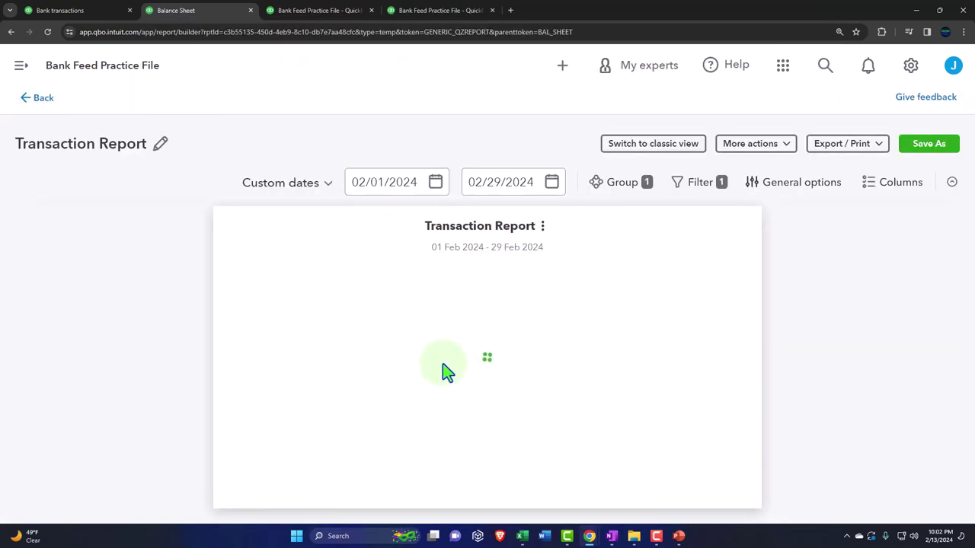
{"action": "key", "text": "ctrl+minus"}
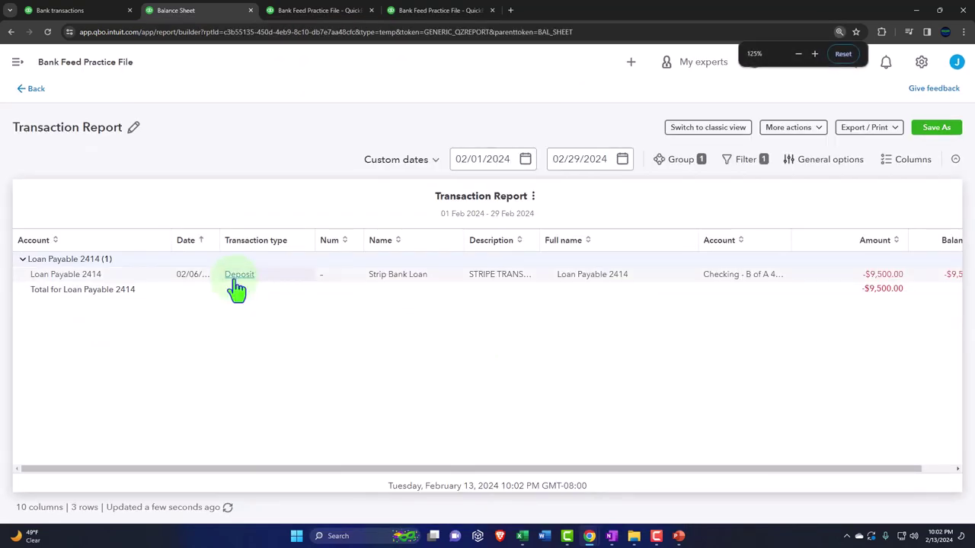
{"action": "left_click", "coordinate": [875, 279]}
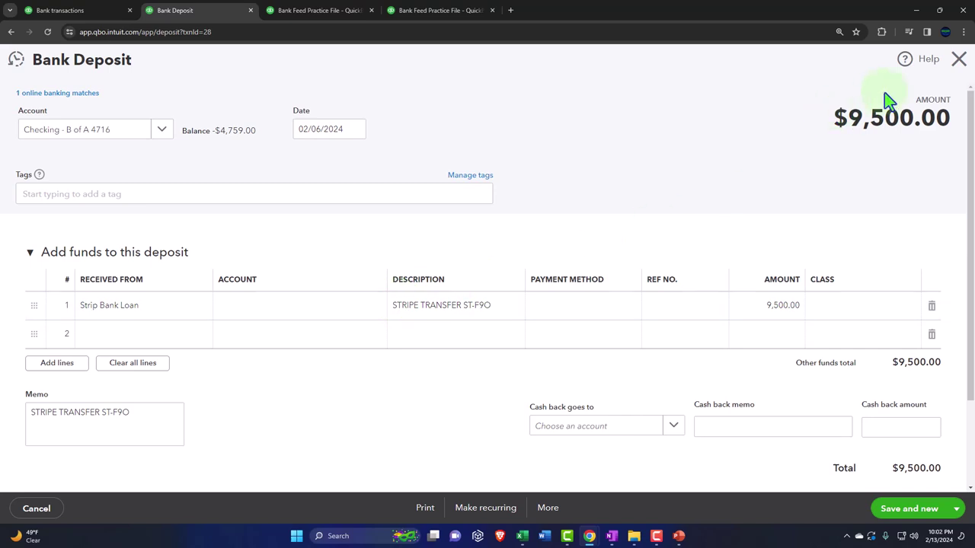
{"action": "left_click", "coordinate": [959, 60]}
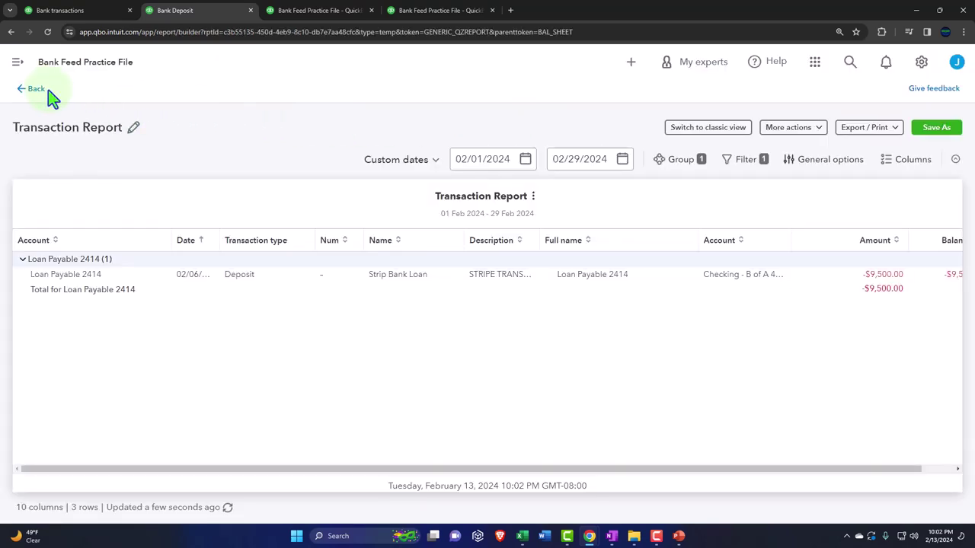
{"action": "left_click", "coordinate": [38, 91]}
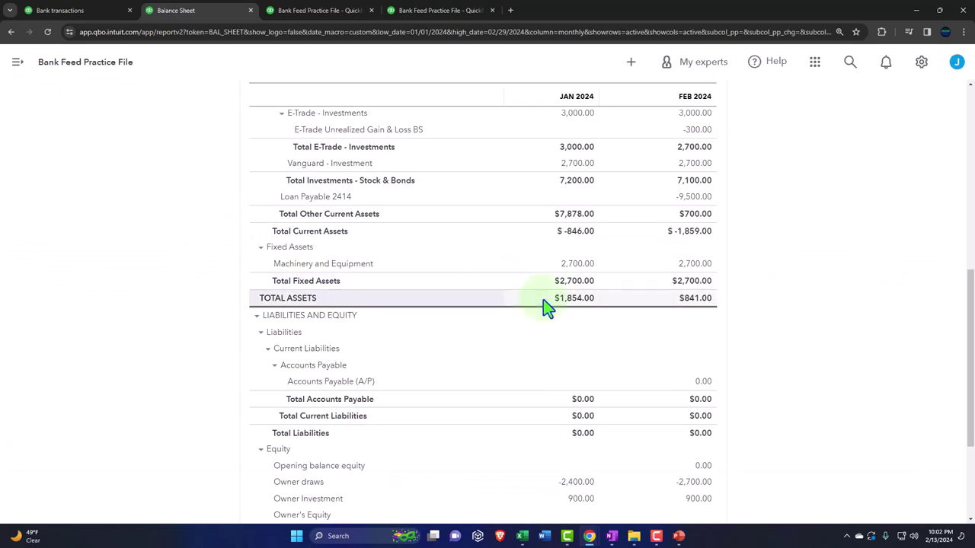
{"action": "key", "text": "ctrl+plus"}
{"action": "key", "text": "ctrl+plus"}
{"action": "key", "text": "ctrl+plus"}
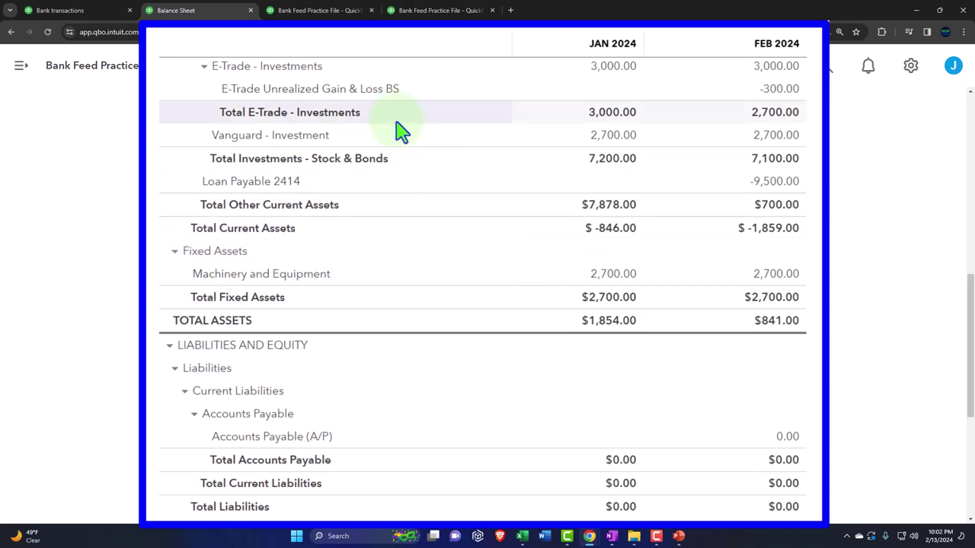
{"action": "scroll", "coordinate": [403, 125], "scroll_direction": "down", "scroll_amount": 2}
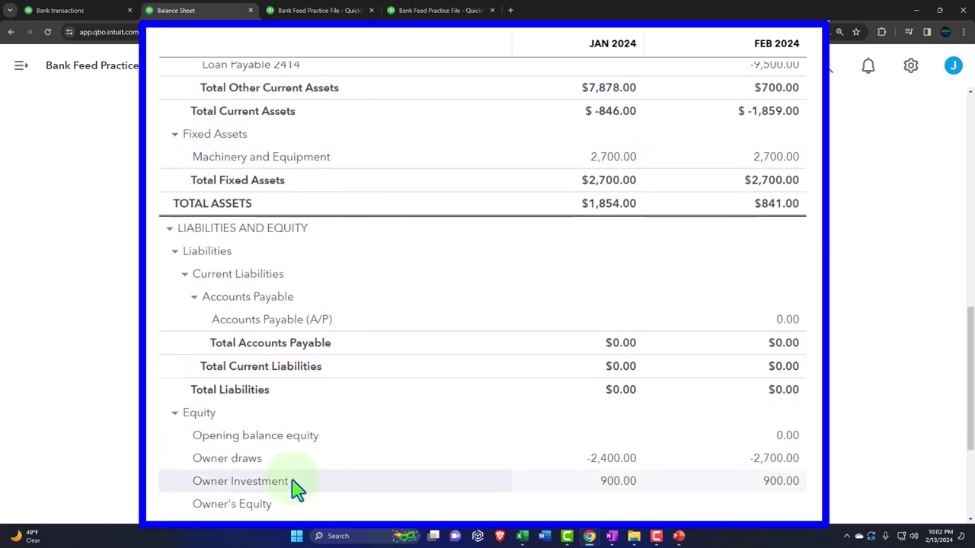
View the Profit and Loss report enlarged on screen
{"action": "left_click", "coordinate": [307, 12]}
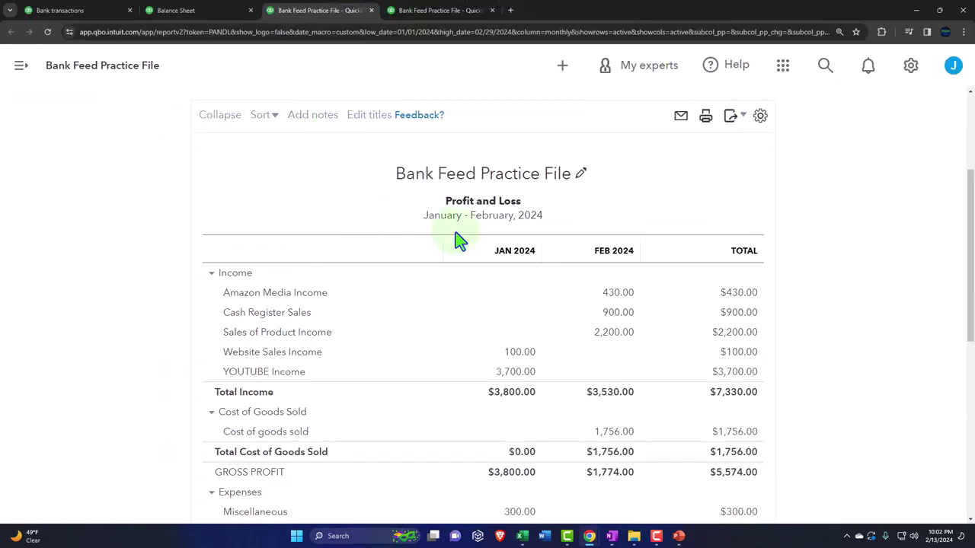
{"action": "scroll", "coordinate": [468, 236], "scroll_direction": "up", "scroll_amount": 2}
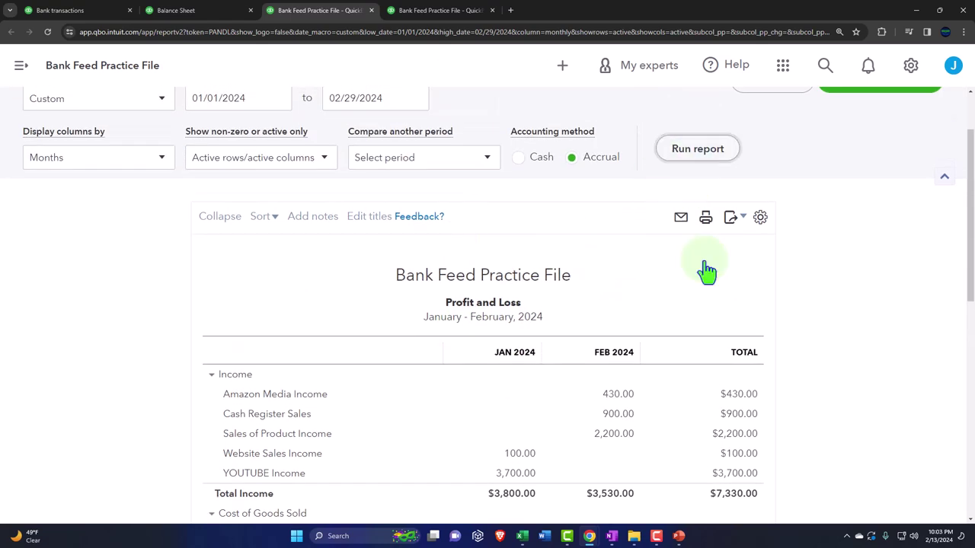
{"action": "scroll", "coordinate": [709, 290], "scroll_direction": "down", "scroll_amount": 2}
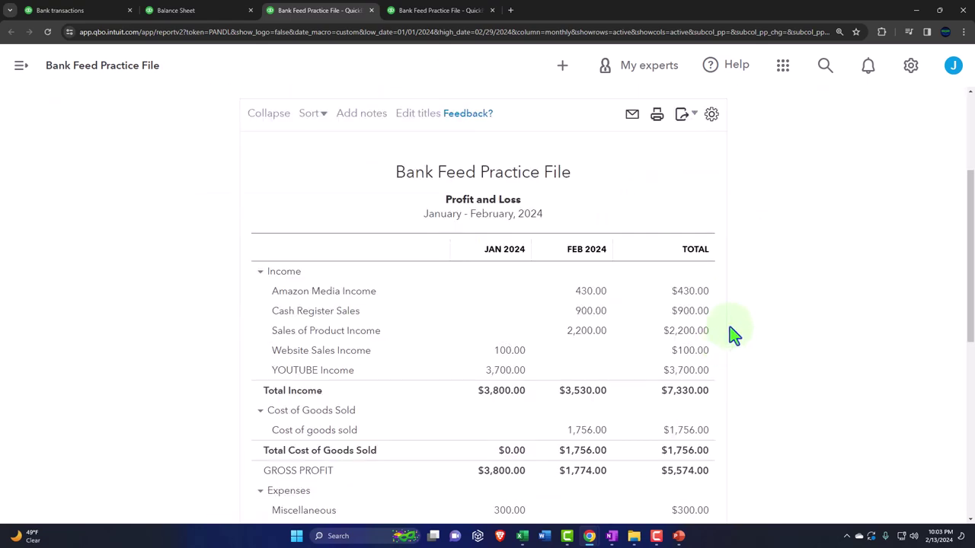
{"action": "key", "text": "ctrl+plus"}
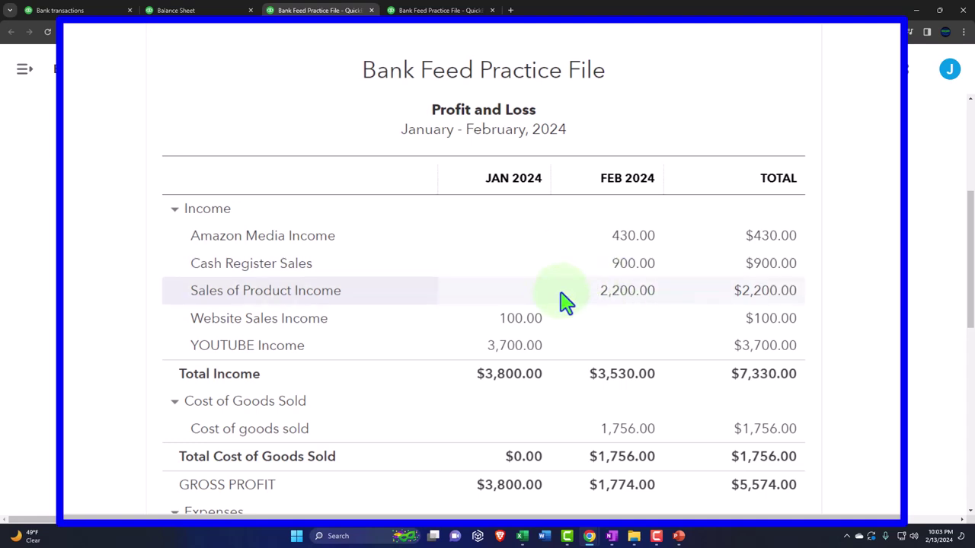
Return to the Balance Sheet and scroll up to the Loan Payable 2414 row
{"action": "left_click", "coordinate": [193, 11]}
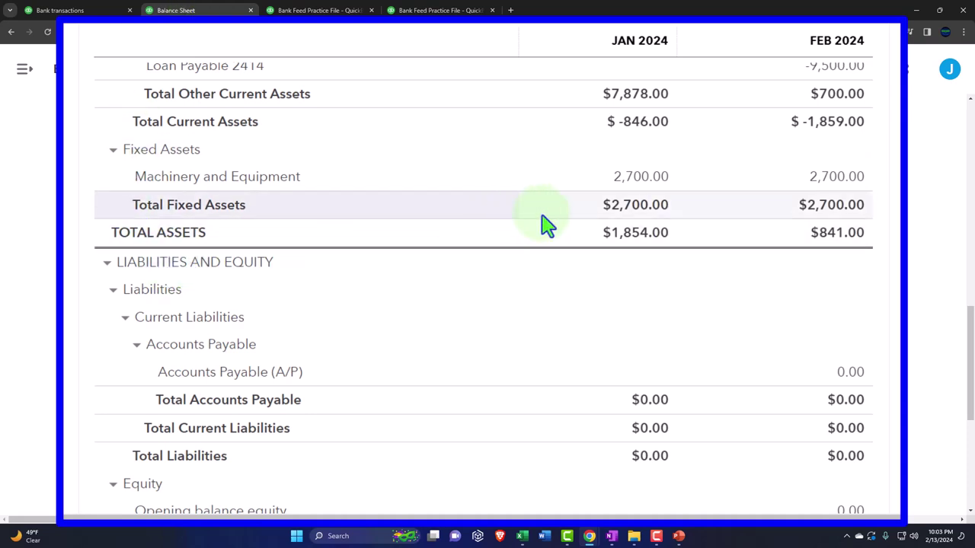
{"action": "scroll", "coordinate": [546, 224], "scroll_direction": "up", "scroll_amount": 2}
{"action": "scroll", "coordinate": [643, 228], "scroll_direction": "up", "scroll_amount": 2}
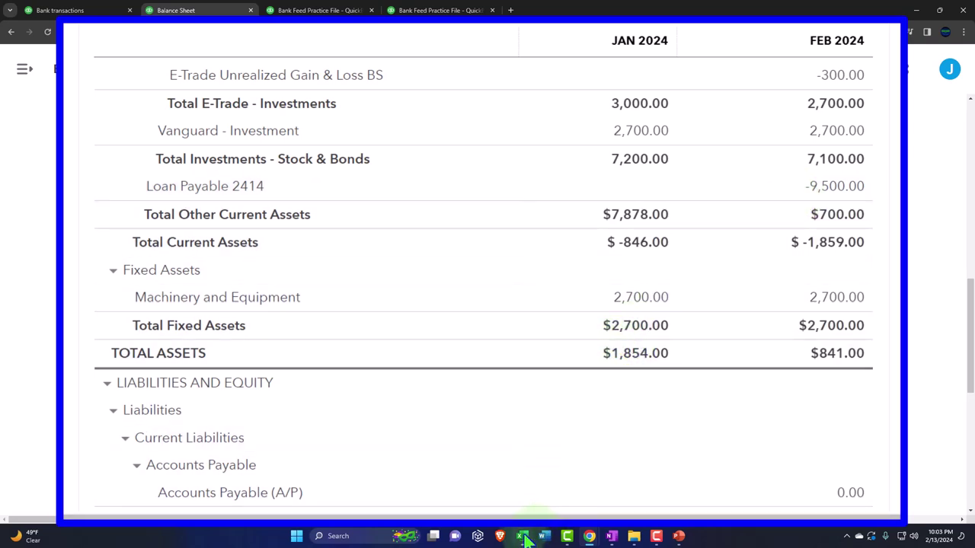
In Excel, step through the 72,000.00 loan's term, 60 months, 5% rate and 1,358.73 payment
{"action": "left_click", "coordinate": [679, 536]}
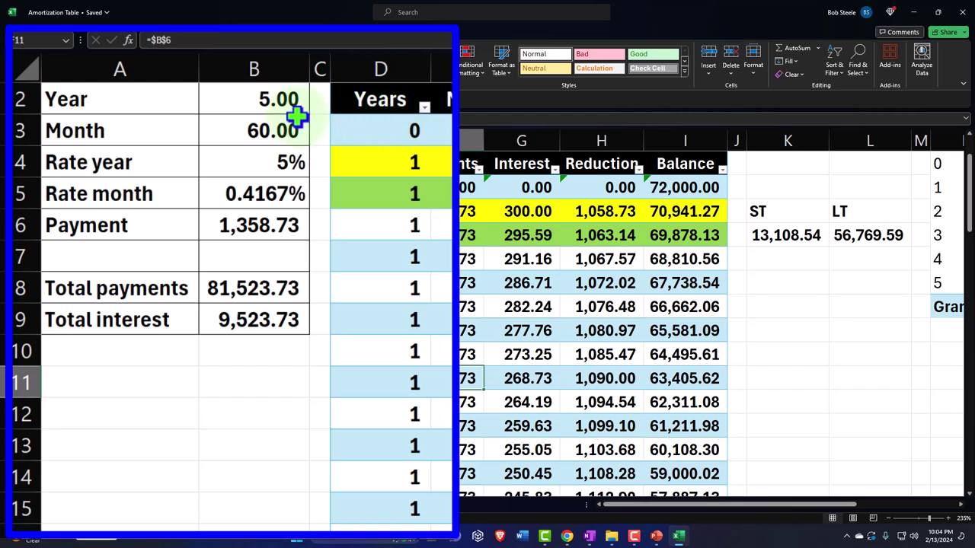
{"action": "left_click", "coordinate": [263, 102]}
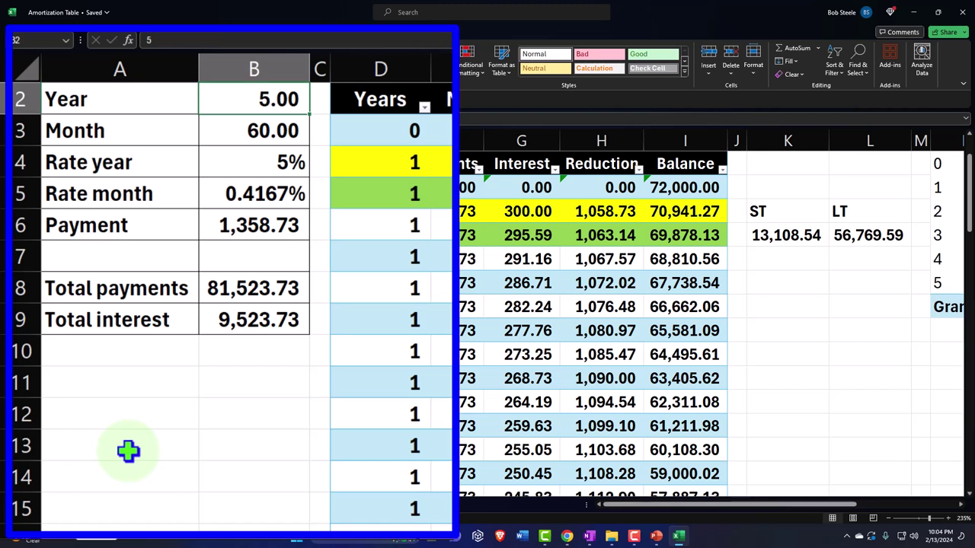
{"action": "key", "text": "Down"}
{"action": "key", "text": "Down"}
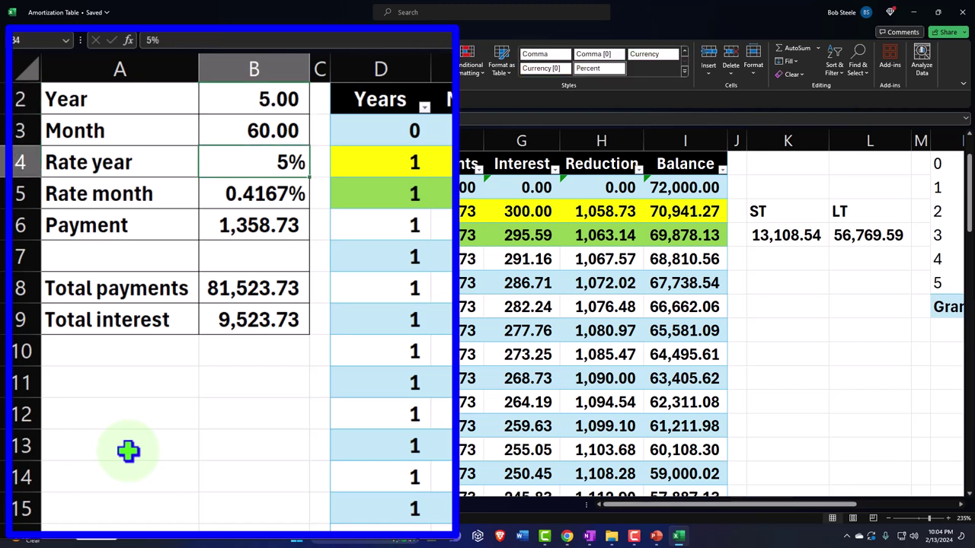
{"action": "key", "text": "Down"}
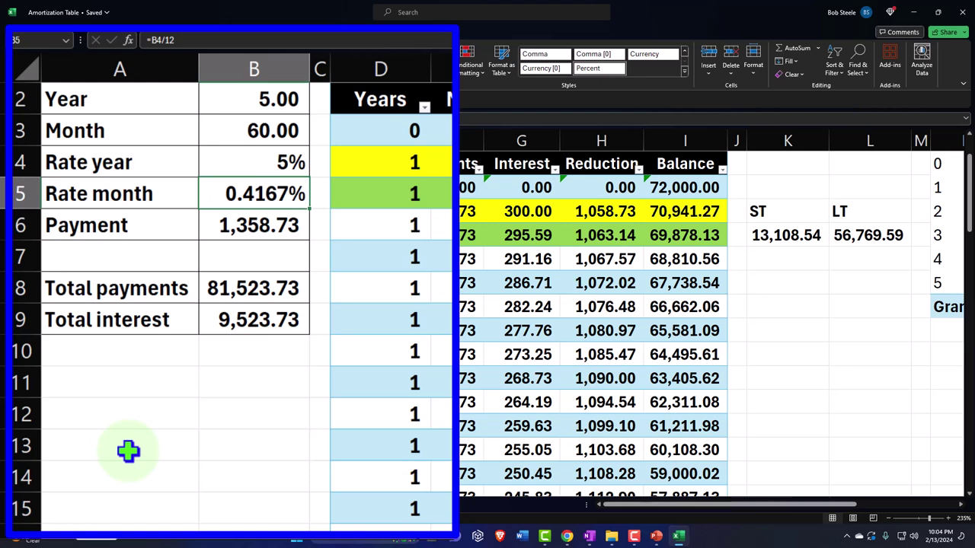
{"action": "key", "text": "Down"}
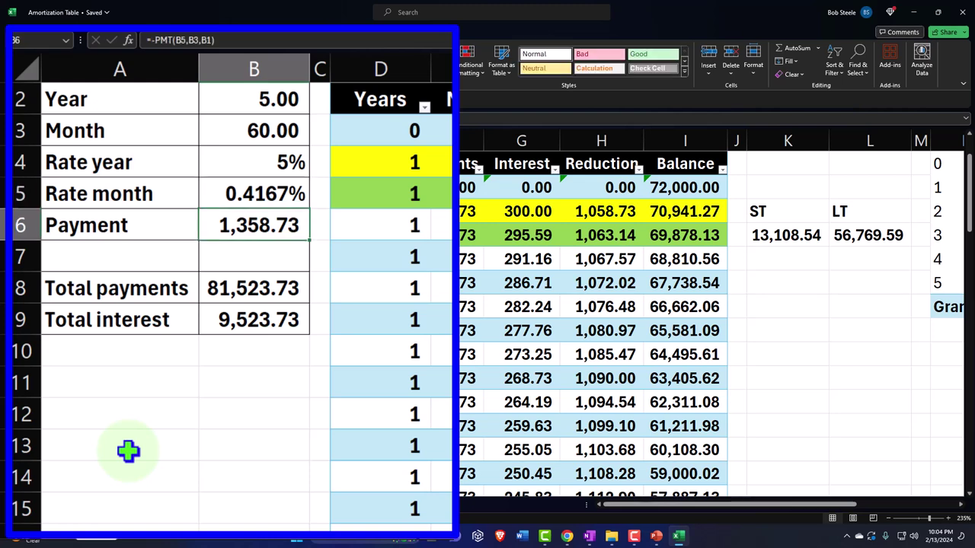
{"action": "key", "text": "Down"}
{"action": "key", "text": "Down"}
{"action": "key", "text": "Down"}
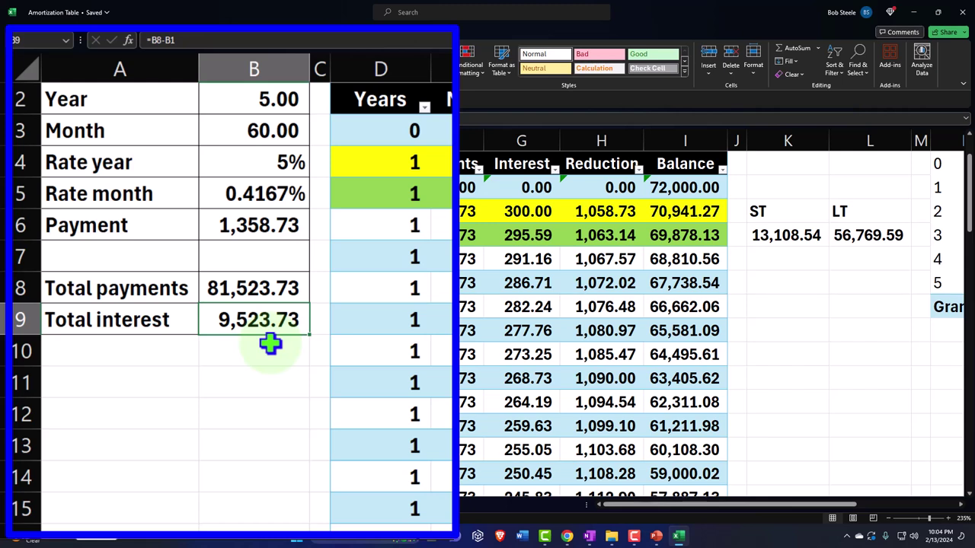
{"action": "key", "text": "Right"}
{"action": "key", "text": "Right"}
{"action": "key", "text": "Right"}
{"action": "key", "text": "Right"}
{"action": "key", "text": "Right"}
{"action": "key", "text": "Up"}
{"action": "key", "text": "Up"}
{"action": "key", "text": "Up"}
{"action": "key", "text": "Up"}
{"action": "key", "text": "Up"}
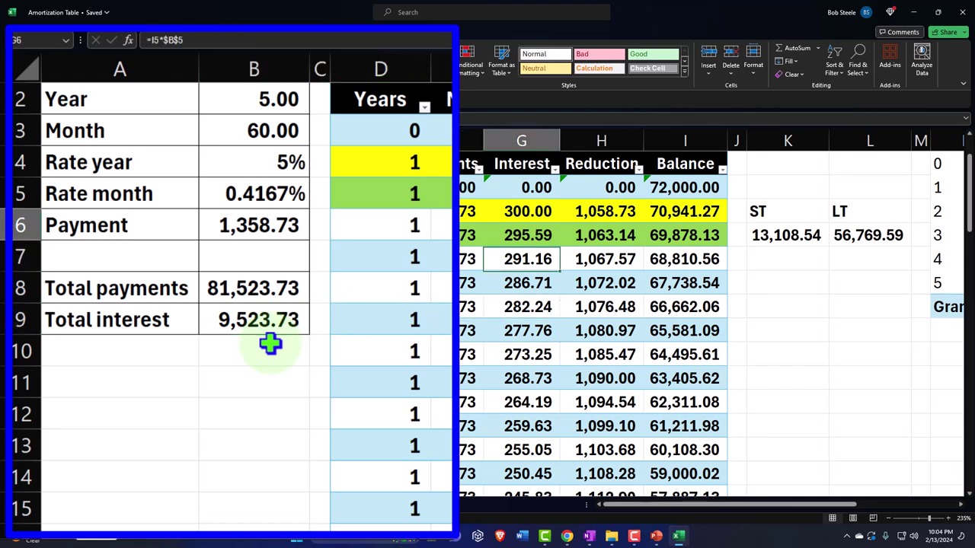
{"action": "key", "text": "Left"}
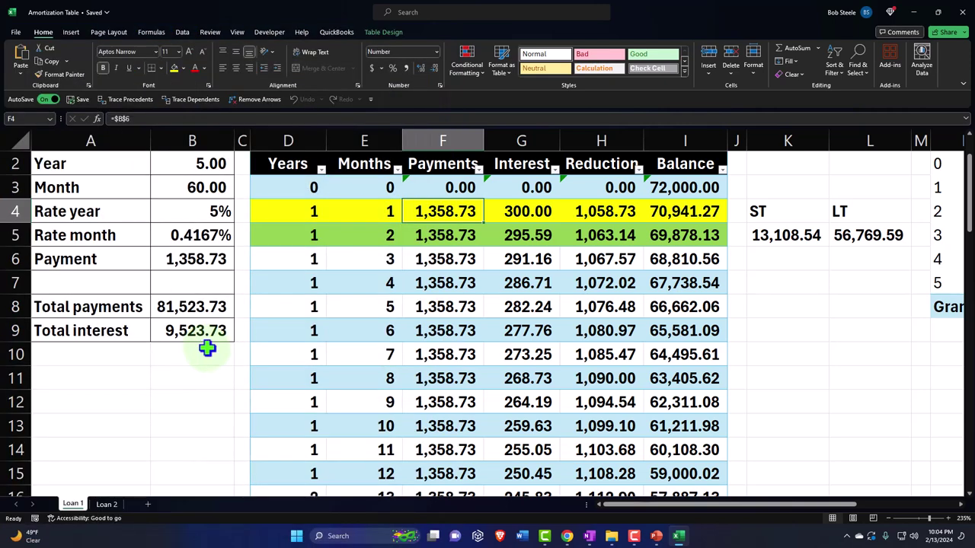
Check the first 1,358.73 payment splits into 300.00 interest and 1,058.73 loan reduction
{"action": "left_click_drag", "start_coordinate": [431, 210], "coordinate": [440, 427]}
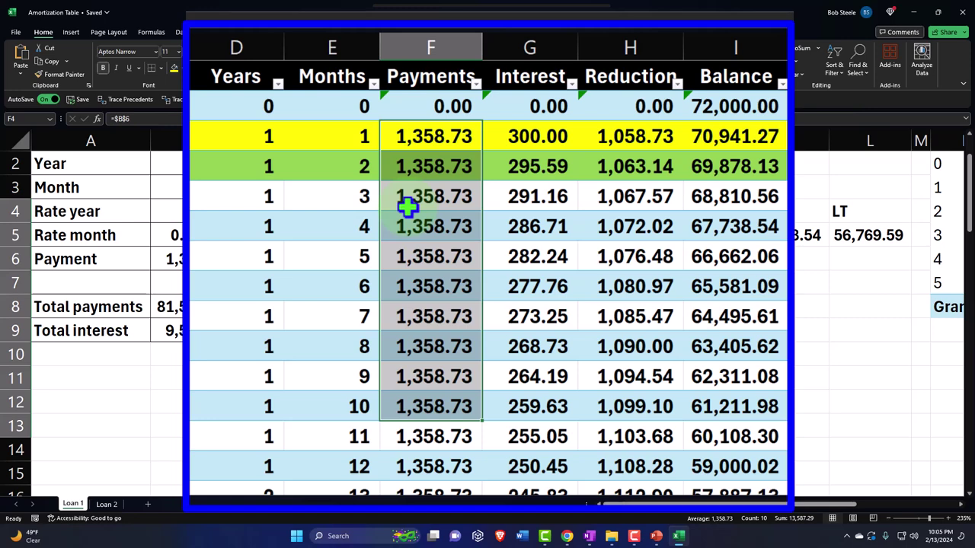
{"action": "key", "text": "shift+BackSpace"}
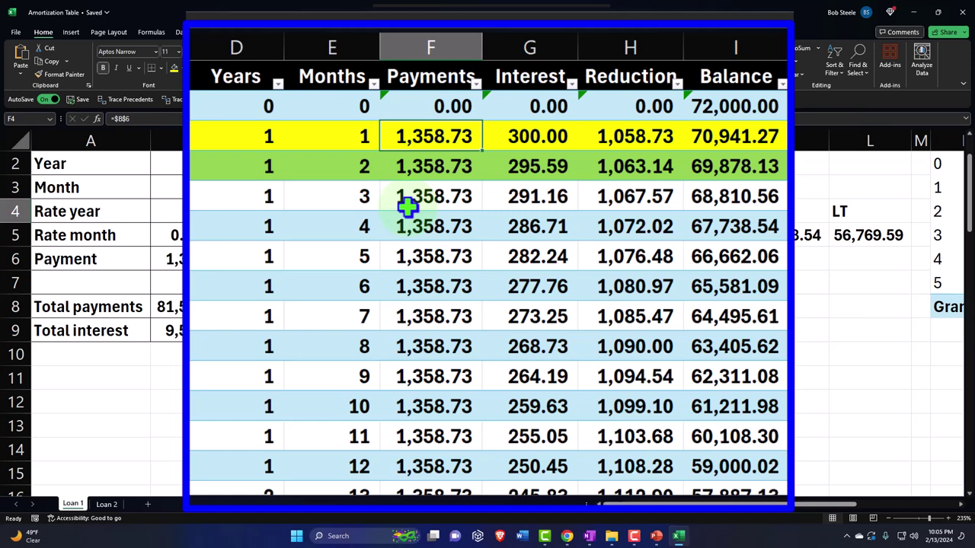
{"action": "key", "text": "Right"}
{"action": "key", "text": "Right"}
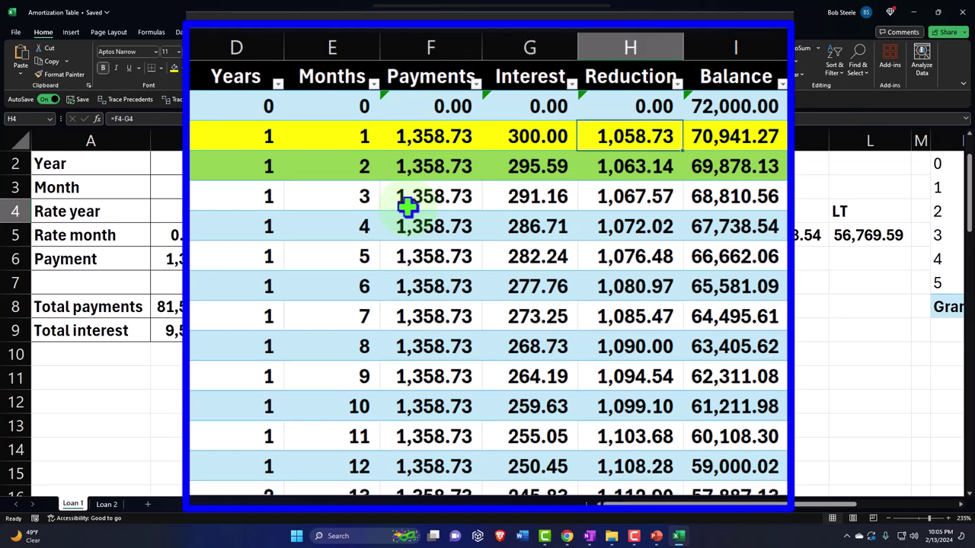
{"action": "scroll", "coordinate": [407, 206], "scroll_direction": "up", "scroll_amount": 1}
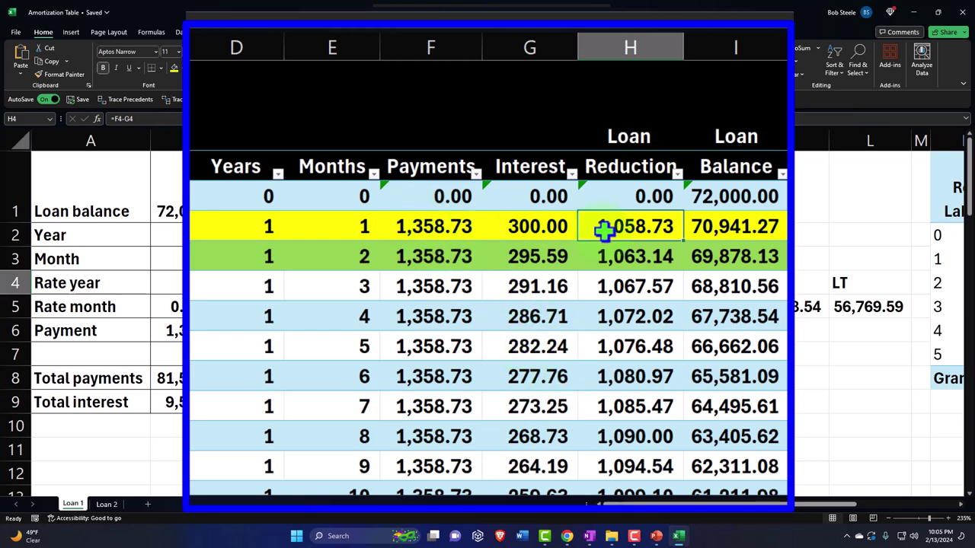
{"action": "left_click", "coordinate": [723, 233]}
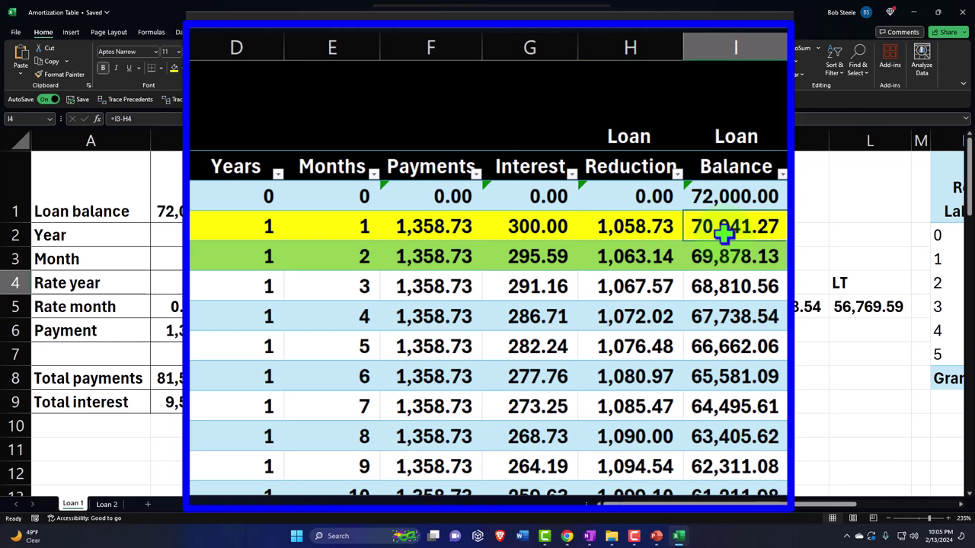
{"action": "left_click_drag", "start_coordinate": [549, 226], "coordinate": [604, 227]}
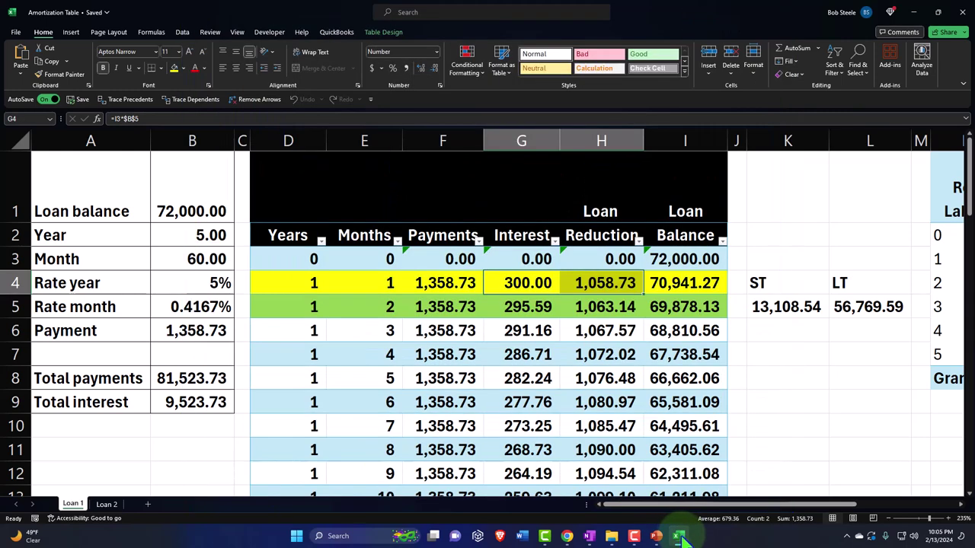
{"action": "left_click", "coordinate": [678, 536]}
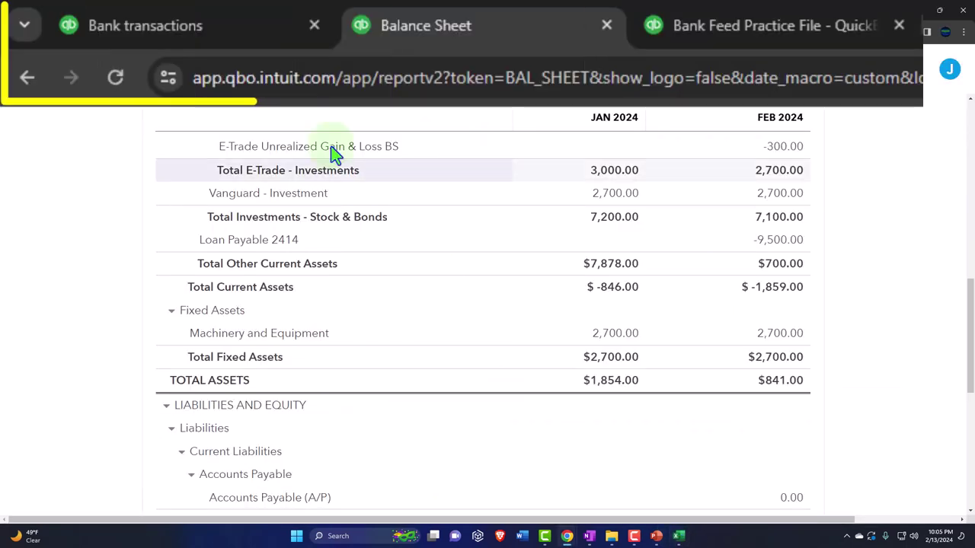
Filter bank transactions to Money out and open SO CAL EDISON's Utilities categorization
{"action": "left_click", "coordinate": [194, 31]}
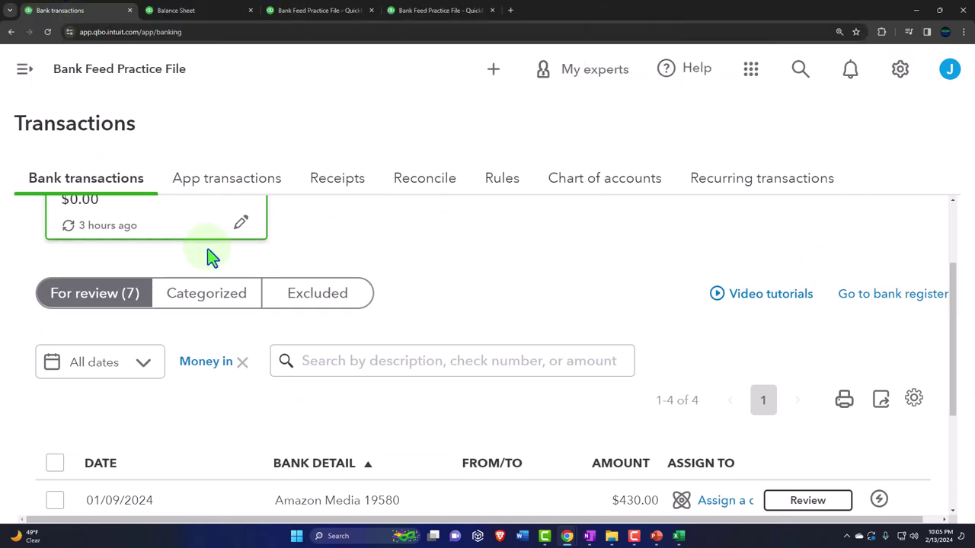
{"action": "key", "text": "ctrl+minus"}
{"action": "key", "text": "ctrl+minus"}
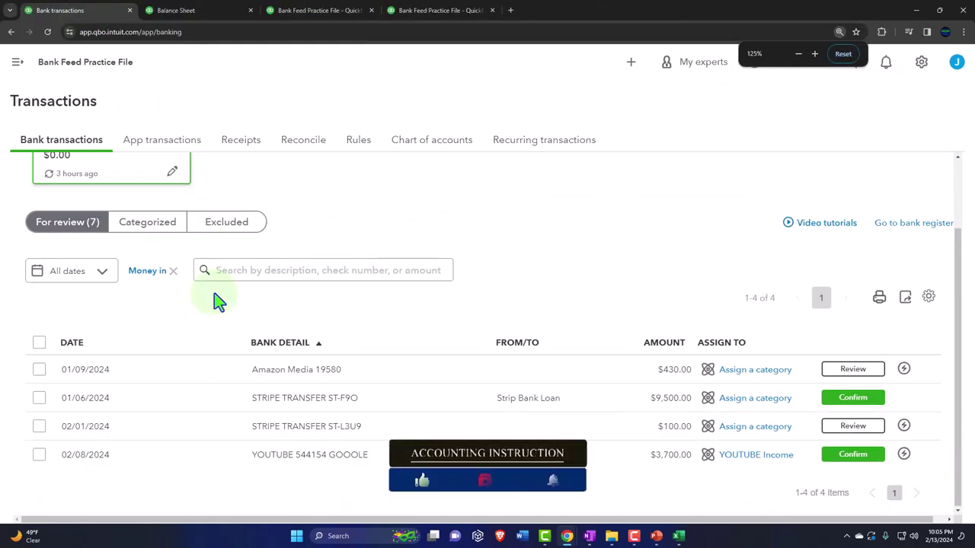
{"action": "left_click", "coordinate": [173, 271]}
{"action": "left_click", "coordinate": [188, 274]}
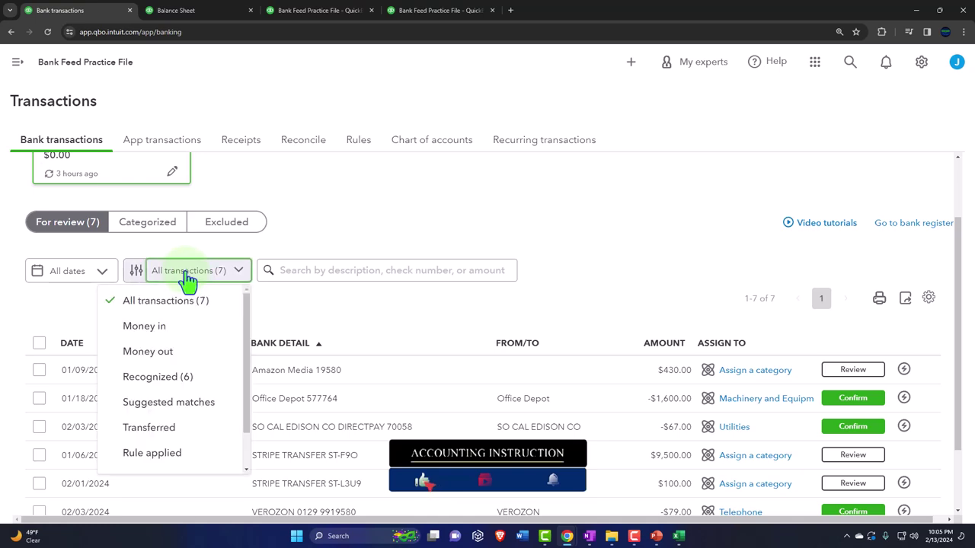
{"action": "left_click", "coordinate": [163, 351]}
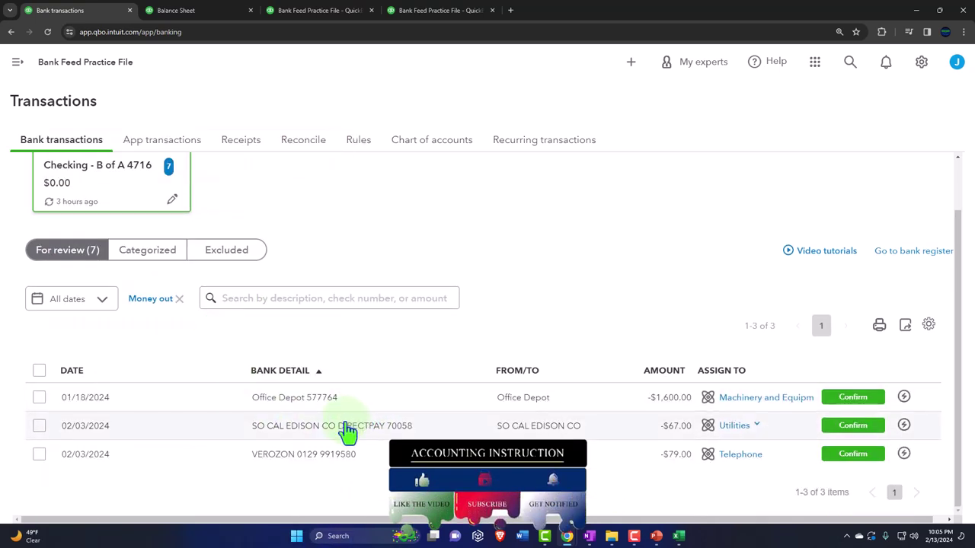
{"action": "left_click", "coordinate": [346, 426]}
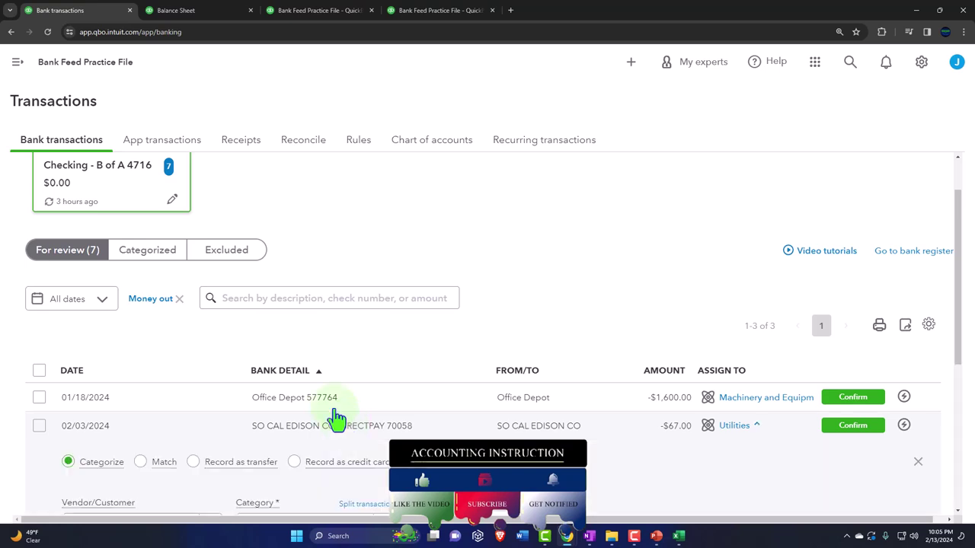
{"action": "scroll", "coordinate": [305, 344], "scroll_direction": "down", "scroll_amount": 3}
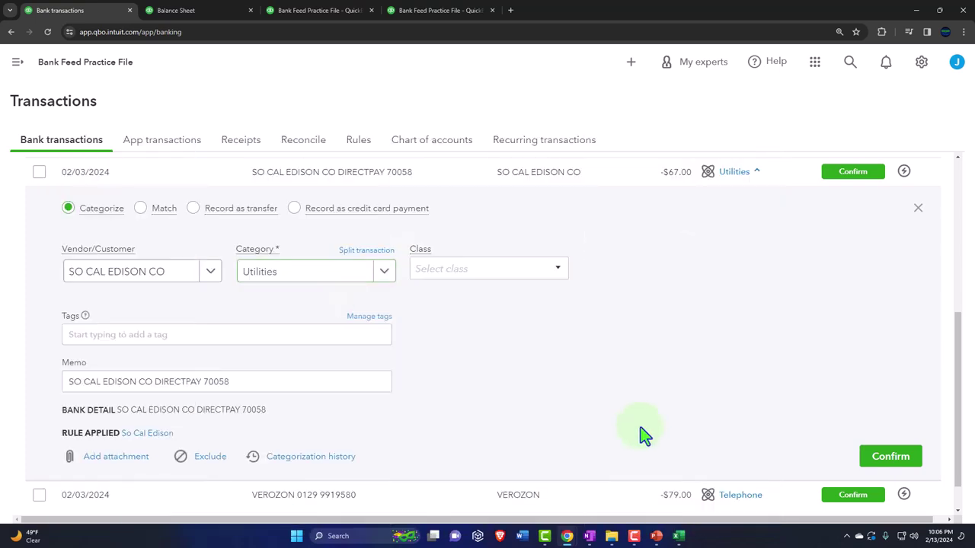
{"action": "left_click", "coordinate": [679, 537]}
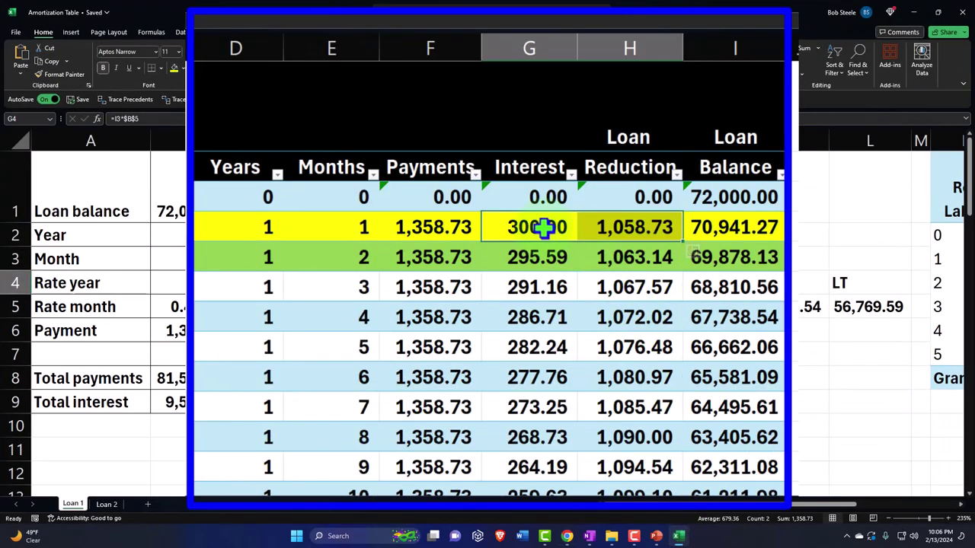
Recheck the first month's interest, loan reduction, balance and payment formulas in the amortization table
{"action": "left_click", "coordinate": [537, 307]}
{"action": "left_click_drag", "start_coordinate": [539, 227], "coordinate": [594, 227]}
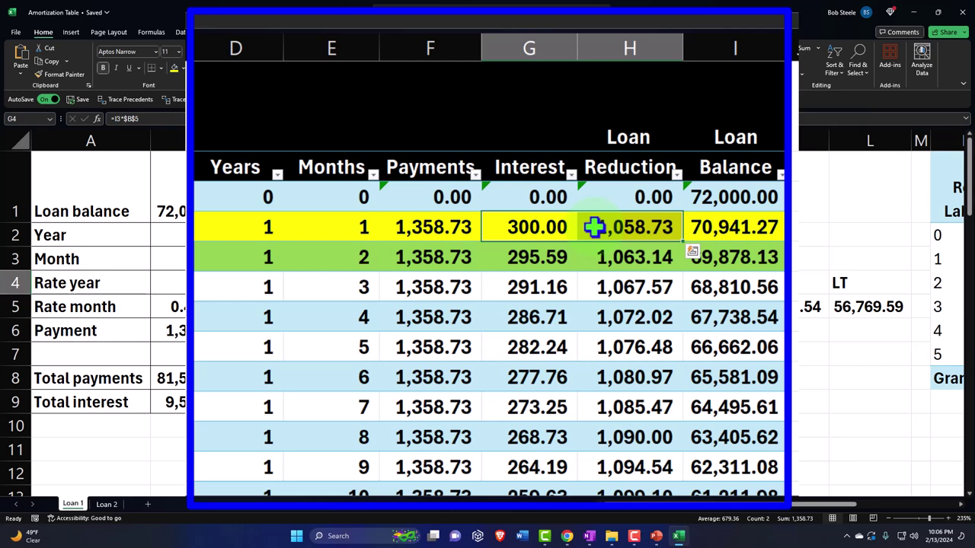
{"action": "left_click", "coordinate": [724, 227]}
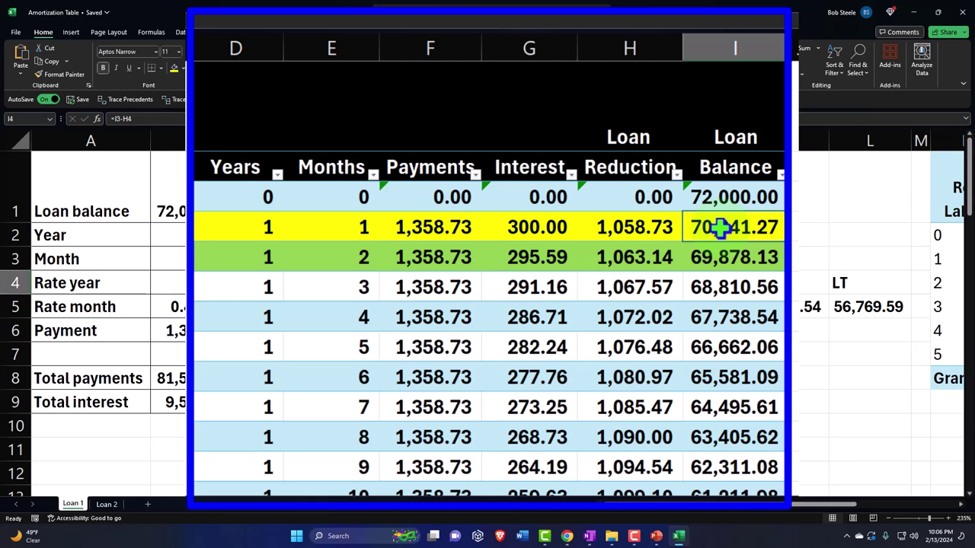
{"action": "left_click", "coordinate": [455, 224]}
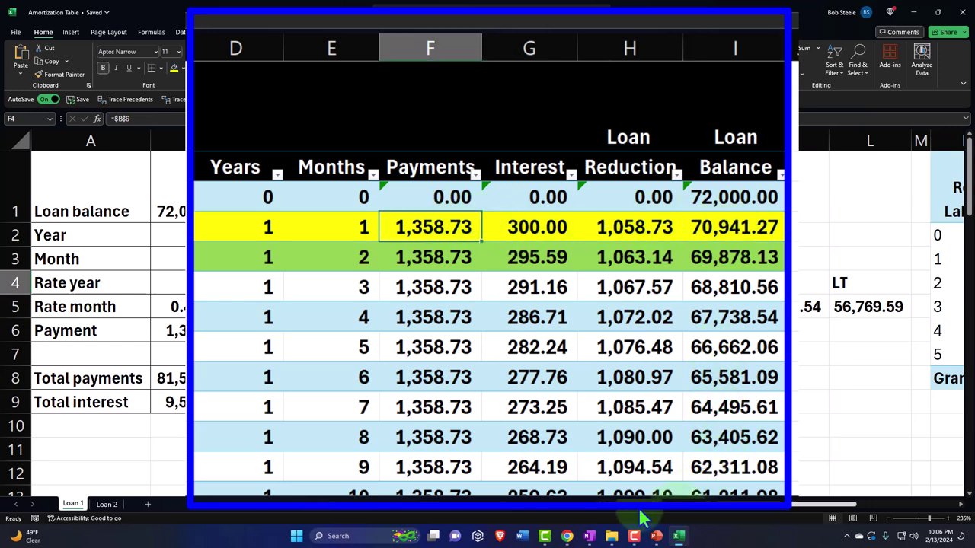
Check Loan Payable 2414 at -9,500.00 on the Balance Sheet, then minimize Chrome to reveal Excel
{"action": "mouse_move", "coordinate": [582, 537]}
{"action": "left_click", "coordinate": [581, 504]}
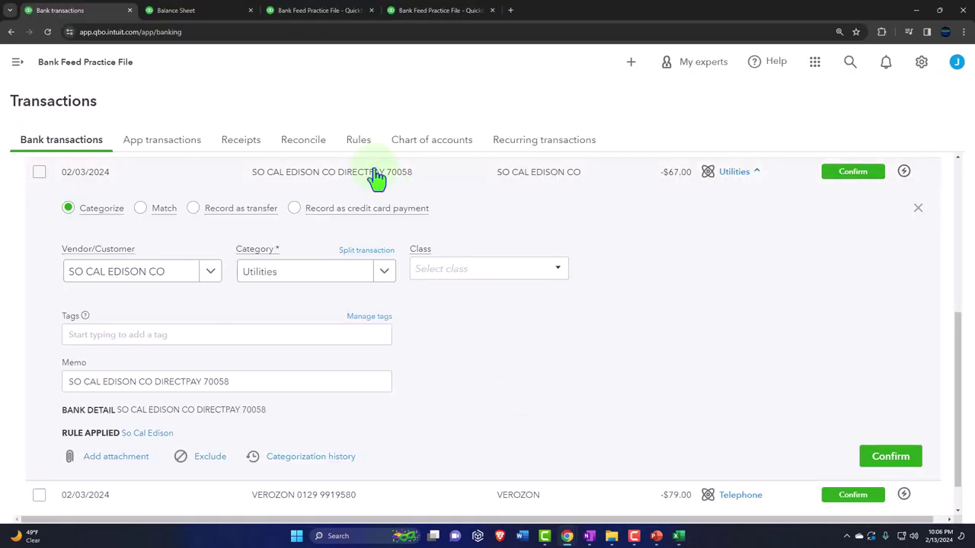
{"action": "left_click", "coordinate": [176, 10]}
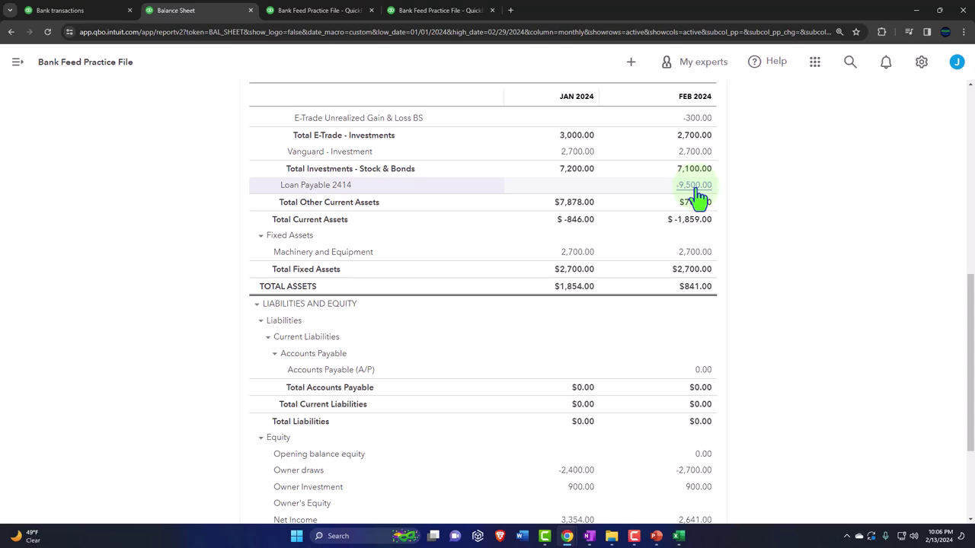
{"action": "left_click", "coordinate": [916, 10]}
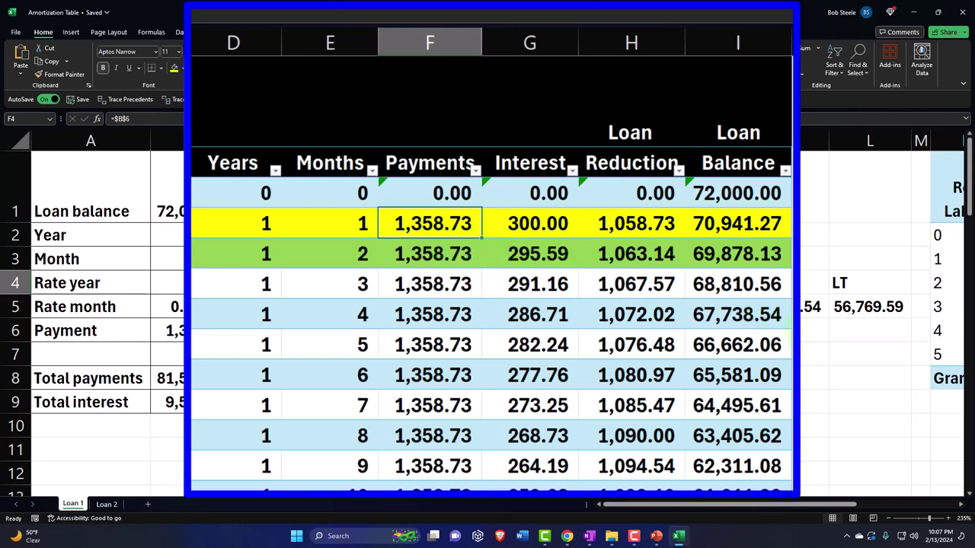
Restore the amortization workbook, then return to the Balance Sheet preview and zoom it in
{"action": "left_click", "coordinate": [679, 536]}
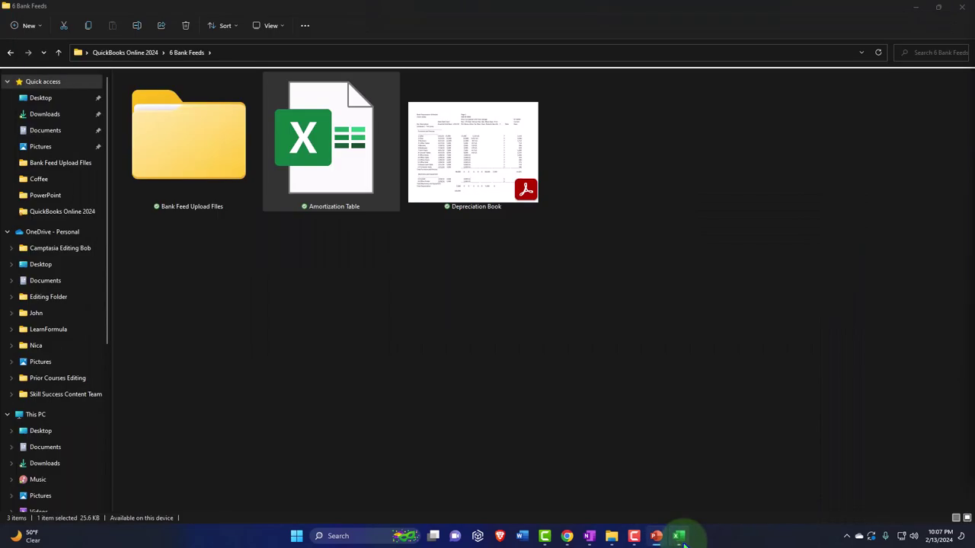
{"action": "left_click", "coordinate": [679, 536]}
{"action": "mouse_move", "coordinate": [567, 536]}
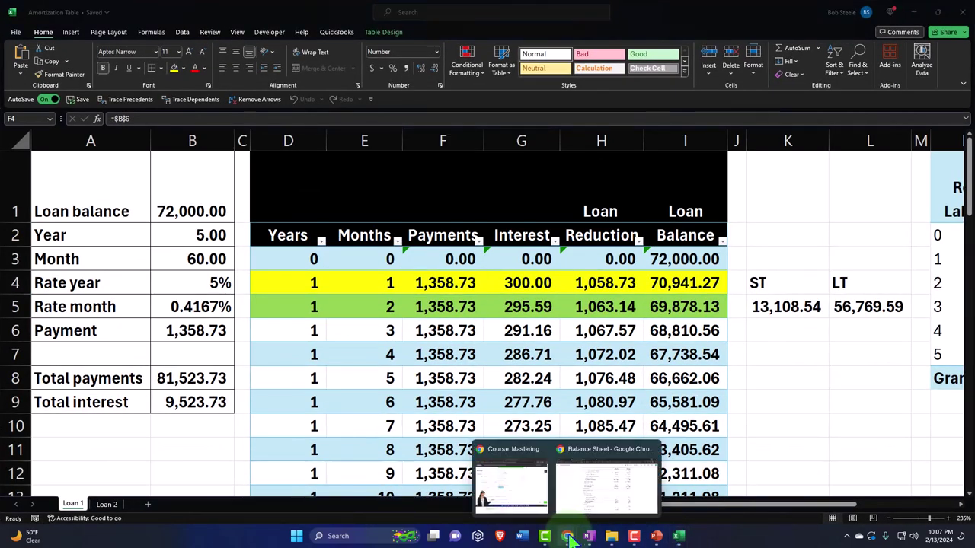
{"action": "left_click", "coordinate": [602, 475]}
{"action": "key", "text": "ctrl+plus"}
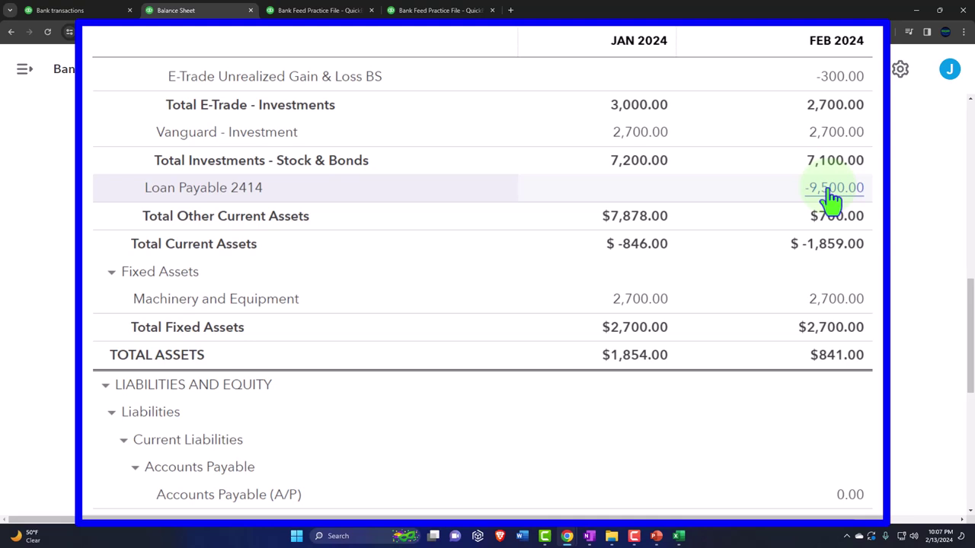
Review the investment rows above Loan Payable 2414, then switch back to the Excel amortization table
{"action": "scroll", "coordinate": [832, 199], "scroll_direction": "up", "scroll_amount": 1}
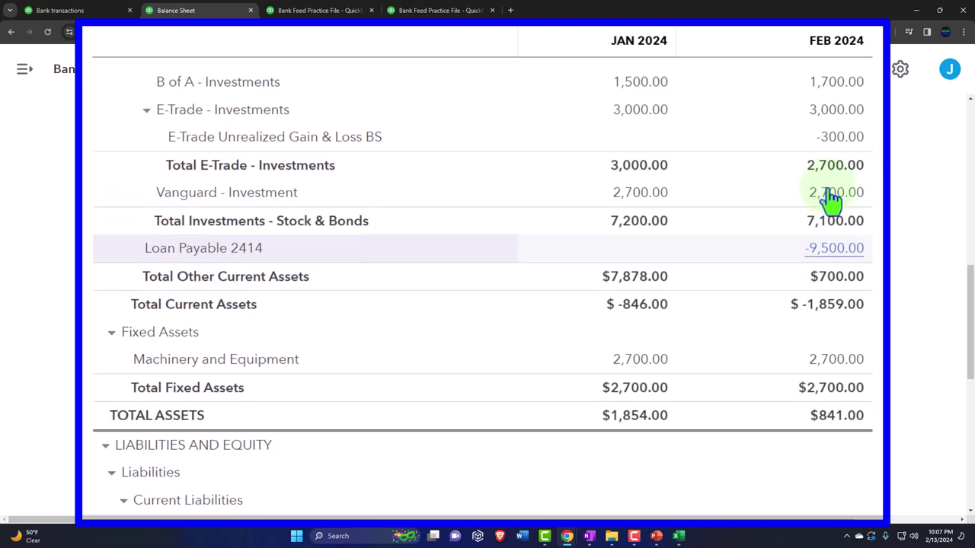
{"action": "scroll", "coordinate": [832, 199], "scroll_direction": "up", "scroll_amount": 1}
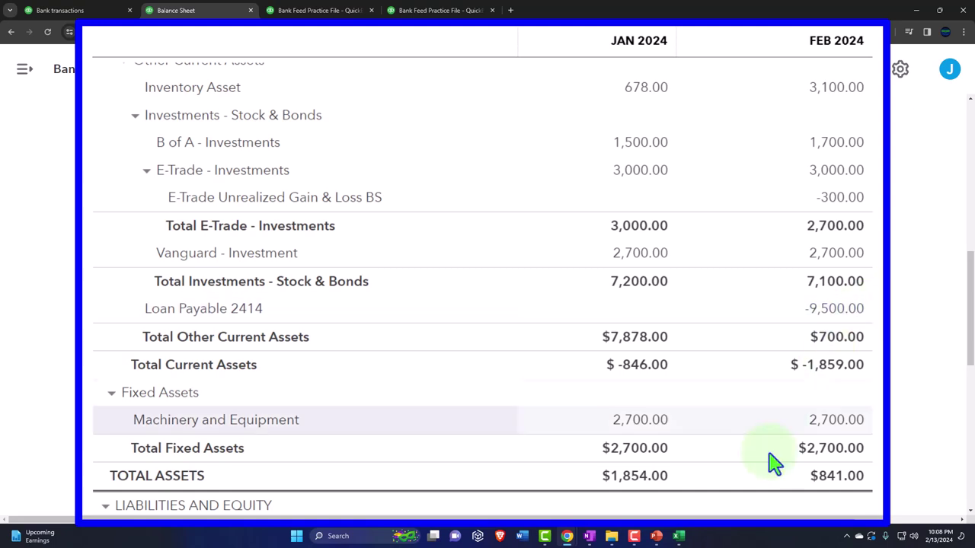
{"action": "left_click", "coordinate": [678, 535]}
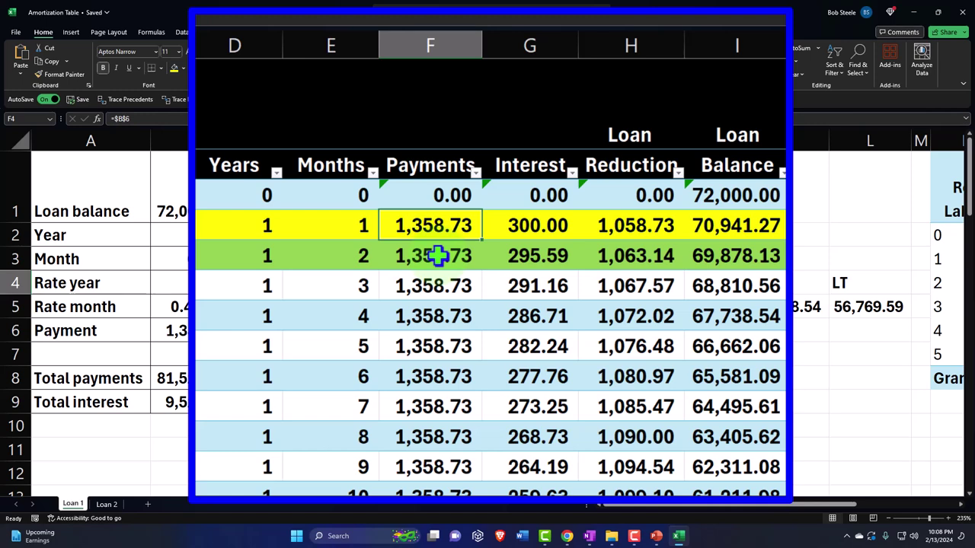
Minimize the workbook, scroll the balance sheet, and open the January–February 2024 Profit and Loss report
{"action": "left_click", "coordinate": [917, 24]}
{"action": "left_click", "coordinate": [914, 12]}
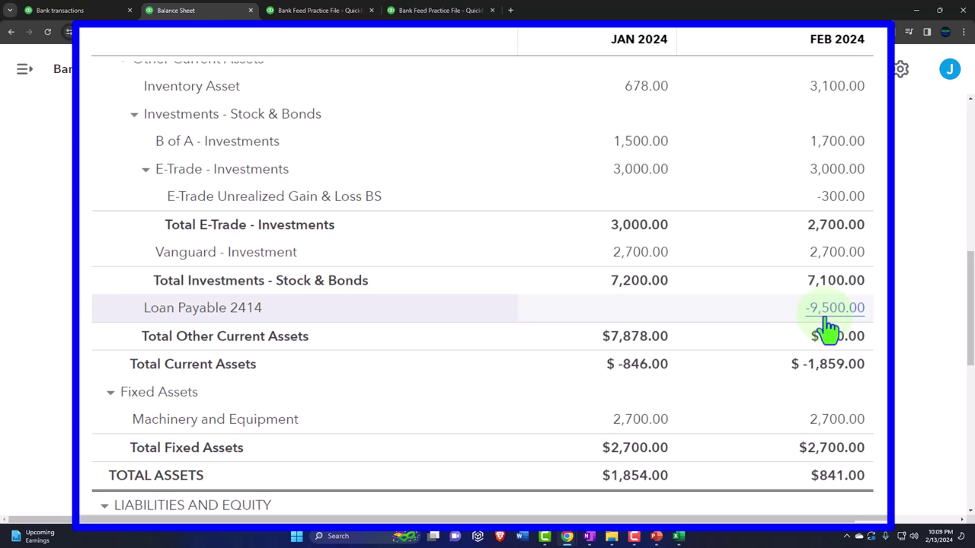
{"action": "scroll", "coordinate": [828, 329], "scroll_direction": "down", "scroll_amount": 1}
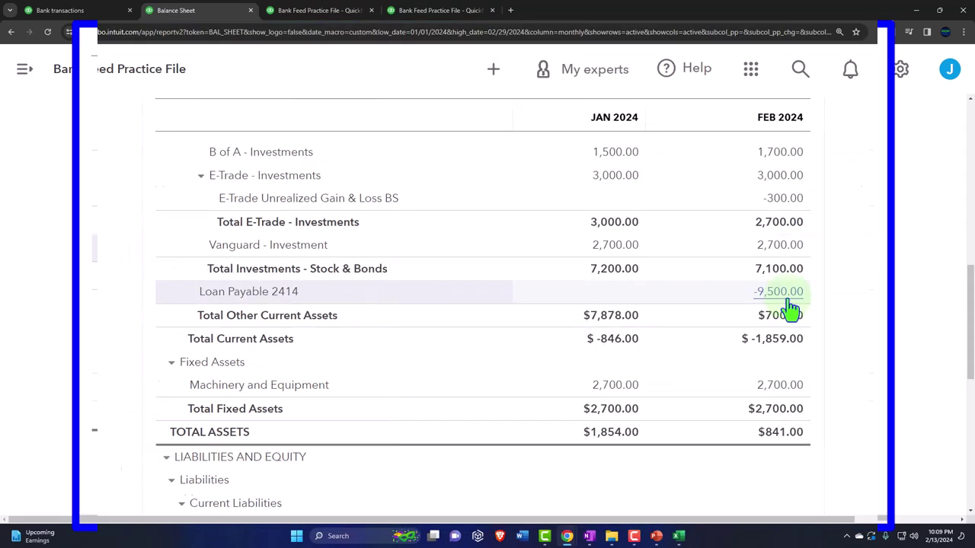
{"action": "left_click", "coordinate": [320, 10]}
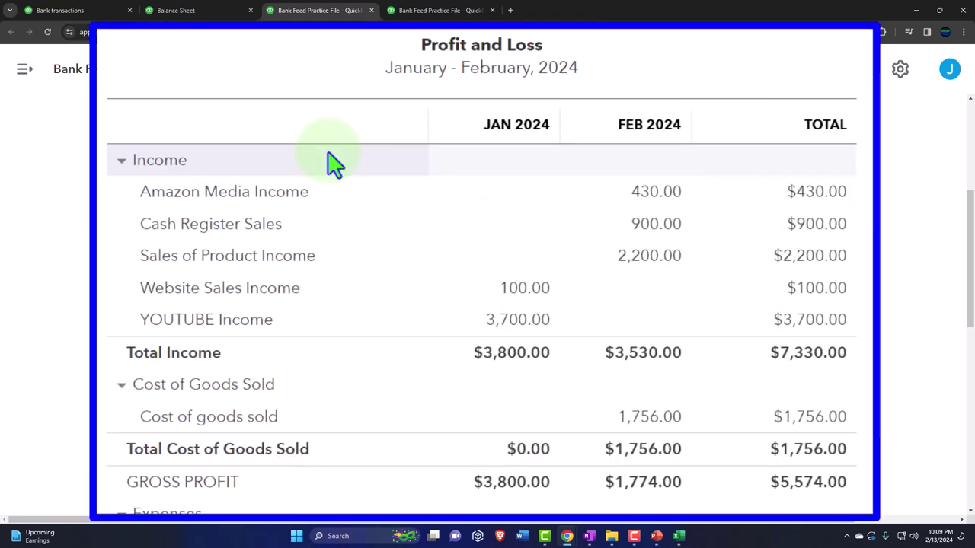
Return to the Balance Sheet tab showing Loan Payable 2414 at -9,500.00
{"action": "left_click", "coordinate": [229, 12]}
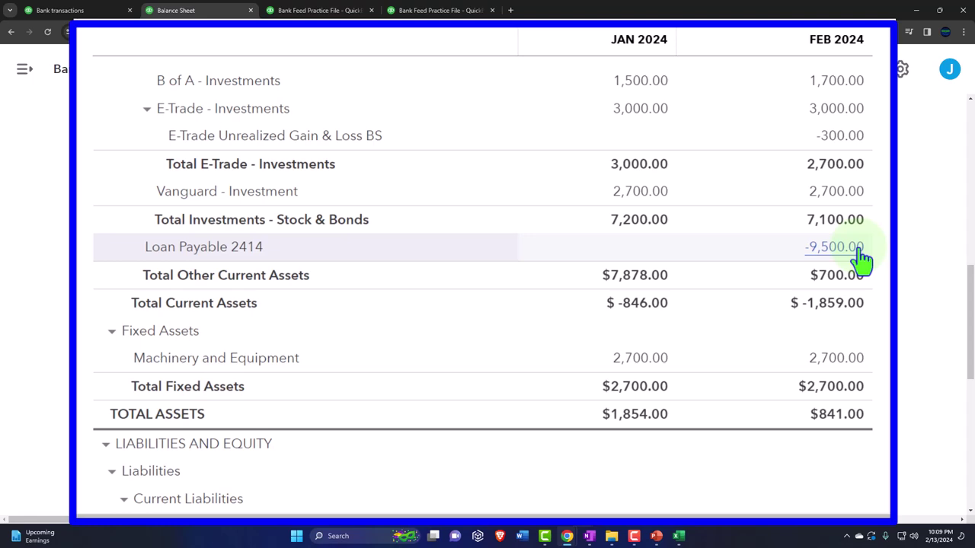
{"action": "left_click", "coordinate": [678, 536]}
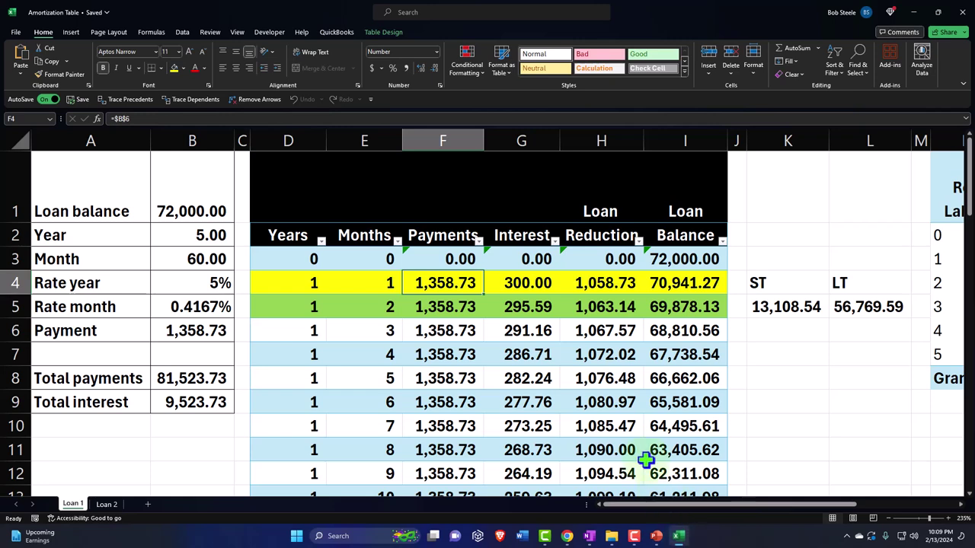
{"action": "scroll", "coordinate": [660, 320], "scroll_direction": "down", "scroll_amount": 2}
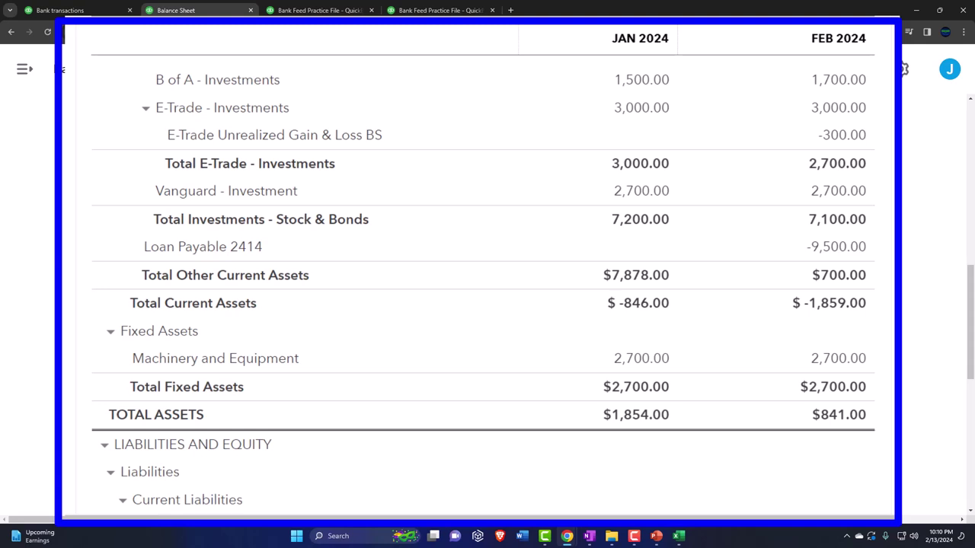
{"action": "scroll", "coordinate": [488, 290], "scroll_direction": "down", "scroll_amount": 5}
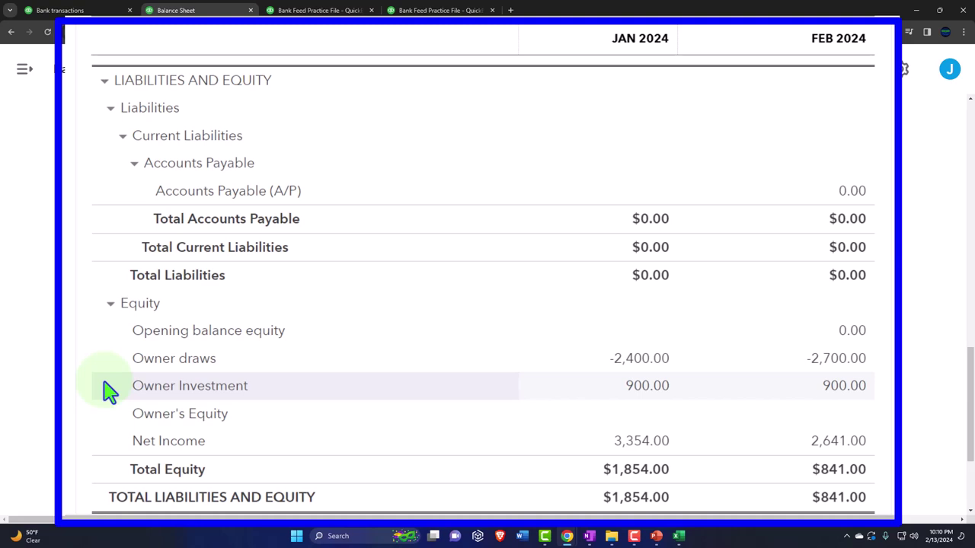
{"action": "scroll", "coordinate": [111, 391], "scroll_direction": "up", "scroll_amount": 5}
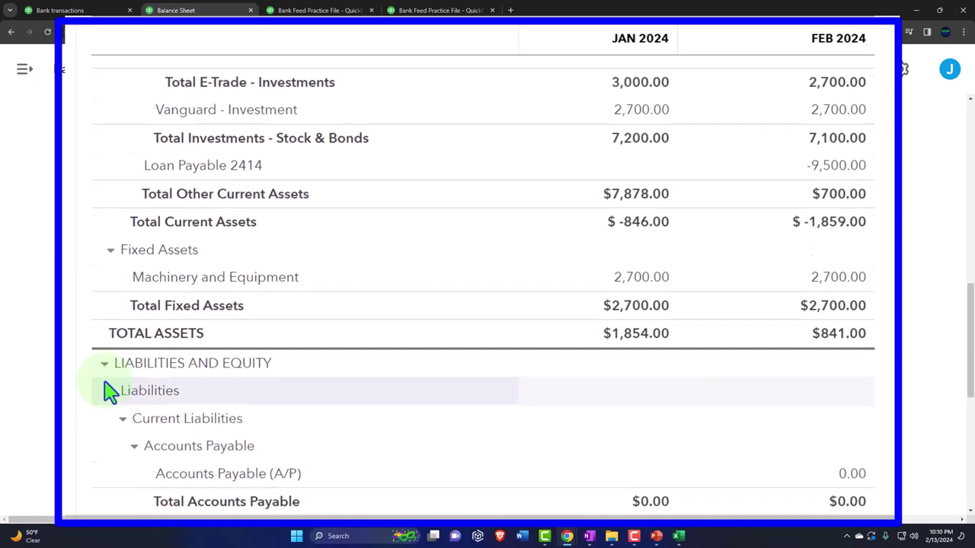
{"action": "scroll", "coordinate": [111, 393], "scroll_direction": "up", "scroll_amount": 2}
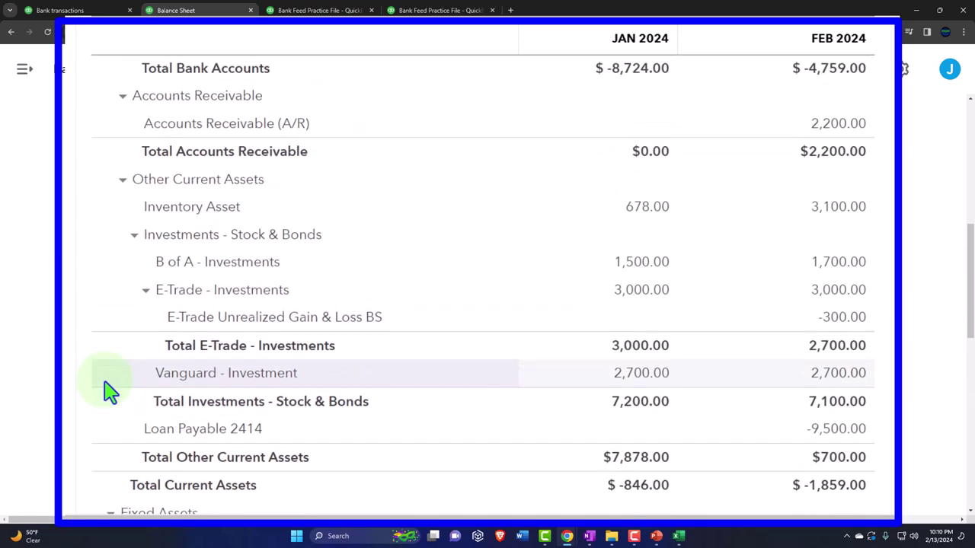
{"action": "scroll", "coordinate": [111, 391], "scroll_direction": "up", "scroll_amount": 1}
{"action": "scroll", "coordinate": [110, 390], "scroll_direction": "up", "scroll_amount": 2}
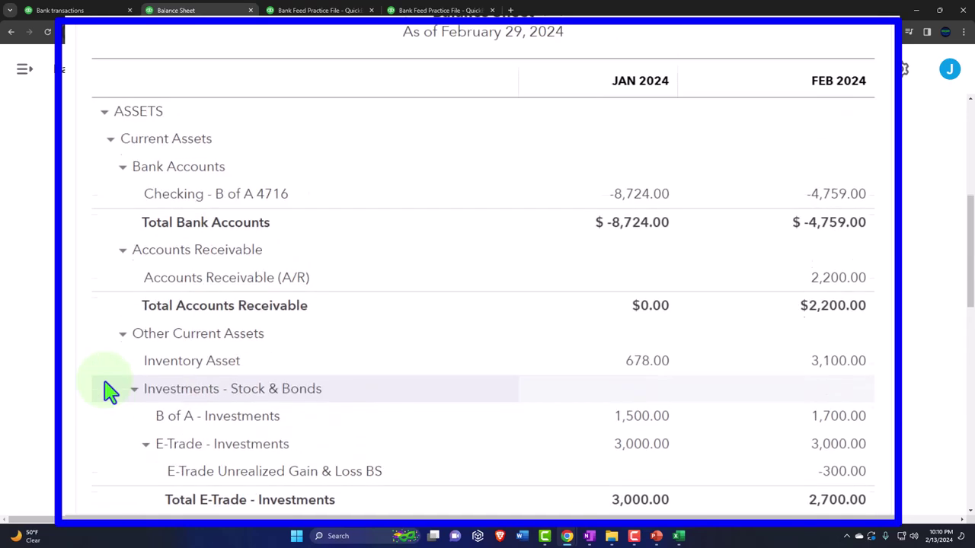
{"action": "scroll", "coordinate": [111, 391], "scroll_direction": "down", "scroll_amount": 2}
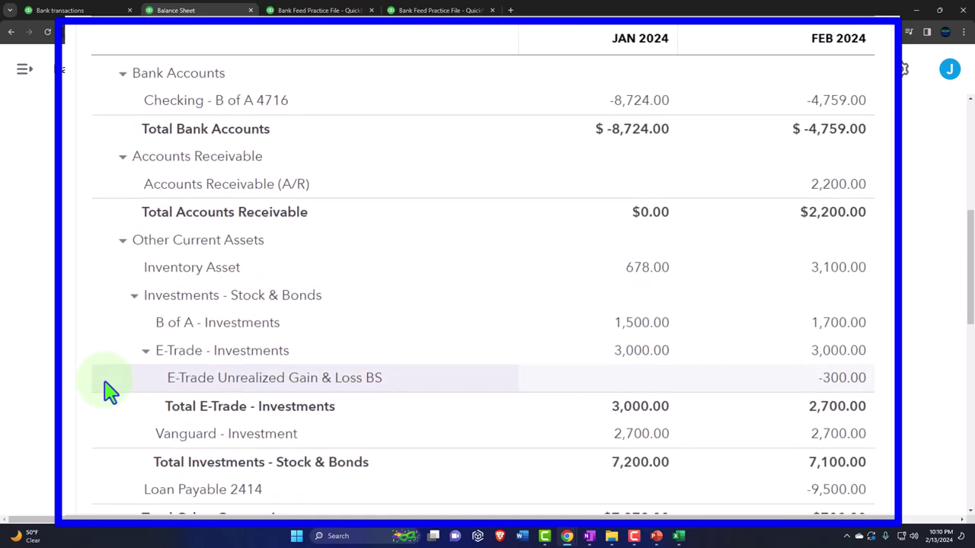
{"action": "scroll", "coordinate": [111, 392], "scroll_direction": "down", "scroll_amount": 2}
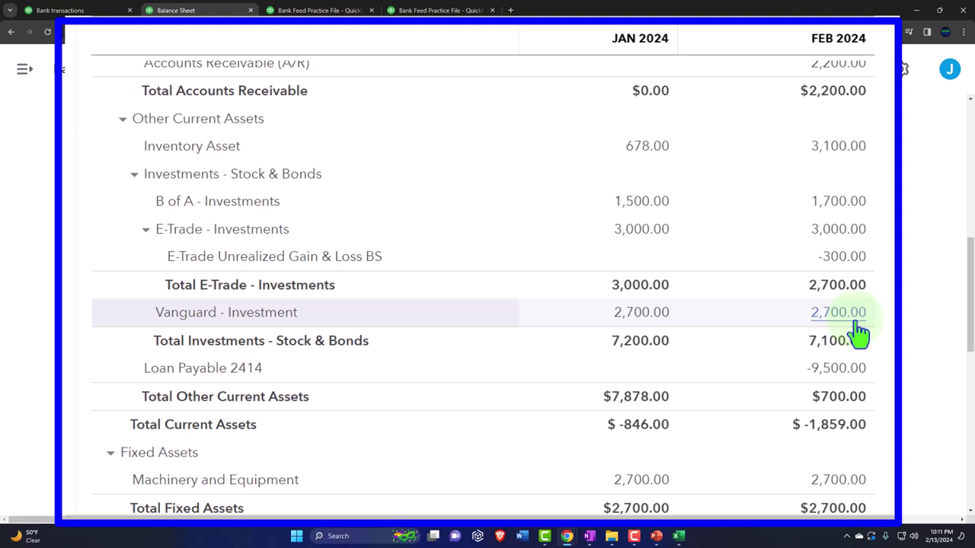
{"action": "scroll", "coordinate": [859, 333], "scroll_direction": "down", "scroll_amount": 1}
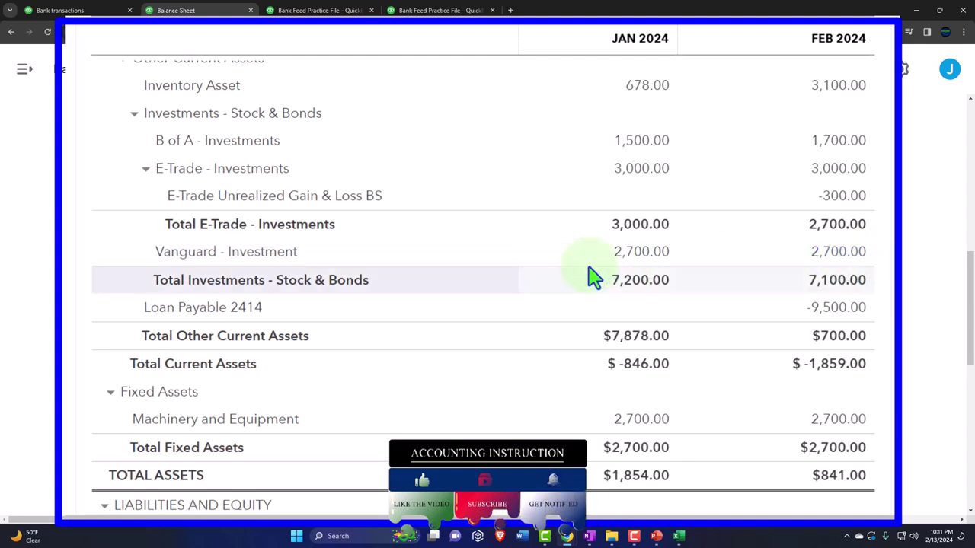
Open the Trial Balance as of February 29, 2024 and scroll down to the $23,002.00 totals
{"action": "left_click", "coordinate": [431, 9]}
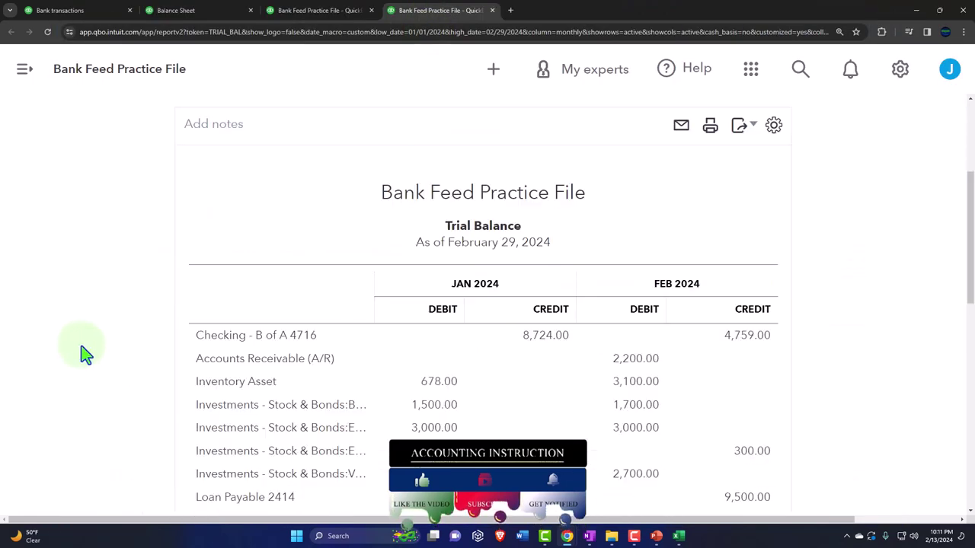
{"action": "scroll", "coordinate": [60, 336], "scroll_direction": "down", "scroll_amount": 3}
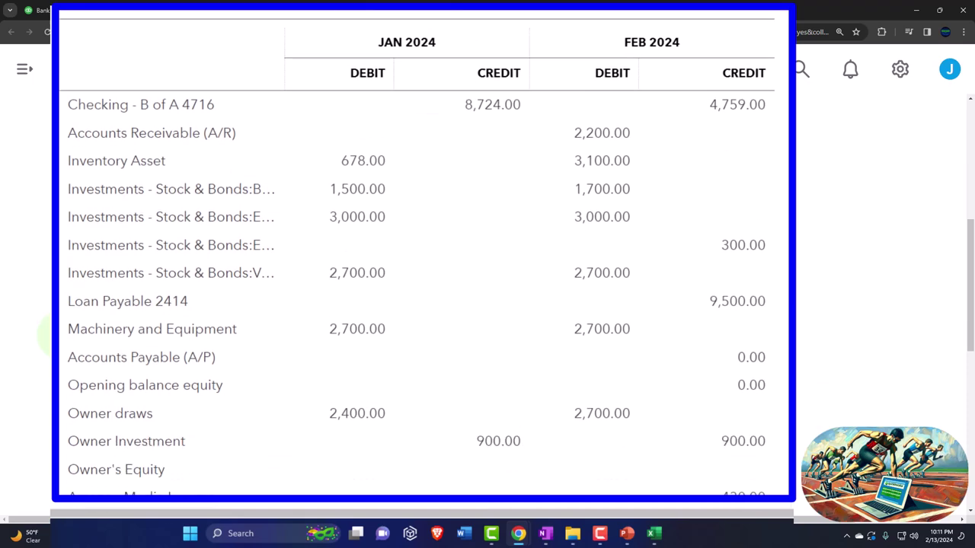
{"action": "scroll", "coordinate": [48, 334], "scroll_direction": "down", "scroll_amount": 5}
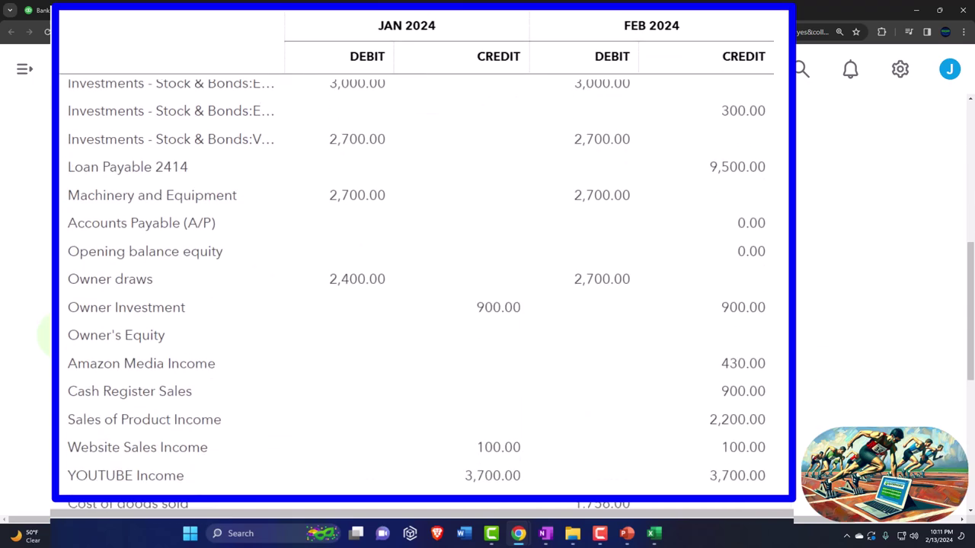
{"action": "scroll", "coordinate": [47, 334], "scroll_direction": "down", "scroll_amount": 5}
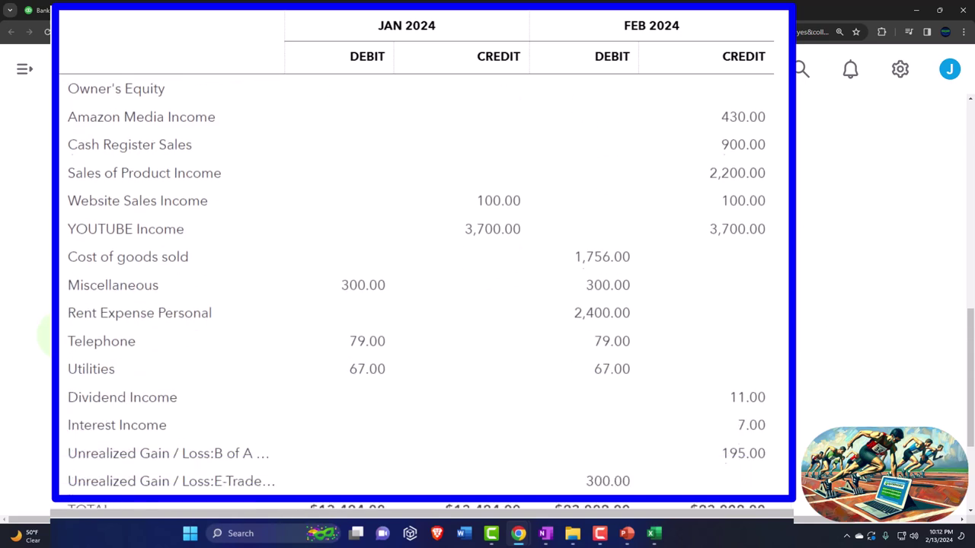